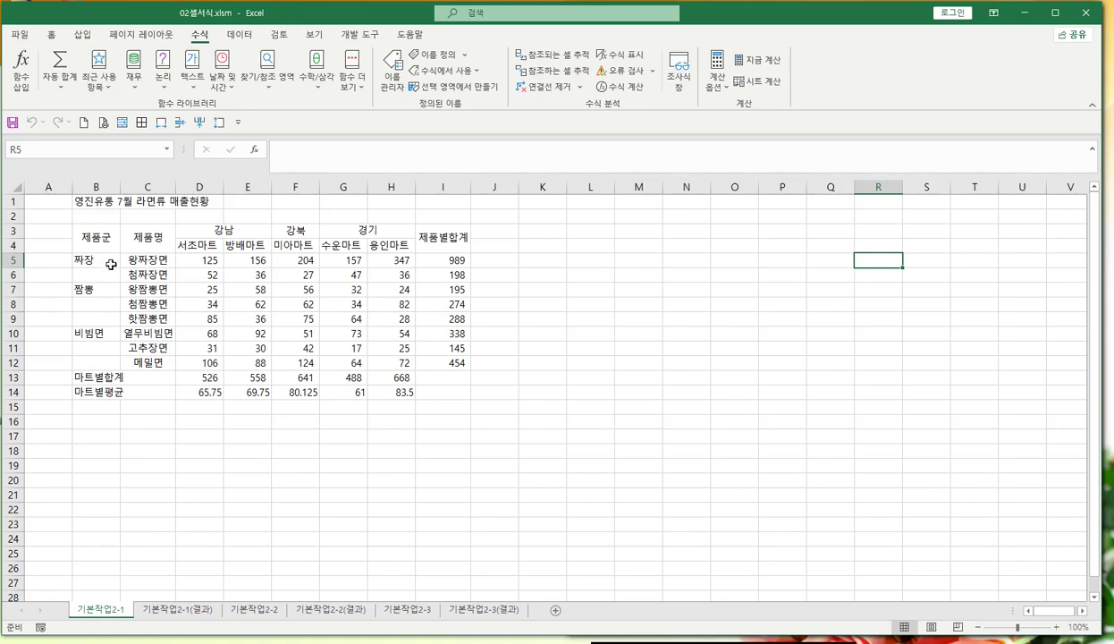
Step: Merge and center each of the ranges B5:B6, B7:B9, B10:B12, B13:C13 and B14:C14
left_click(94, 261)
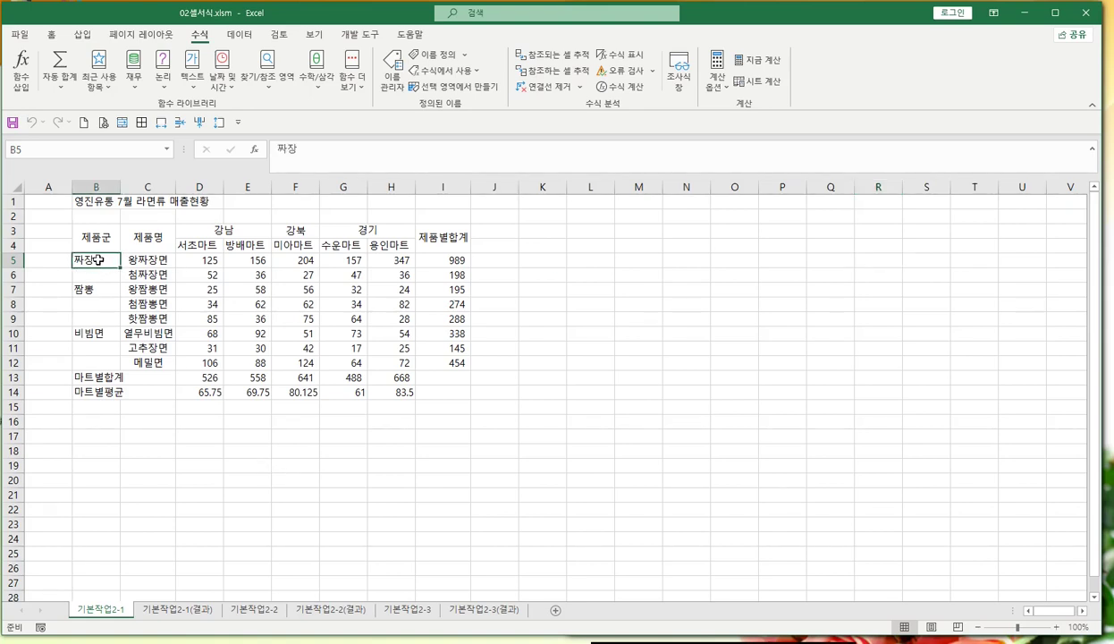
left_click_drag(99, 259, 97, 277)
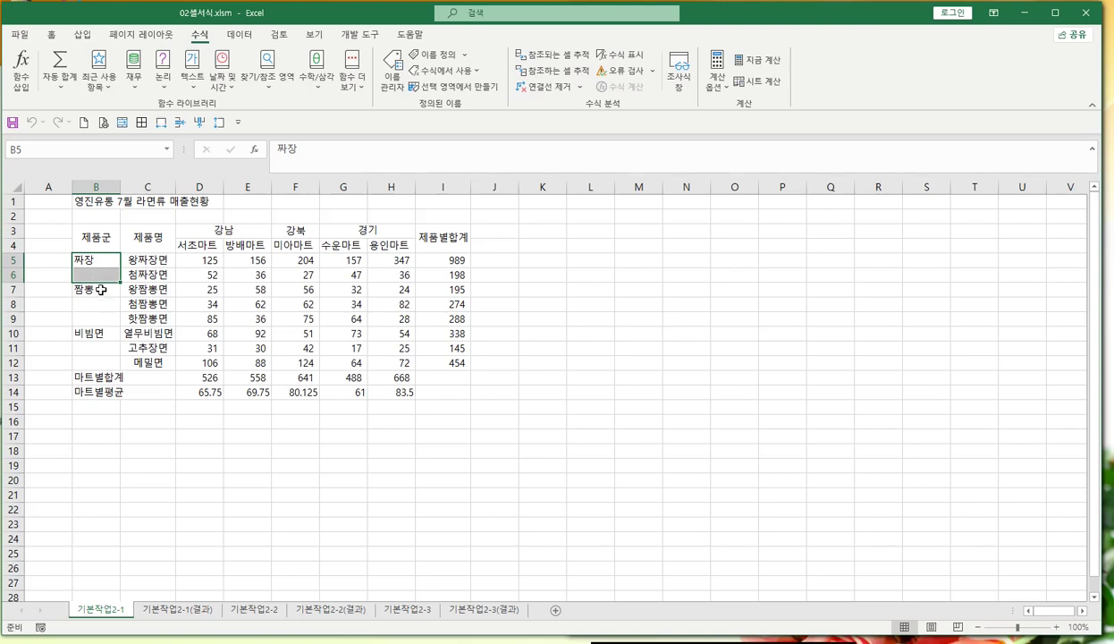
left_click_drag(101, 289, 99, 319)
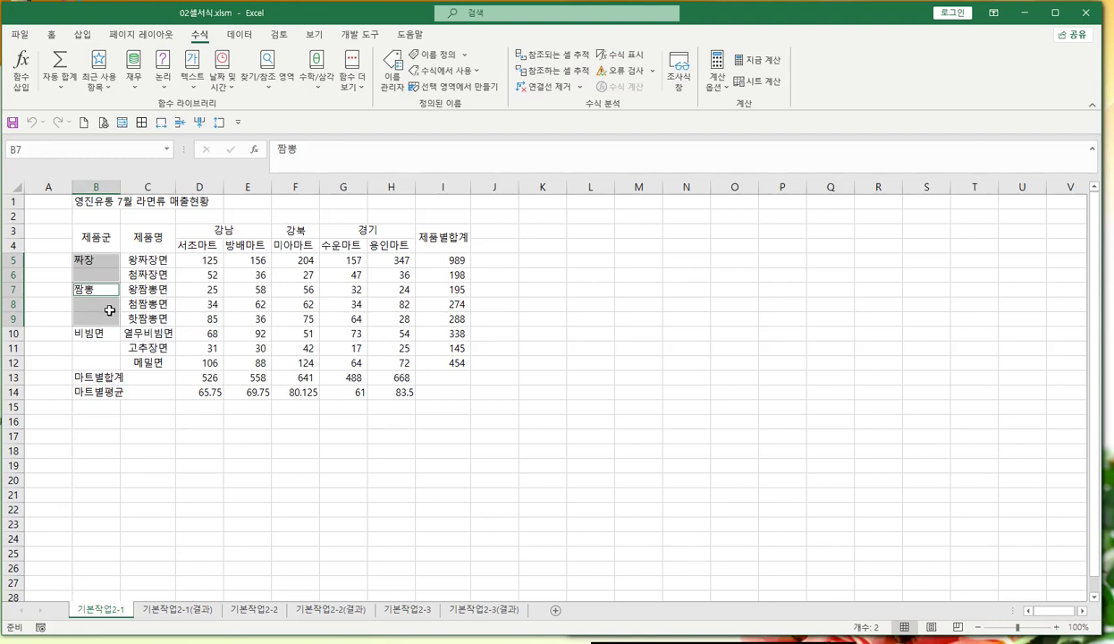
left_click_drag(95, 333, 98, 362)
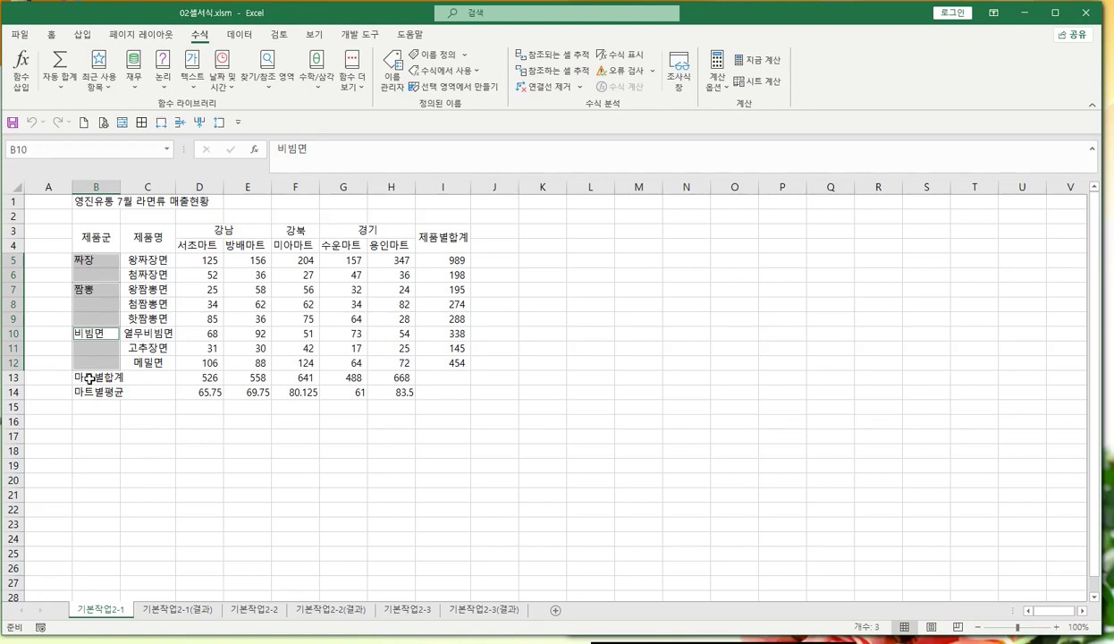
left_click_drag(89, 378, 161, 391)
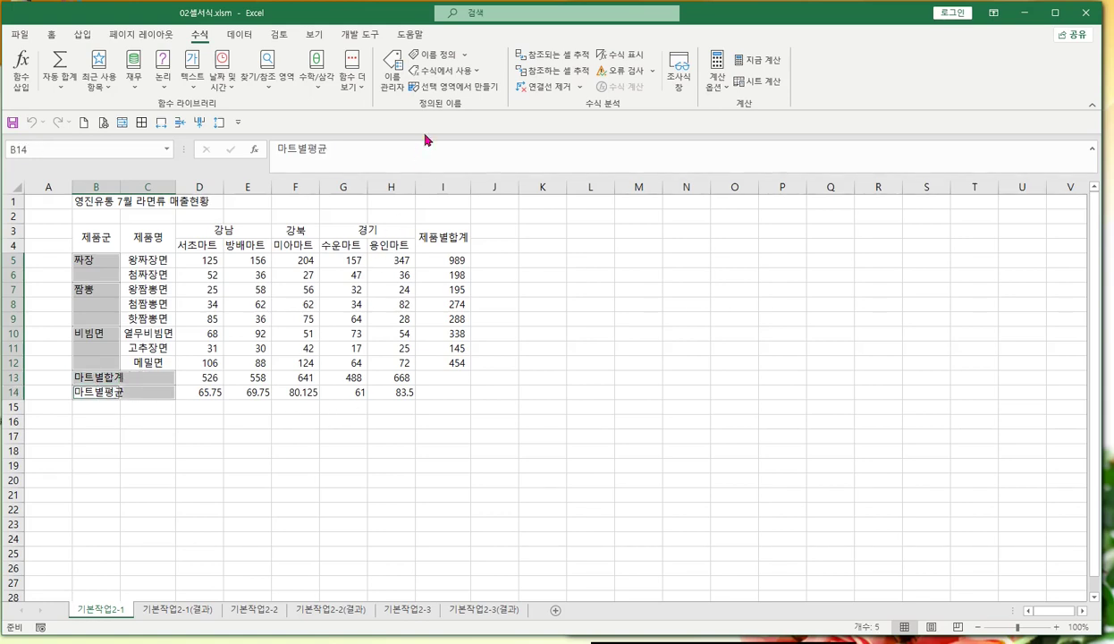
left_click(51, 35)
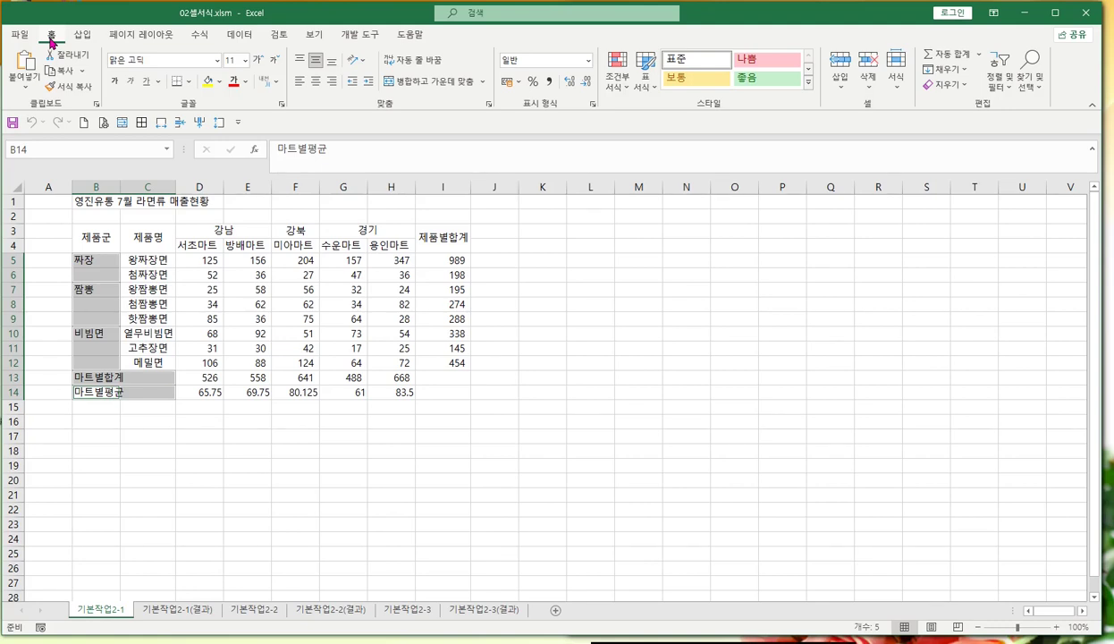
left_click(413, 83)
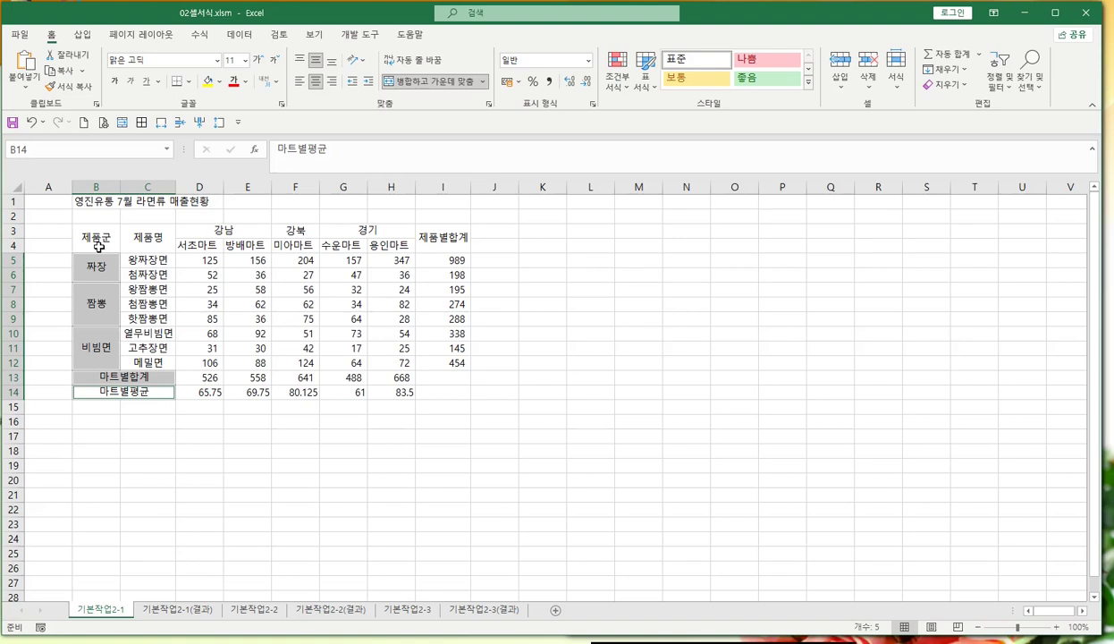
Step: Center the mart names in D4:H4, make them bold and fill the cells with the standard orange color
left_click(194, 231)
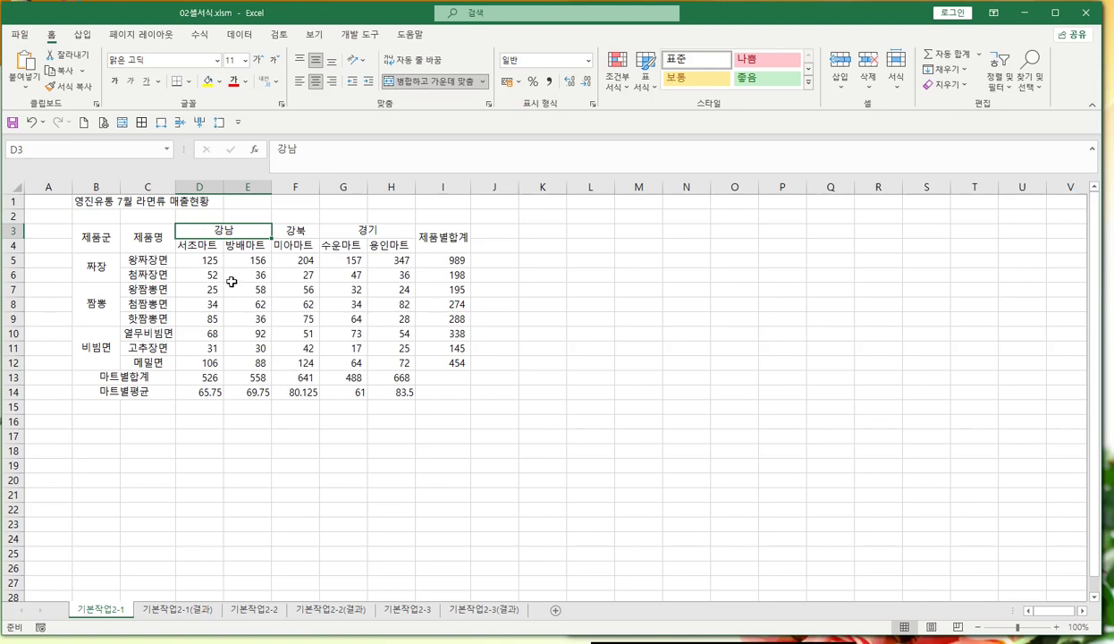
left_click(199, 244)
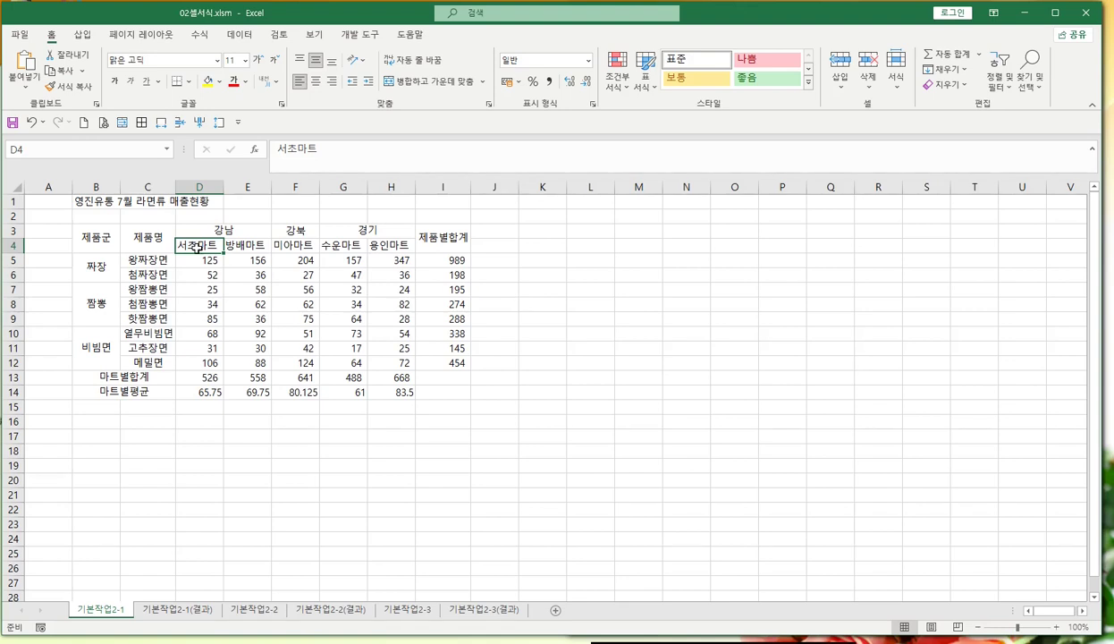
left_click(389, 243, "shift")
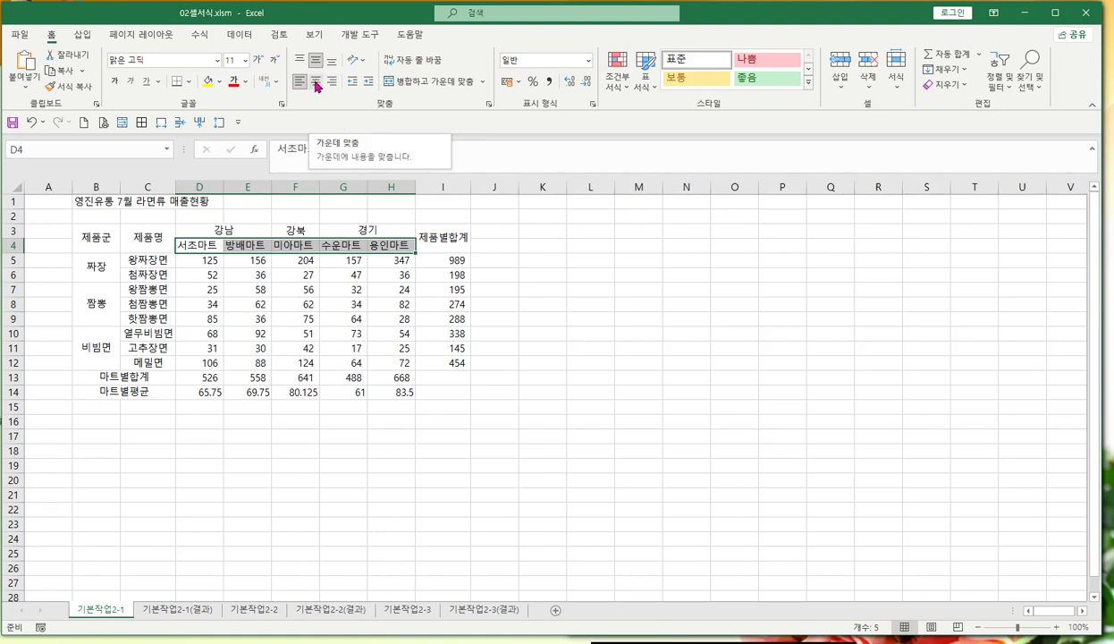
left_click(316, 84)
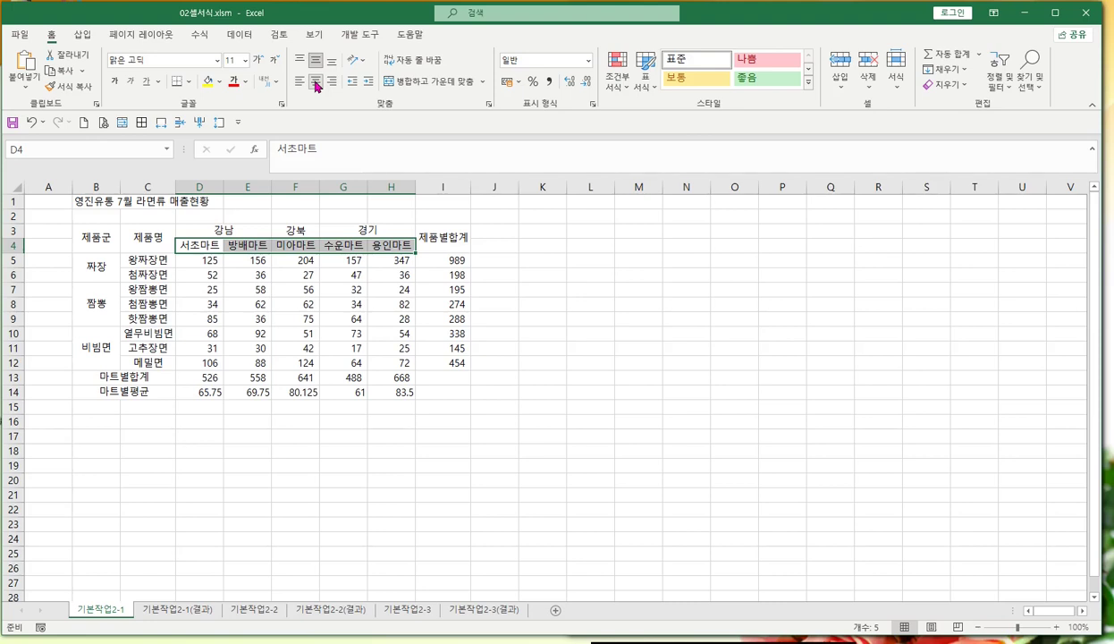
left_click(112, 82)
left_click(219, 83)
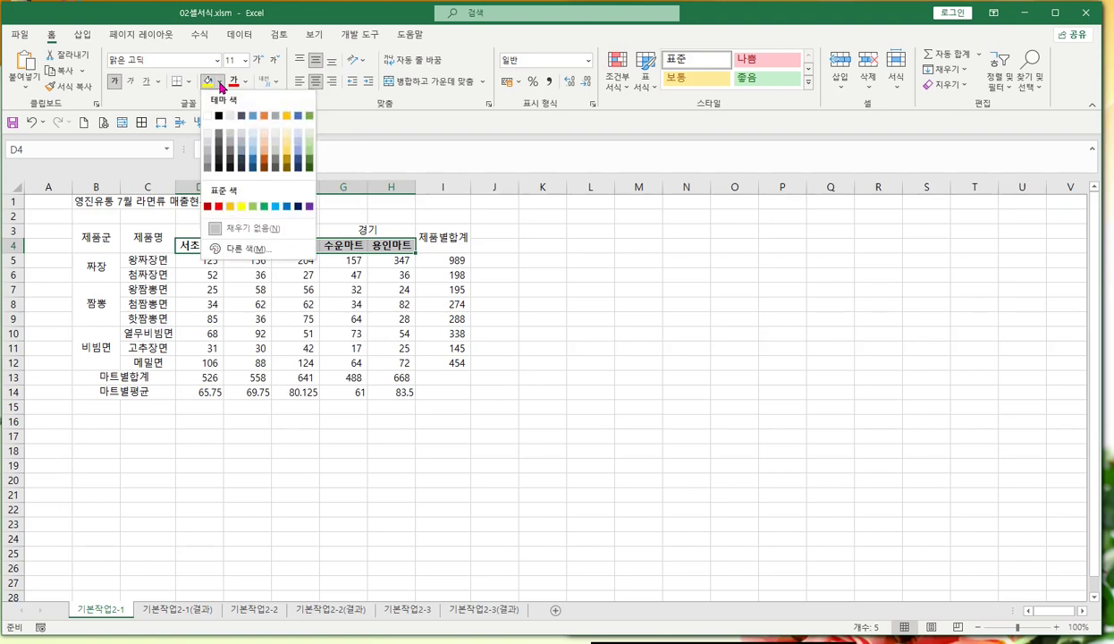
left_click(229, 207)
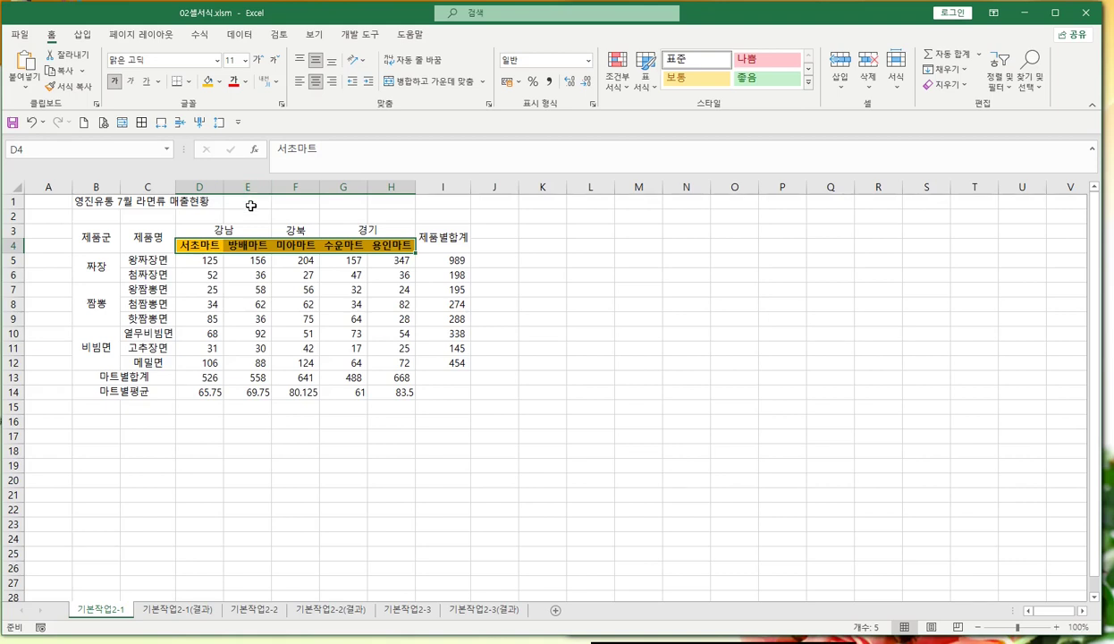
left_click(196, 258)
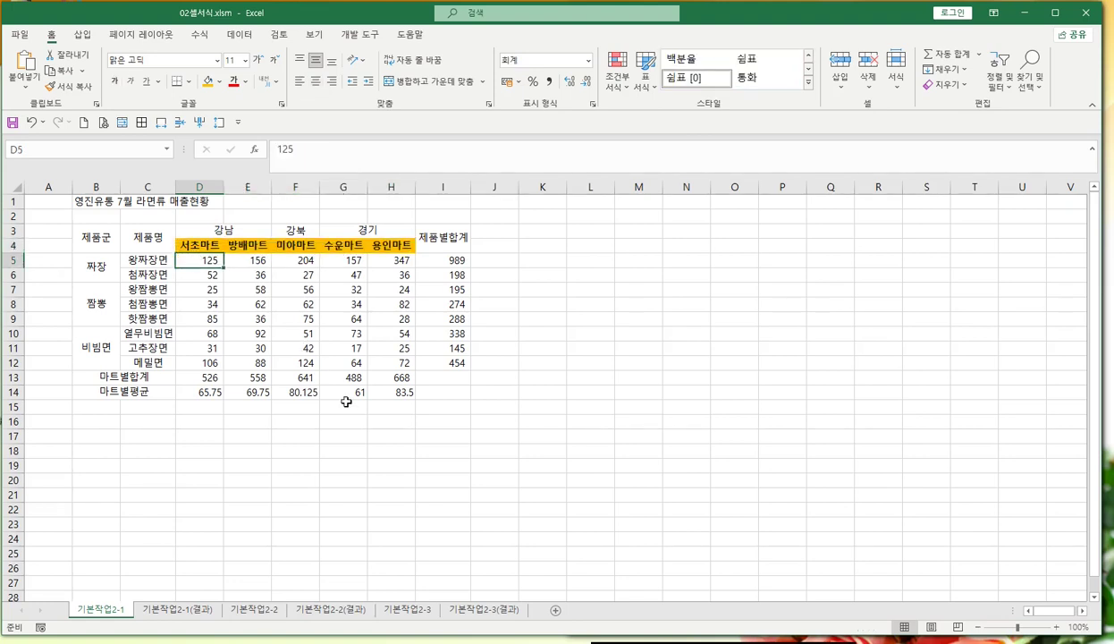
left_click(402, 362, "shift")
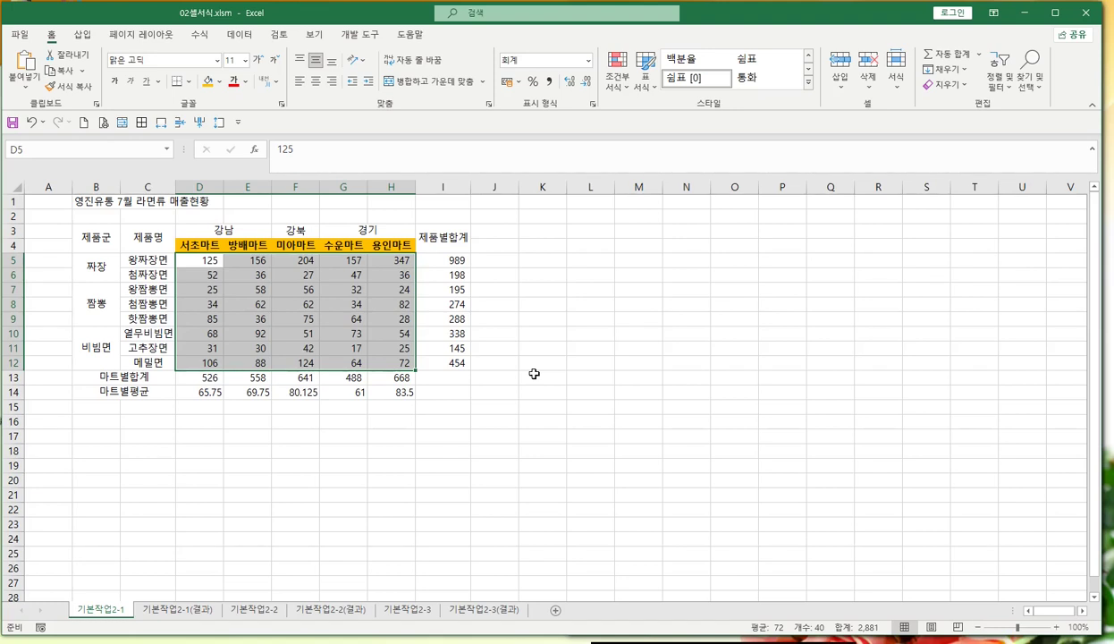
left_click(538, 347)
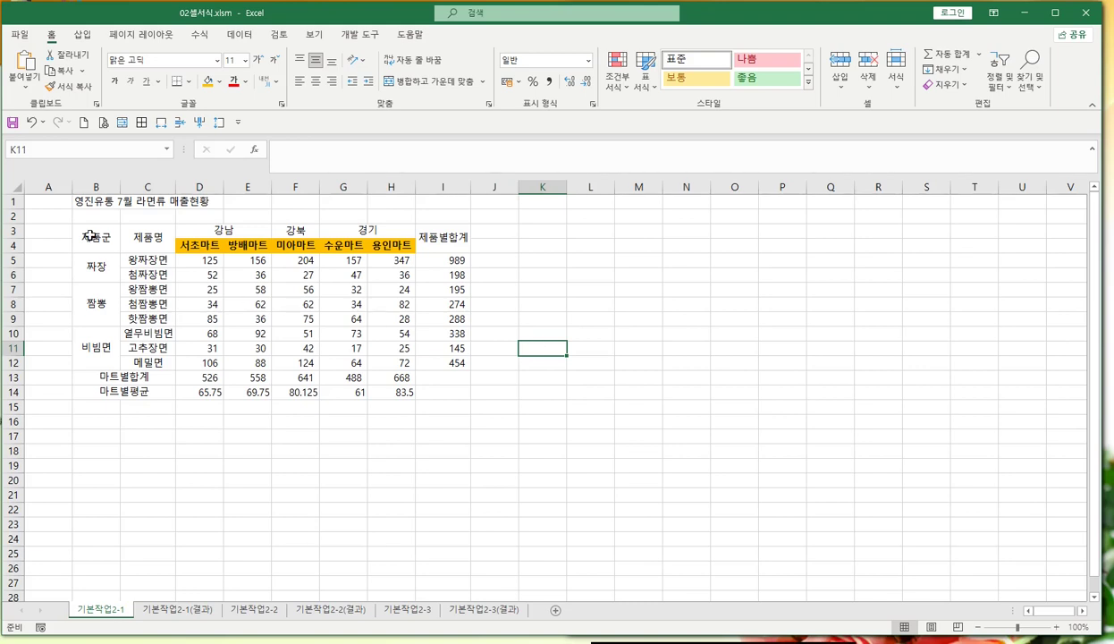
Step: Apply all borders and a thick outside border to the table range B3:I14
left_click(90, 235)
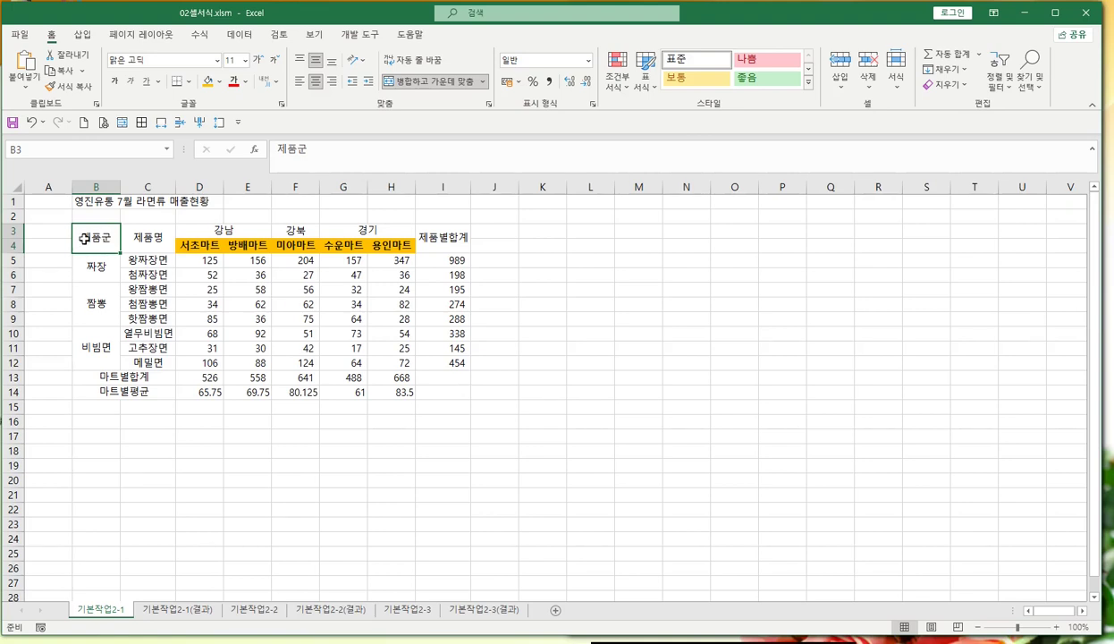
left_click(449, 391, "shift")
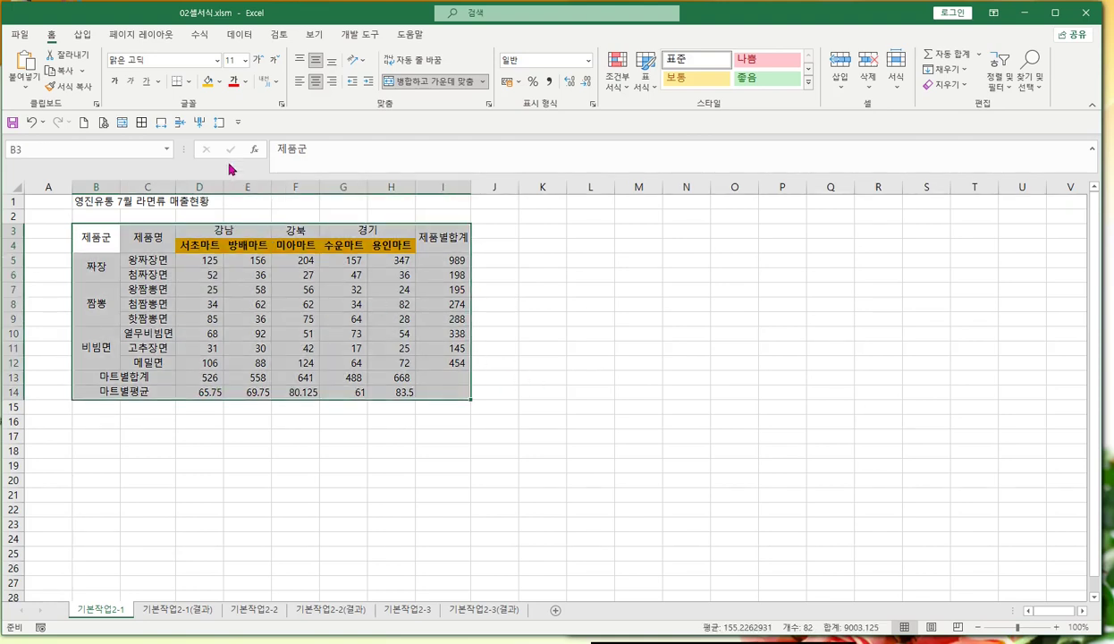
left_click(190, 83)
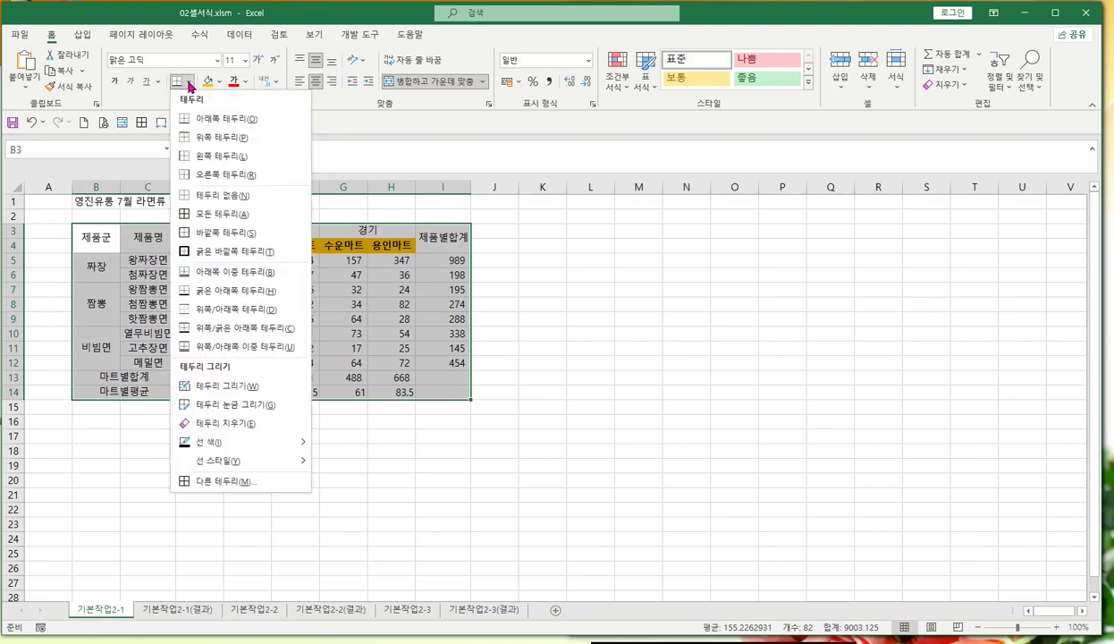
left_click(220, 215)
left_click(189, 82)
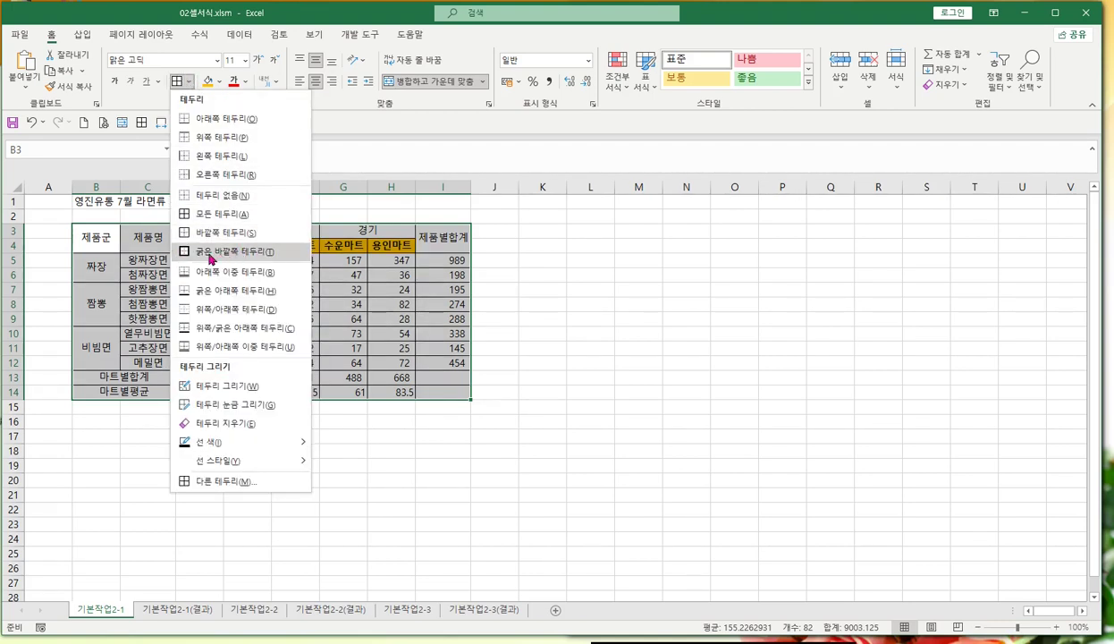
left_click(244, 254)
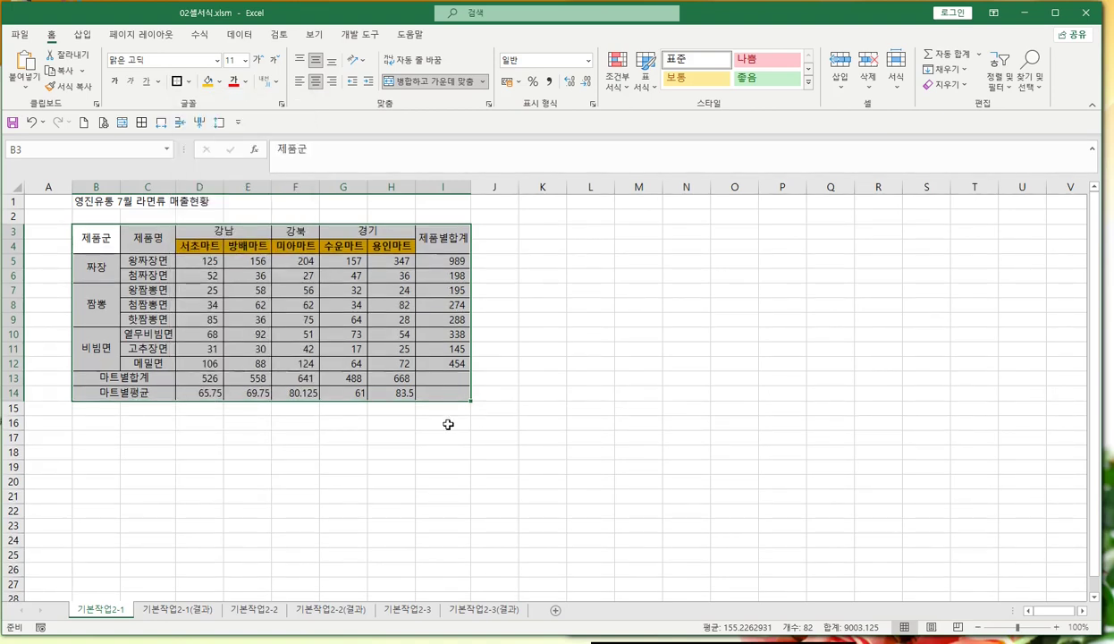
Step: Add diagonal borders in both directions to the empty cells I13:I14, forming an X in each
left_click(445, 378)
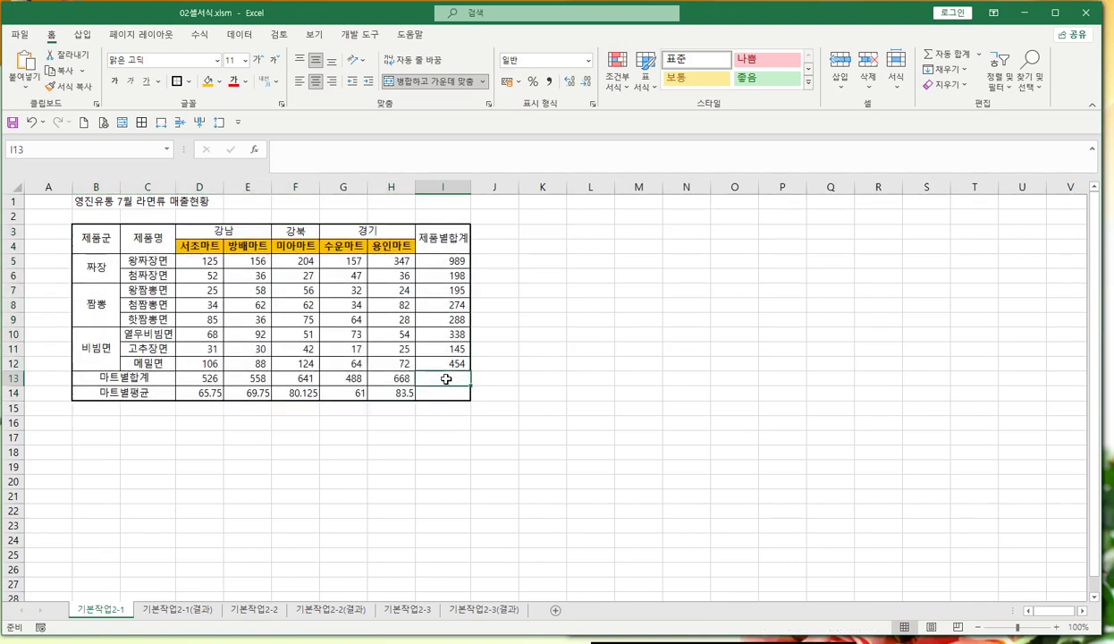
left_click_drag(445, 378, 444, 397)
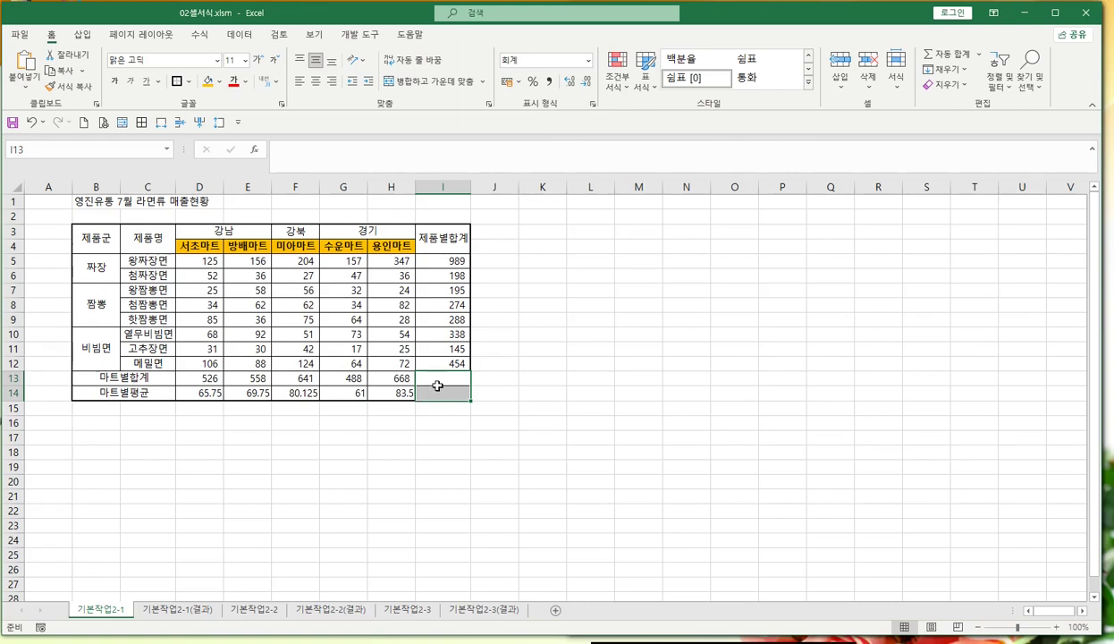
left_click(488, 106)
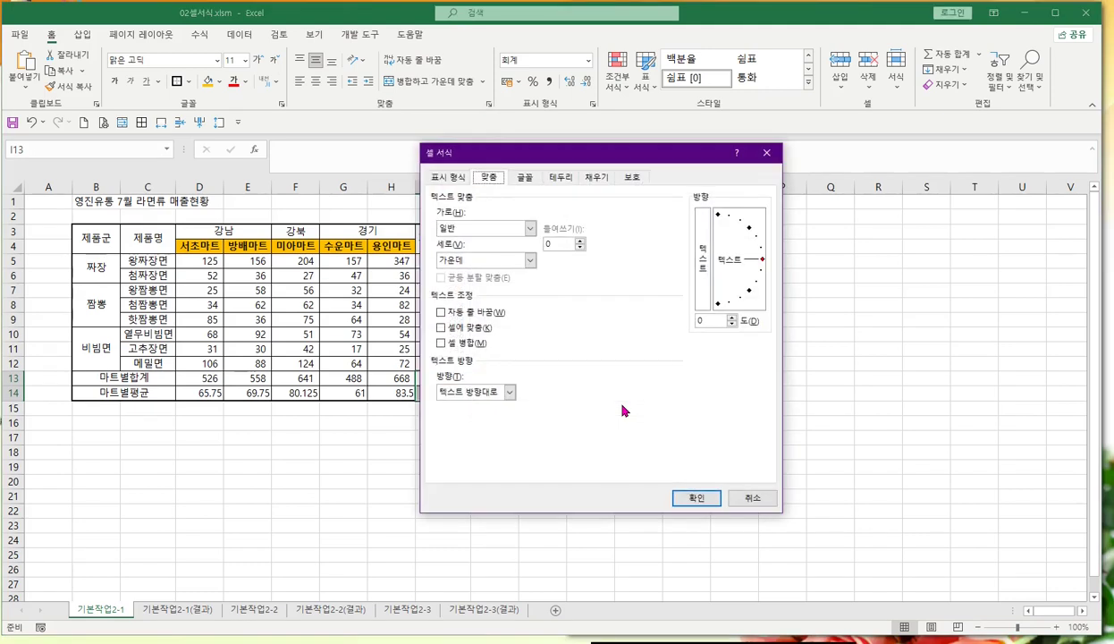
left_click(560, 178)
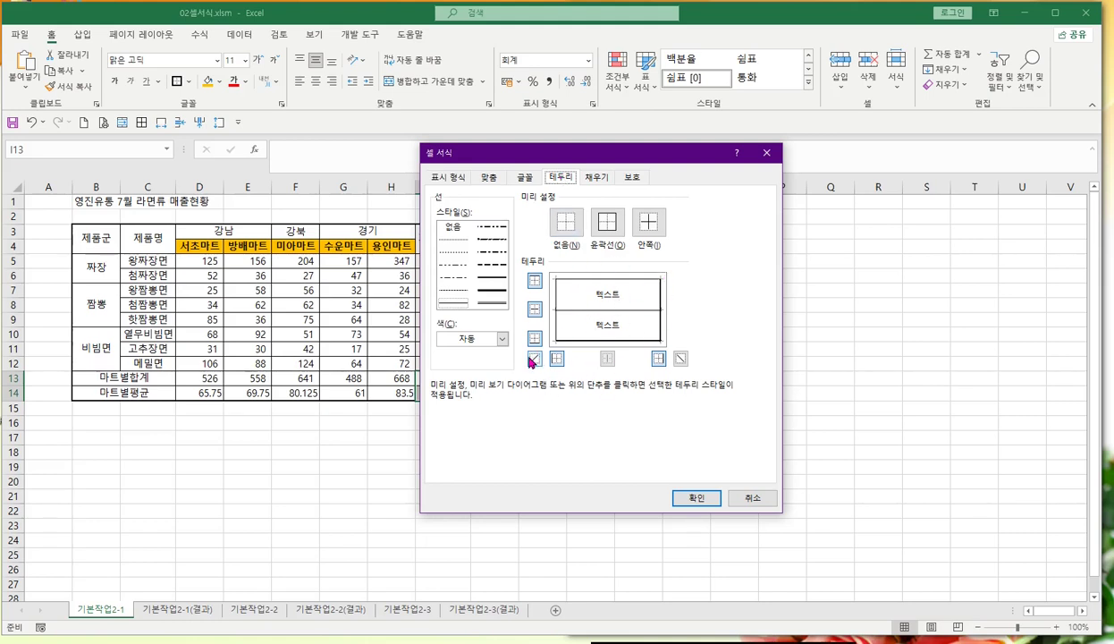
key("ctrl")
key("ctrl")
key("ctrl")
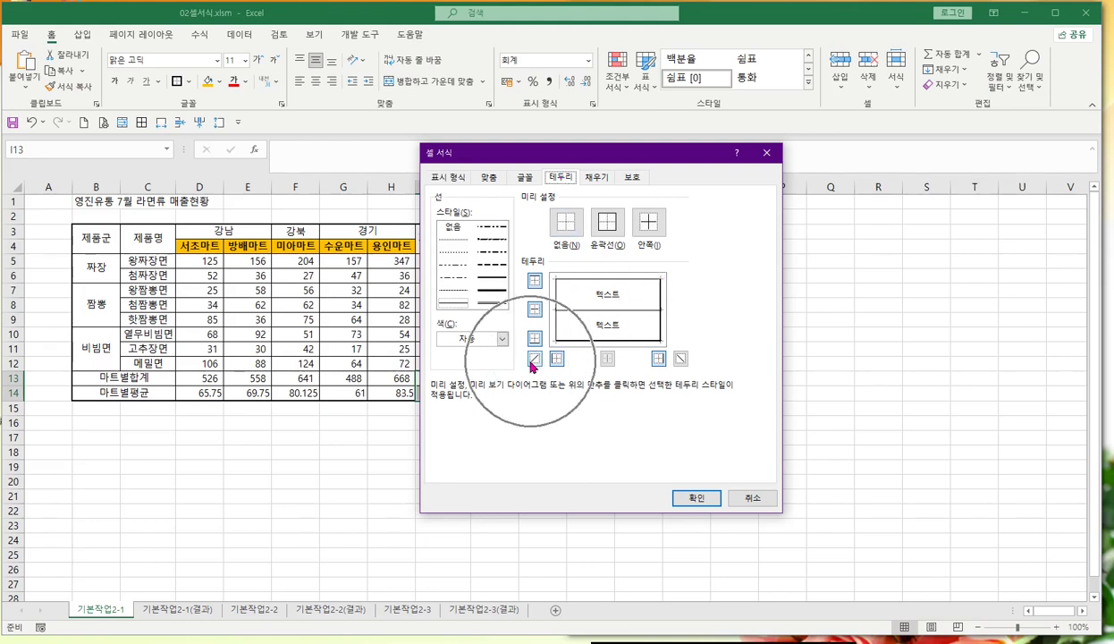
left_click(534, 359)
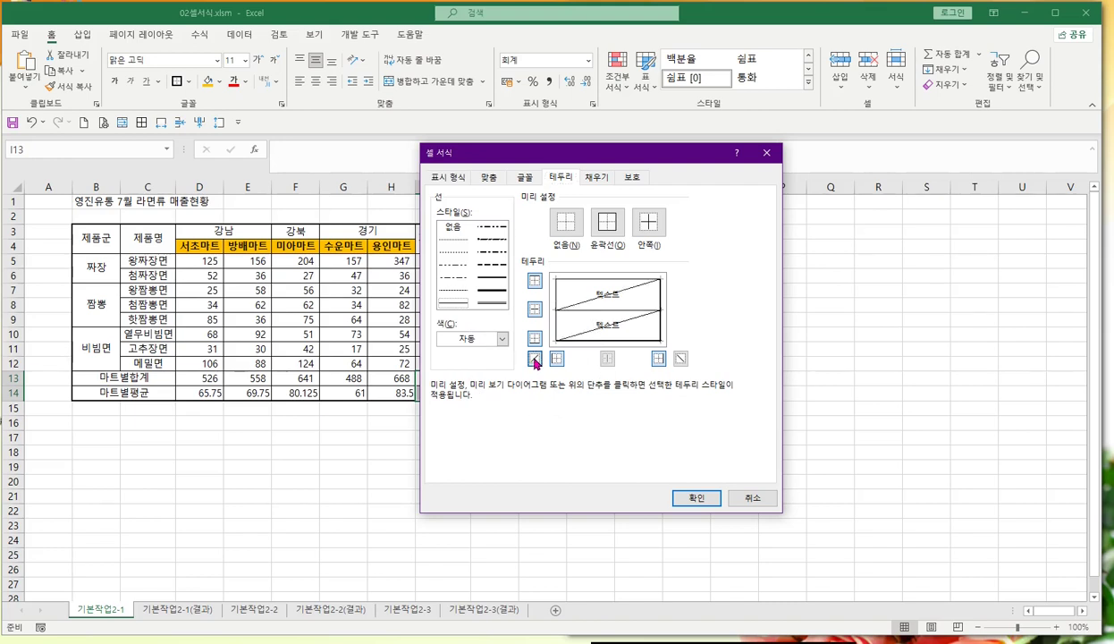
key("ctrl")
key("ctrl")
left_click(680, 358)
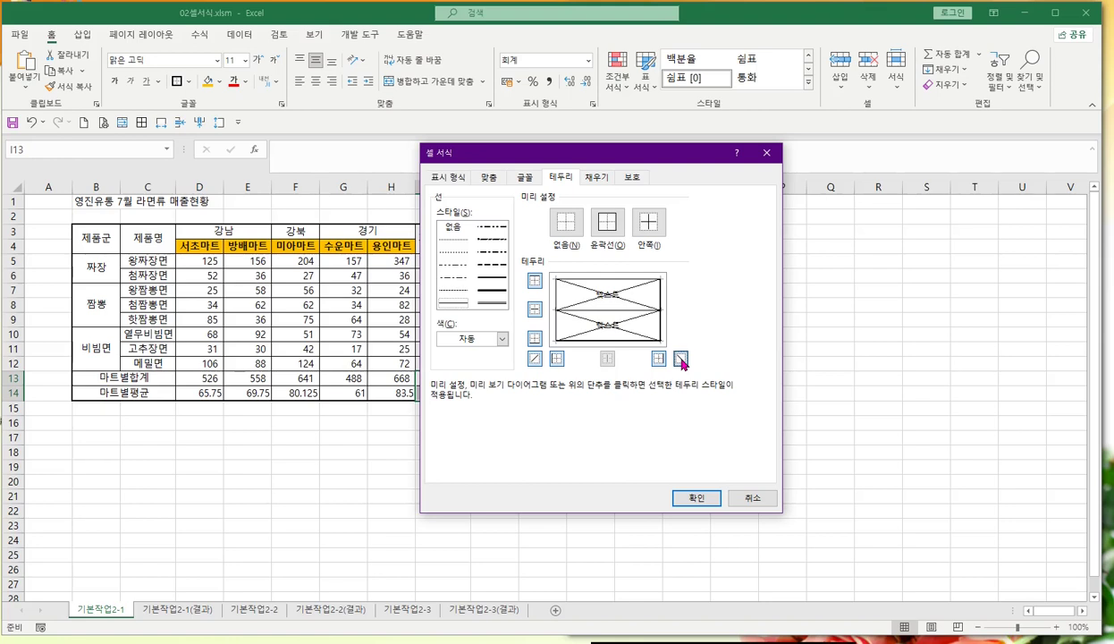
left_click(698, 499)
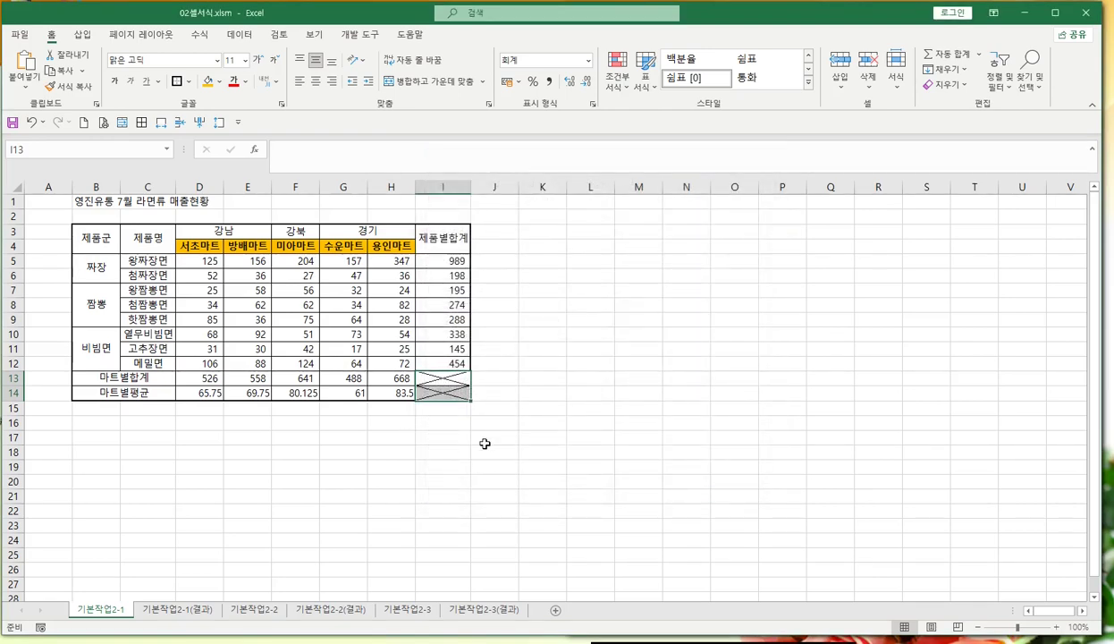
scroll(524, 437, "up", 1, "ctrl")
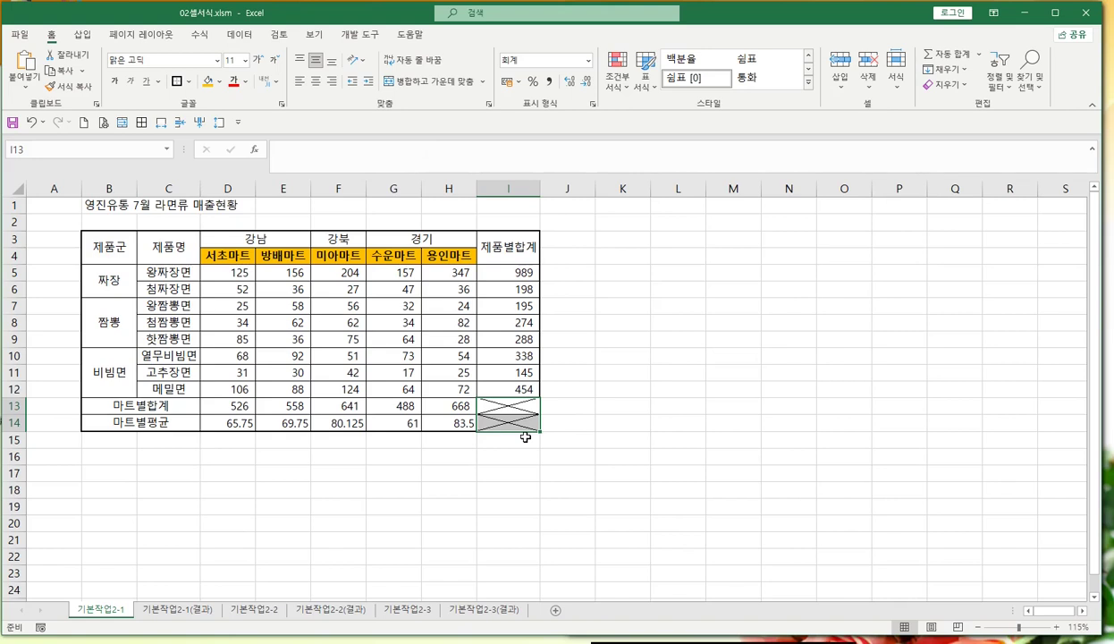
left_click(385, 472)
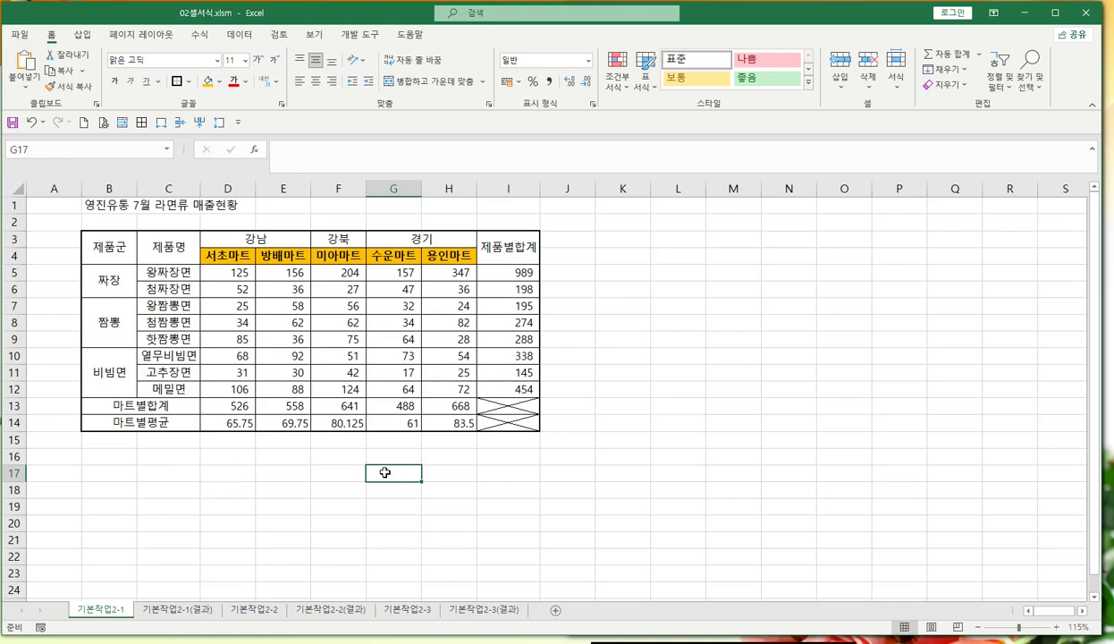
Step: Set the width of column A to 2
left_click(53, 189)
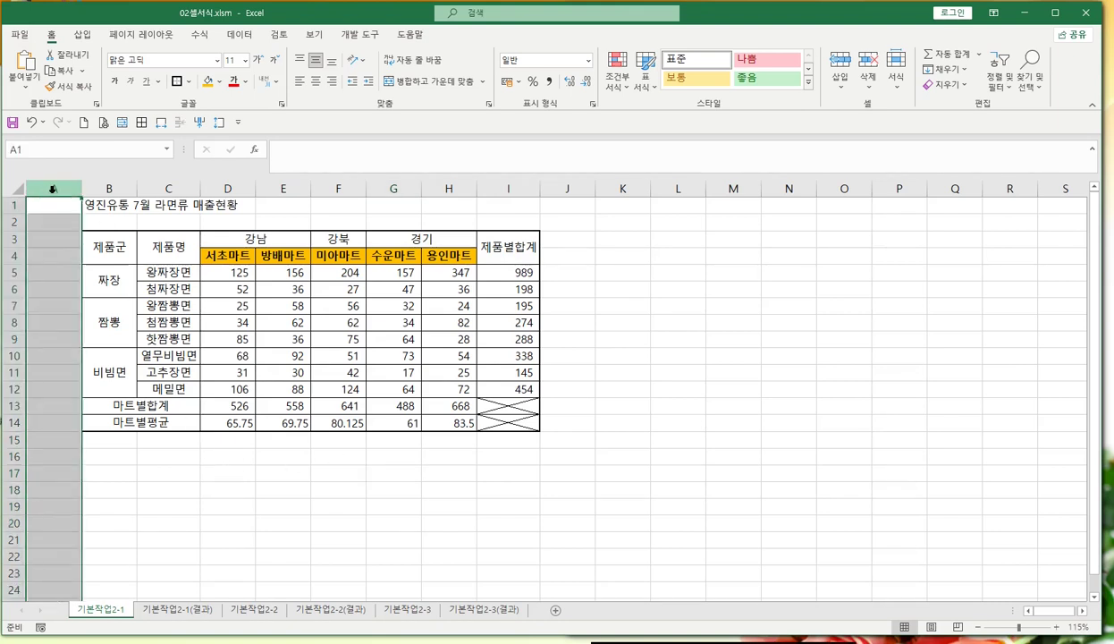
right_click(53, 189)
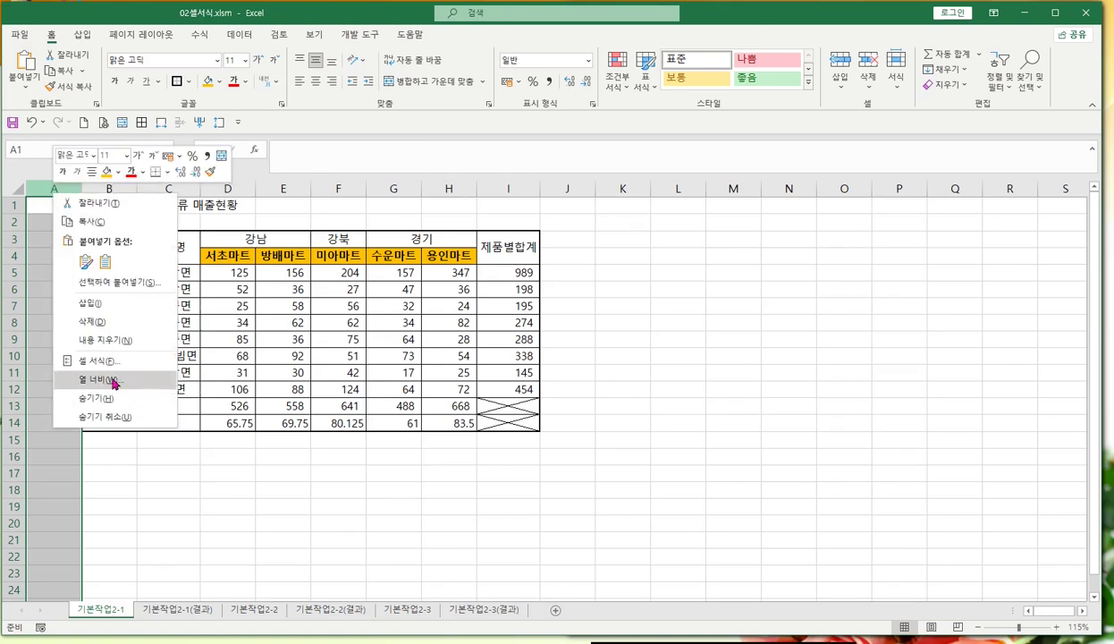
left_click(40, 182)
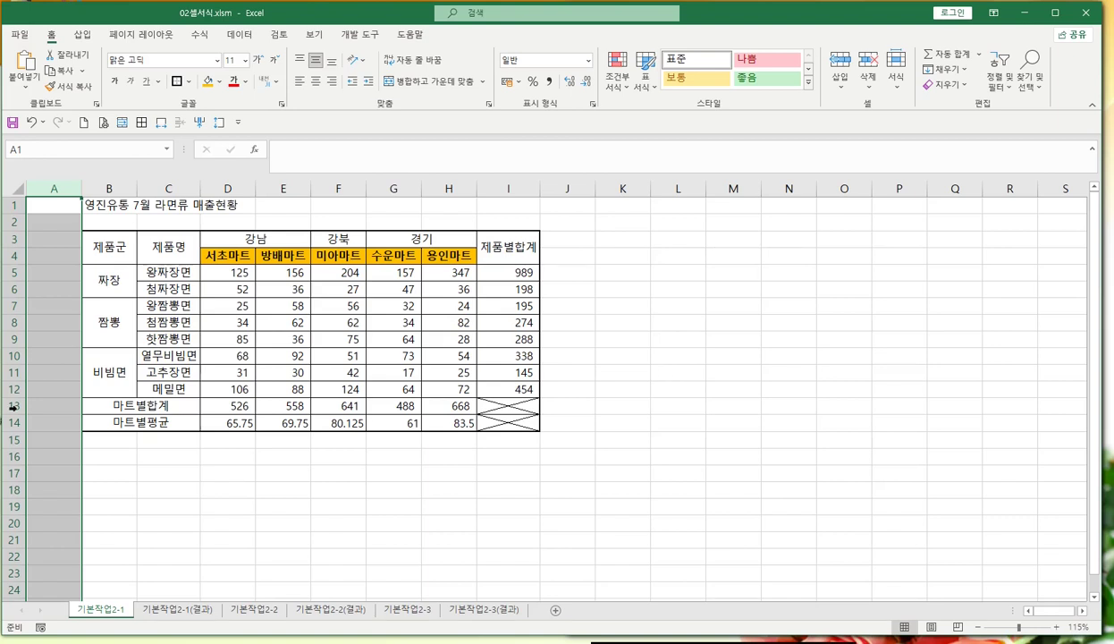
right_click(53, 187)
left_click(112, 379)
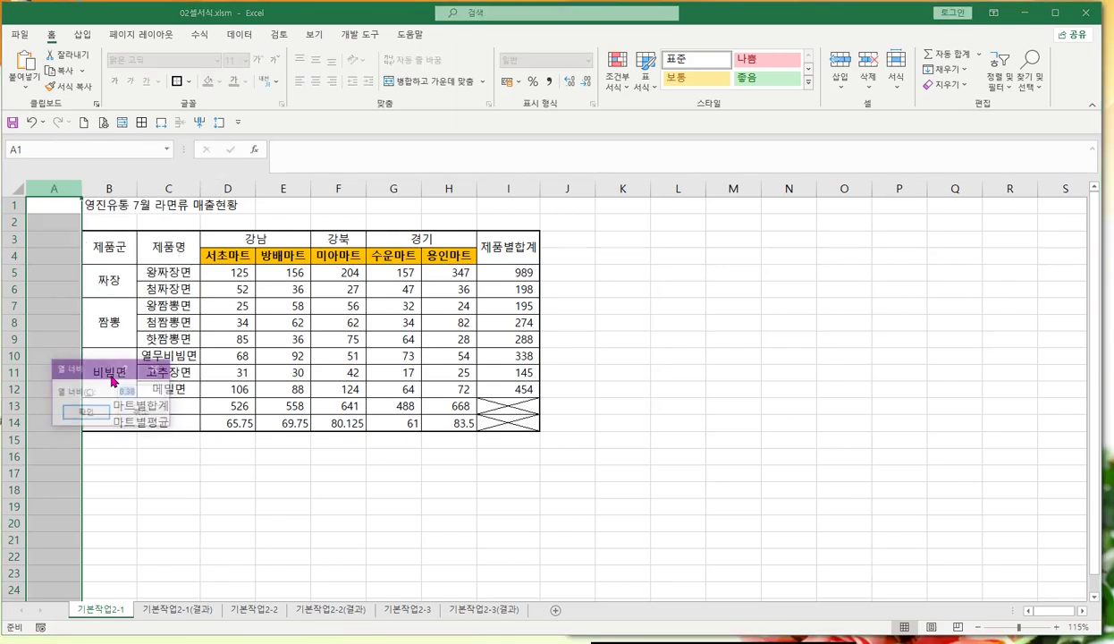
type("2")
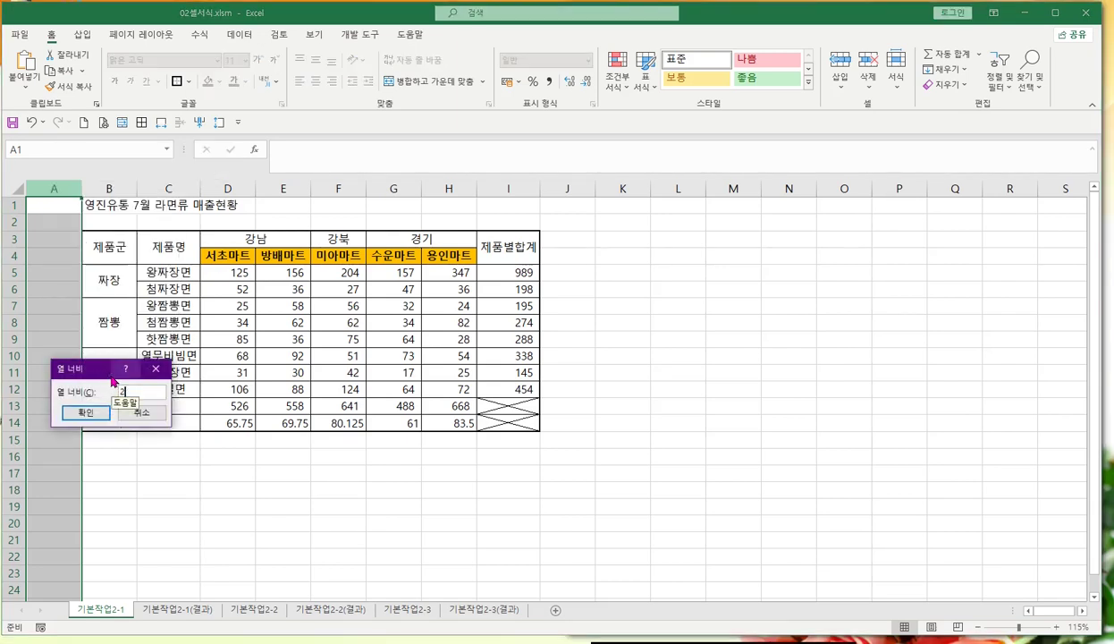
key("Return")
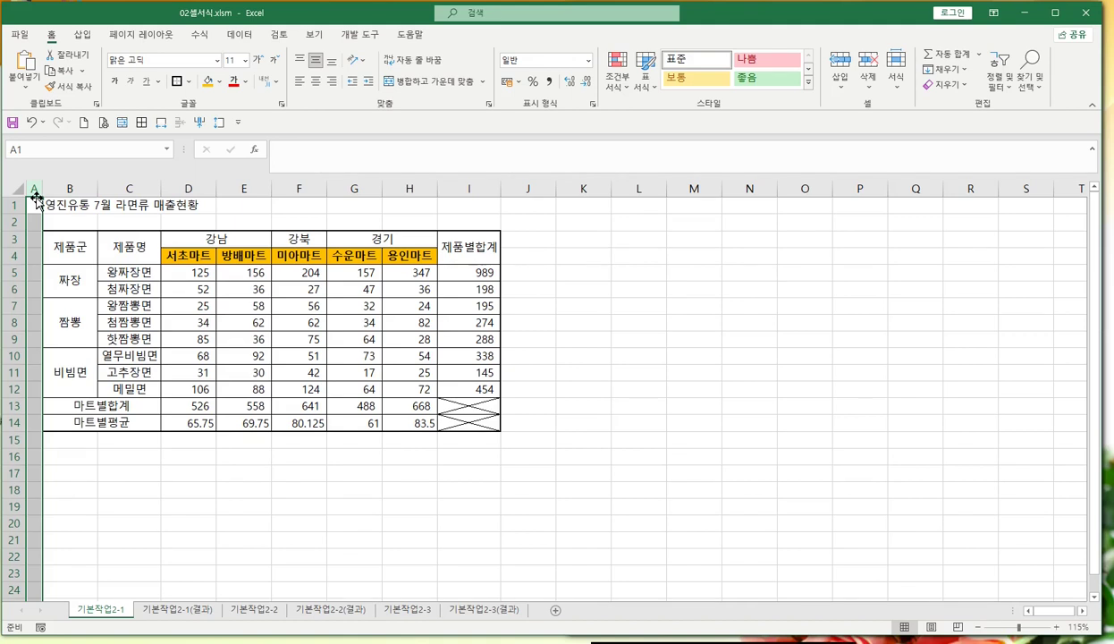
Step: Define the name 제품명 for the product cells C5:C12
left_click(122, 272)
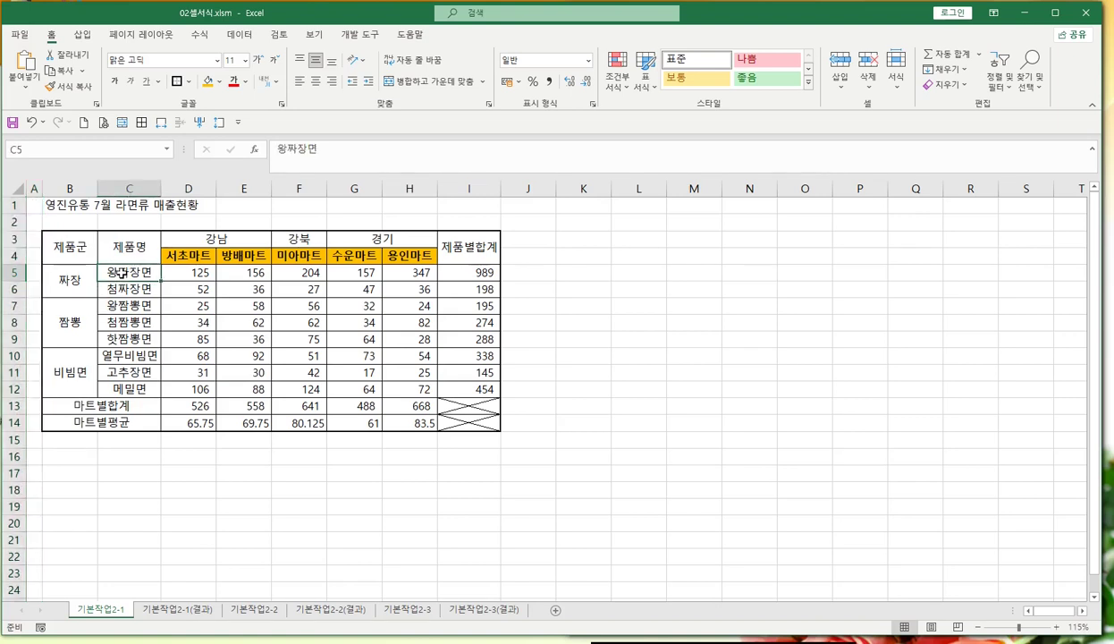
left_click(134, 388, "shift")
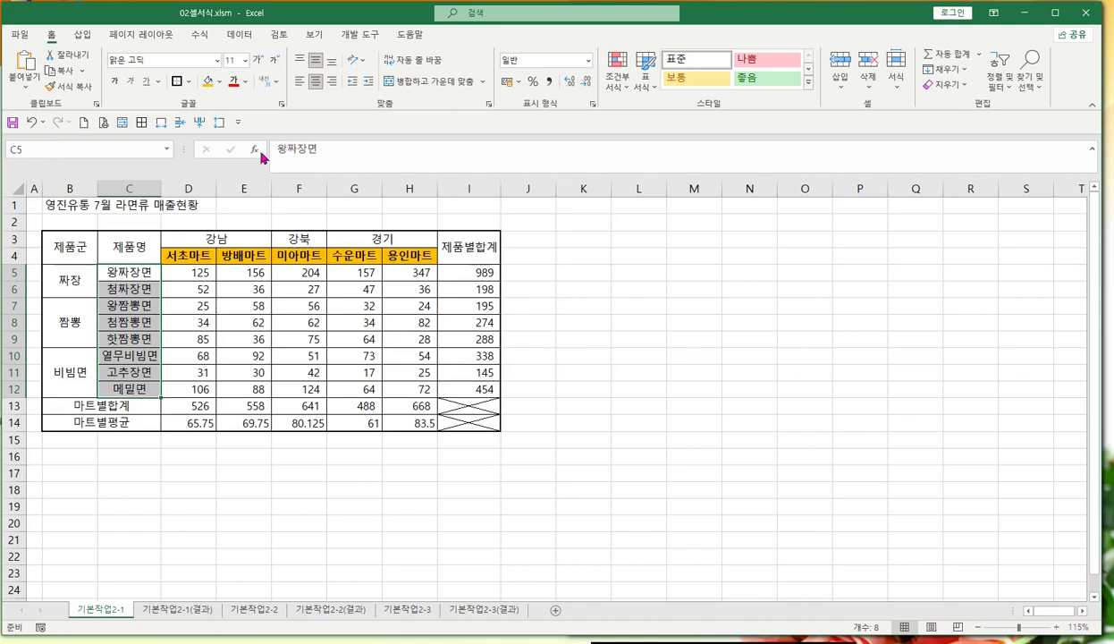
left_click(68, 148)
type("wp")
key("BackSpace")
key("BackSpace")
type("제품명")
key("Return")
Step: Set the horizontal alignment of the merged label cells B13:C14 to 균등 분할 (들여쓰기)
left_click(57, 408)
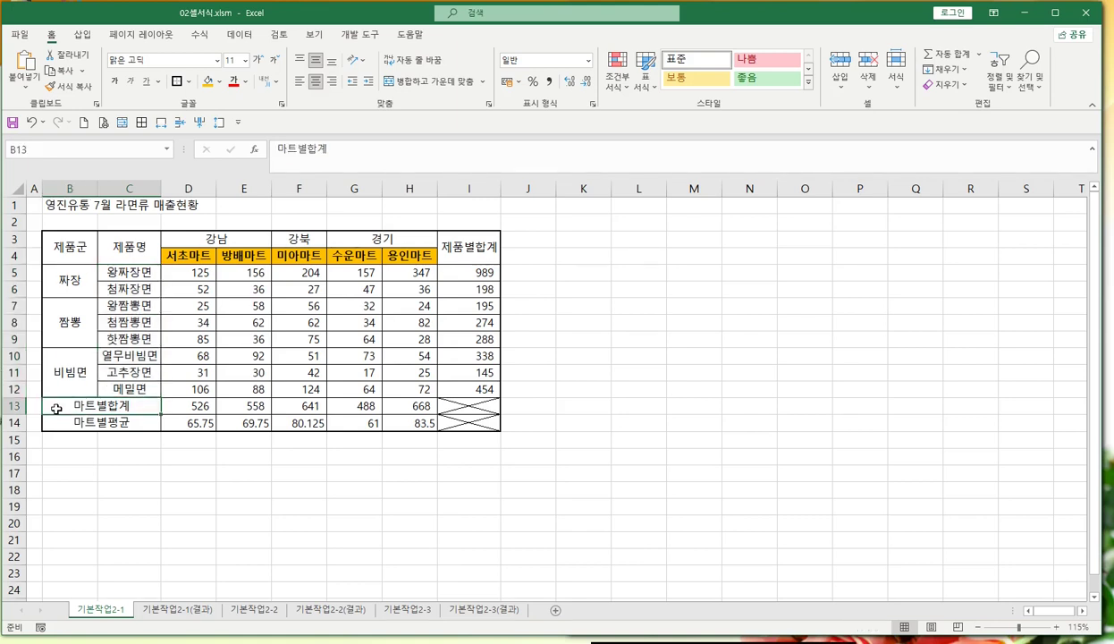
left_click_drag(56, 408, 54, 423)
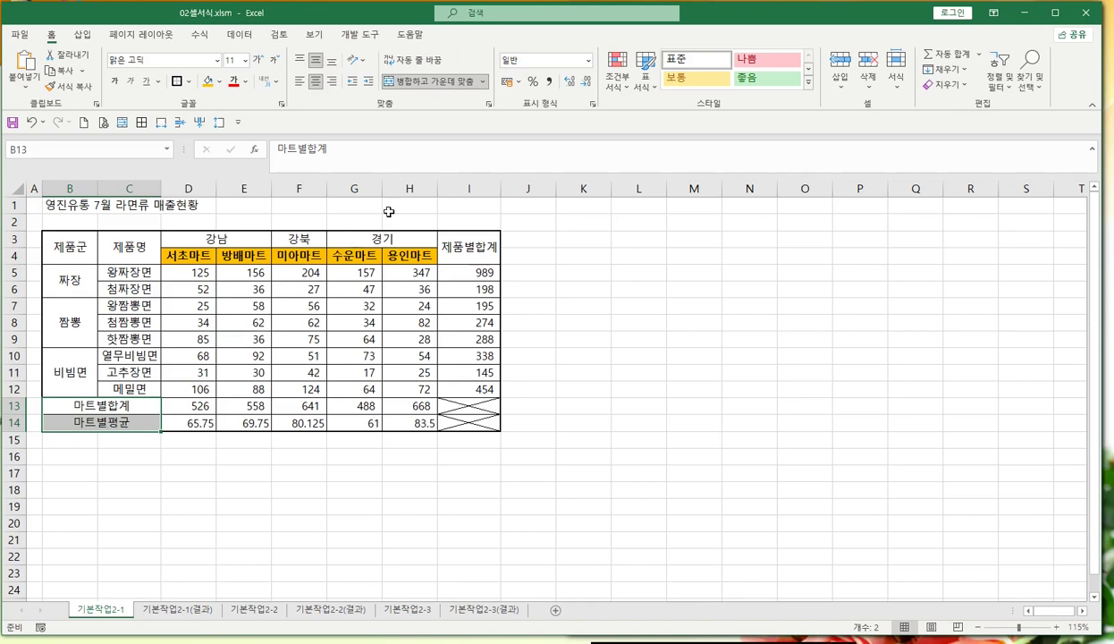
left_click(488, 105)
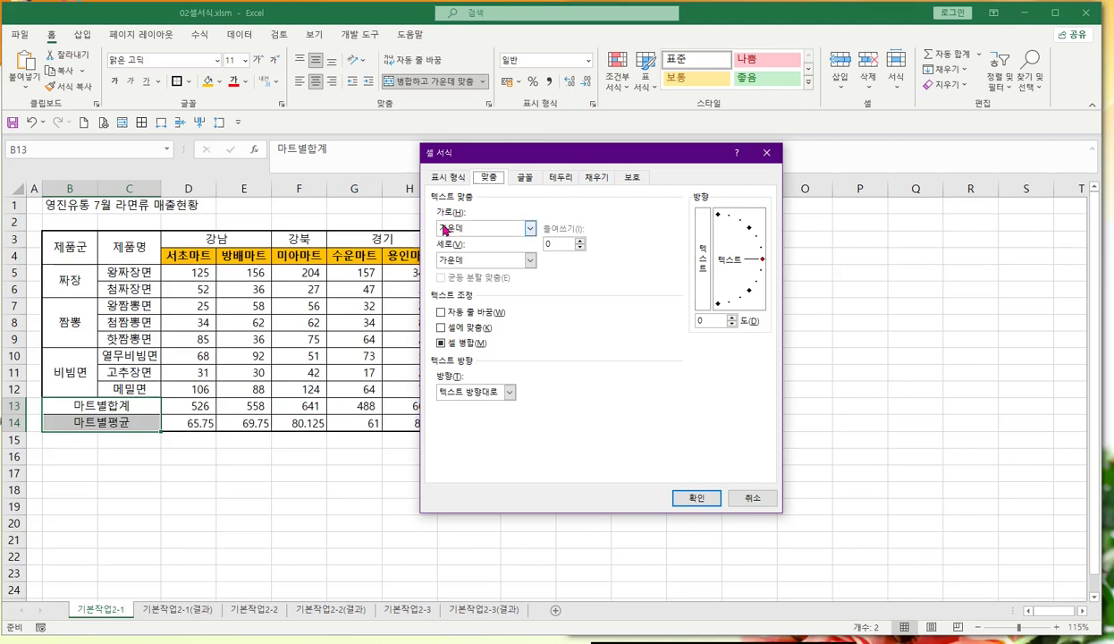
left_click(530, 231)
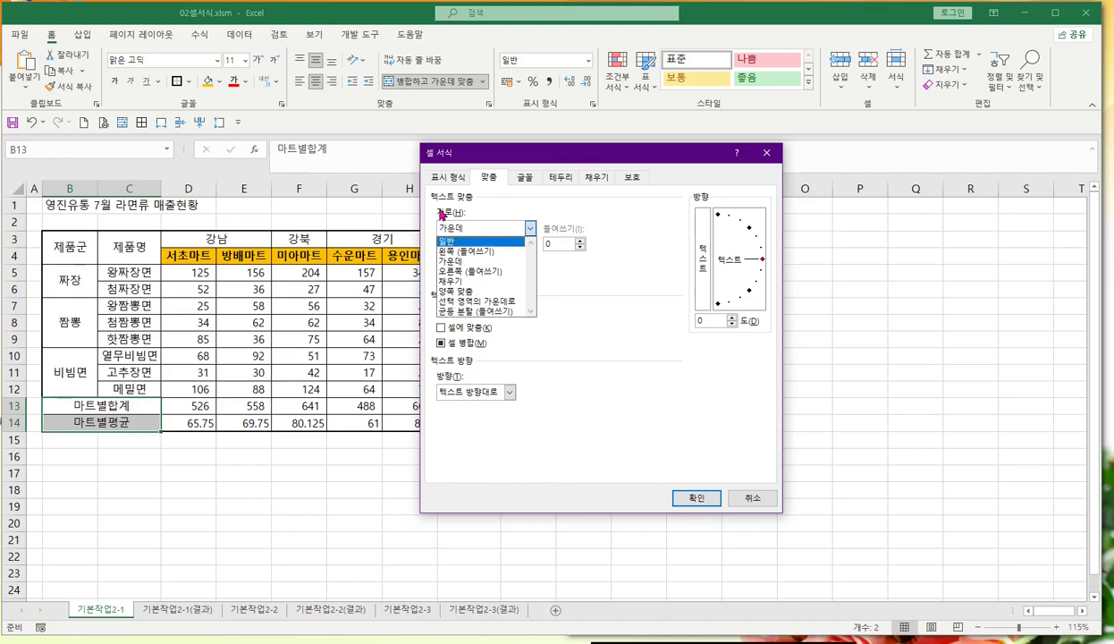
left_click(485, 312)
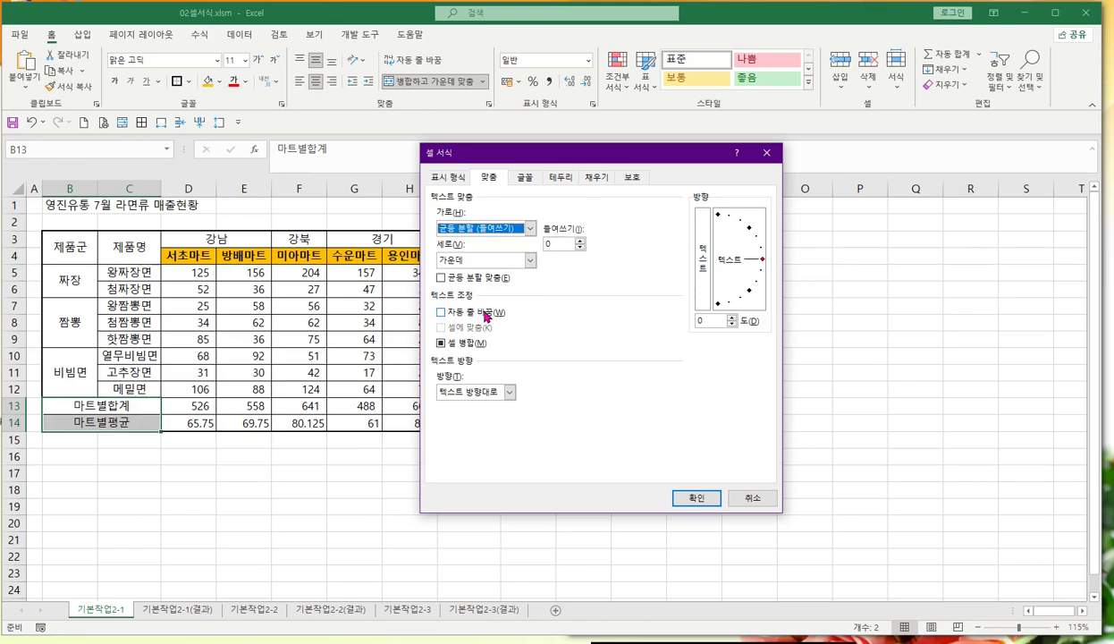
left_click(688, 496)
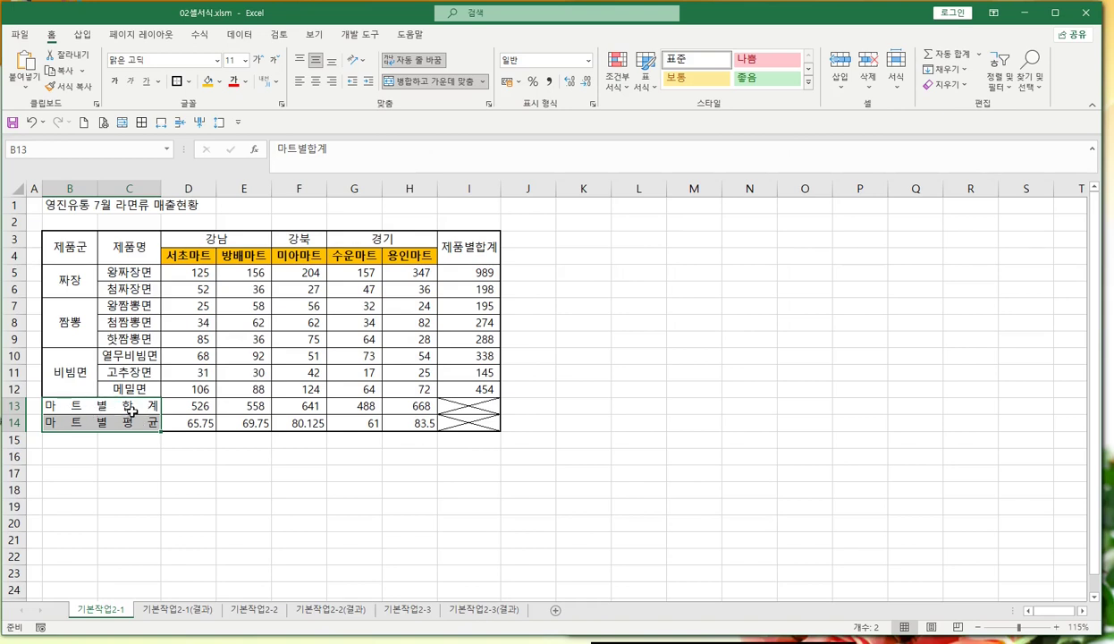
left_click(241, 468)
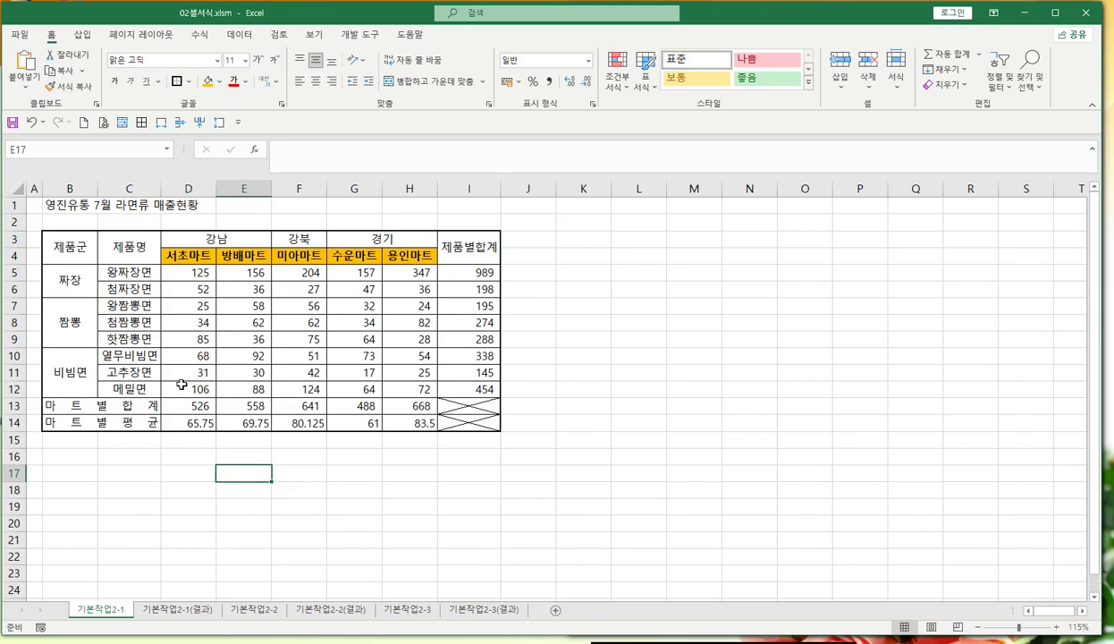
Step: Insert a note on cell I5 and replace its default author text with 최고인기품목
left_click(482, 277)
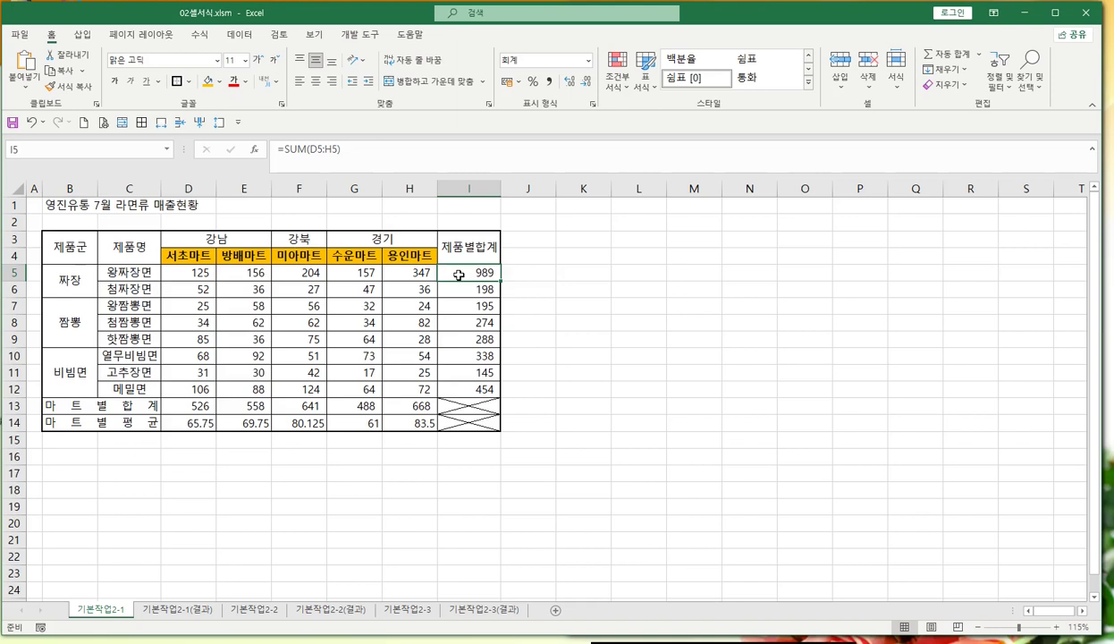
right_click(458, 275)
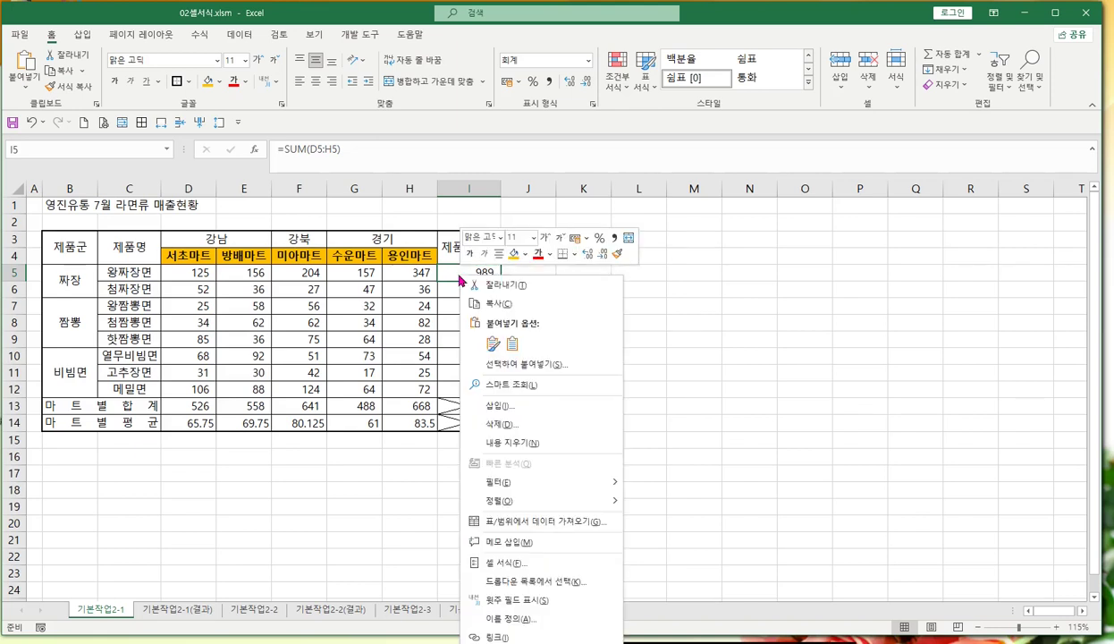
left_click(537, 543)
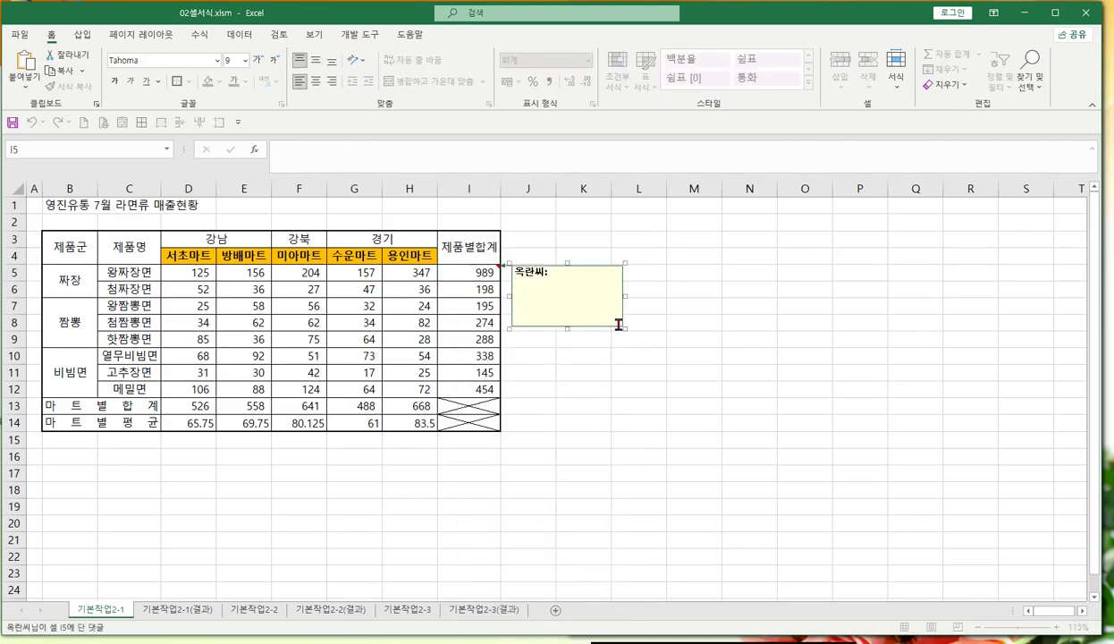
left_click_drag(537, 310, 452, 176)
left_click(528, 298)
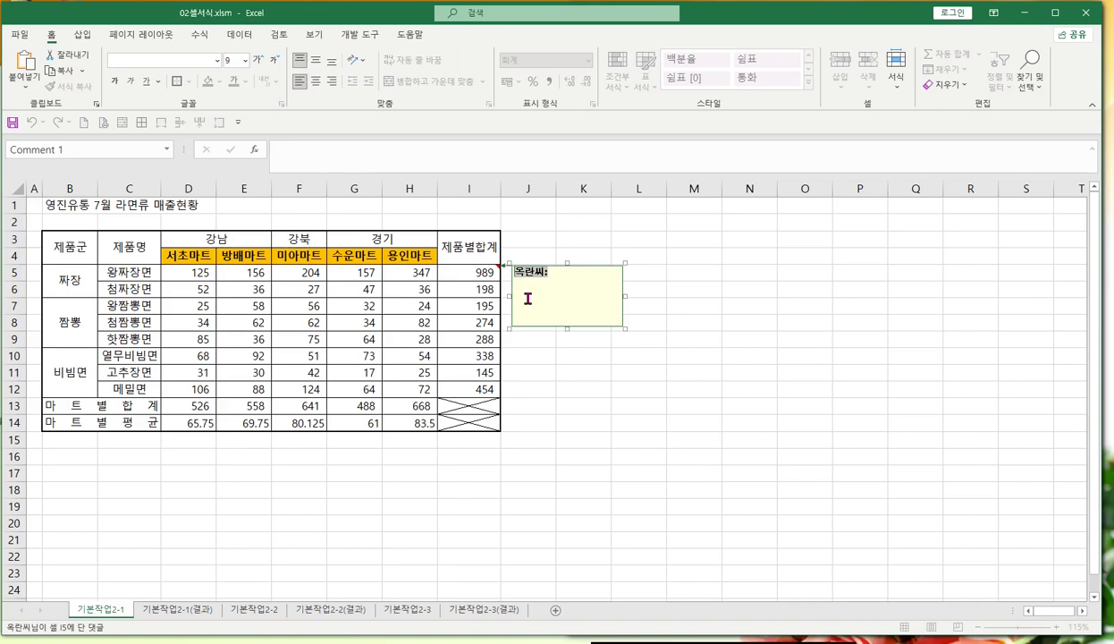
type("최고인")
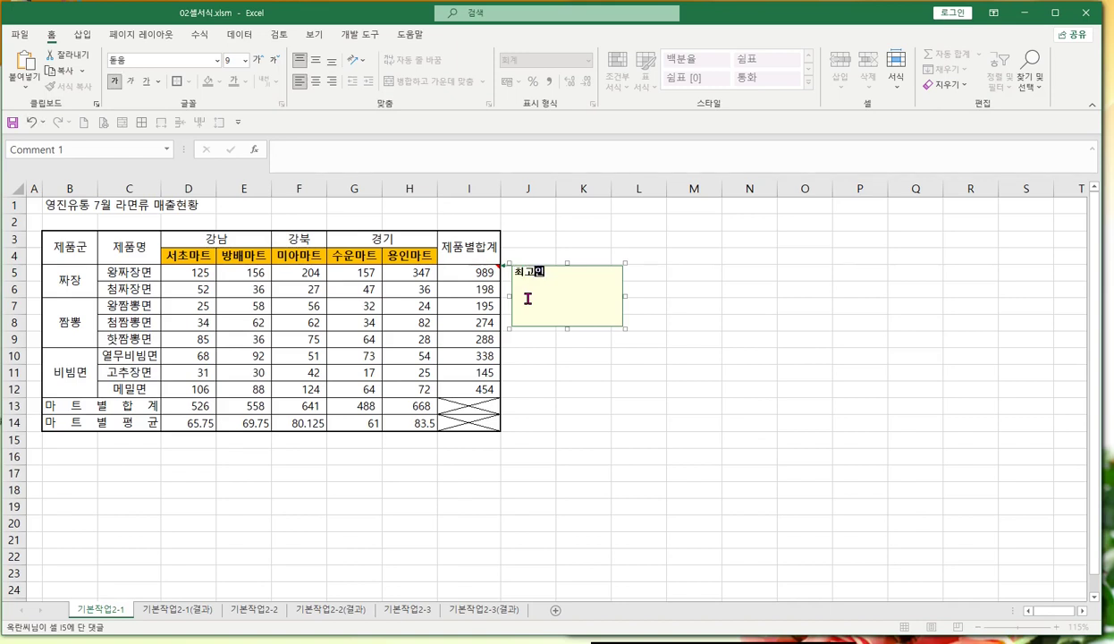
type("기품목")
right_click(583, 278)
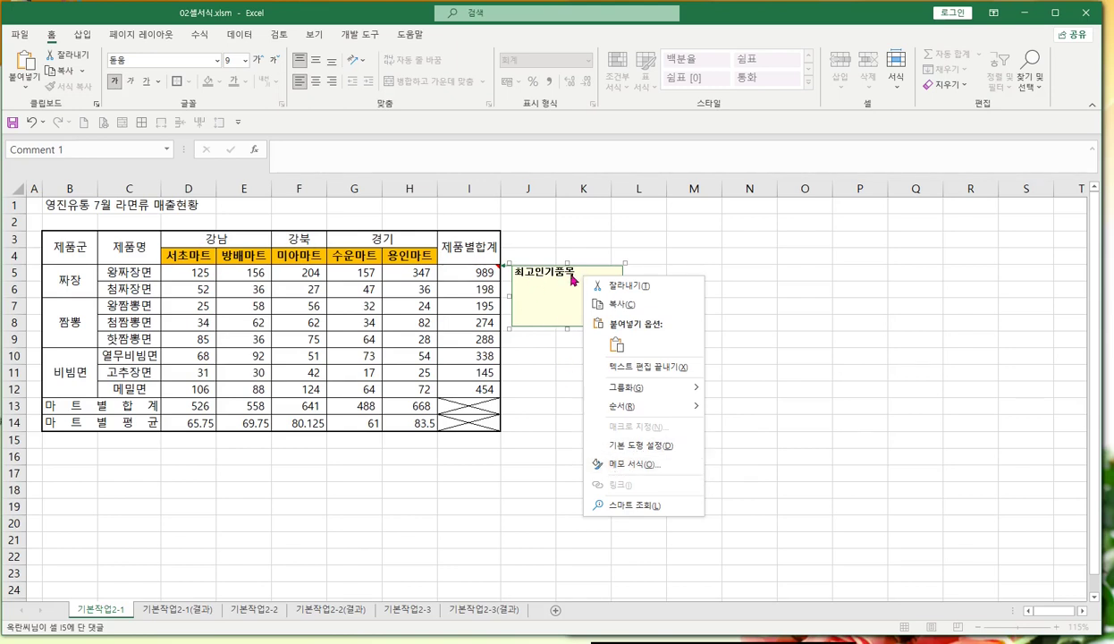
left_click(632, 467)
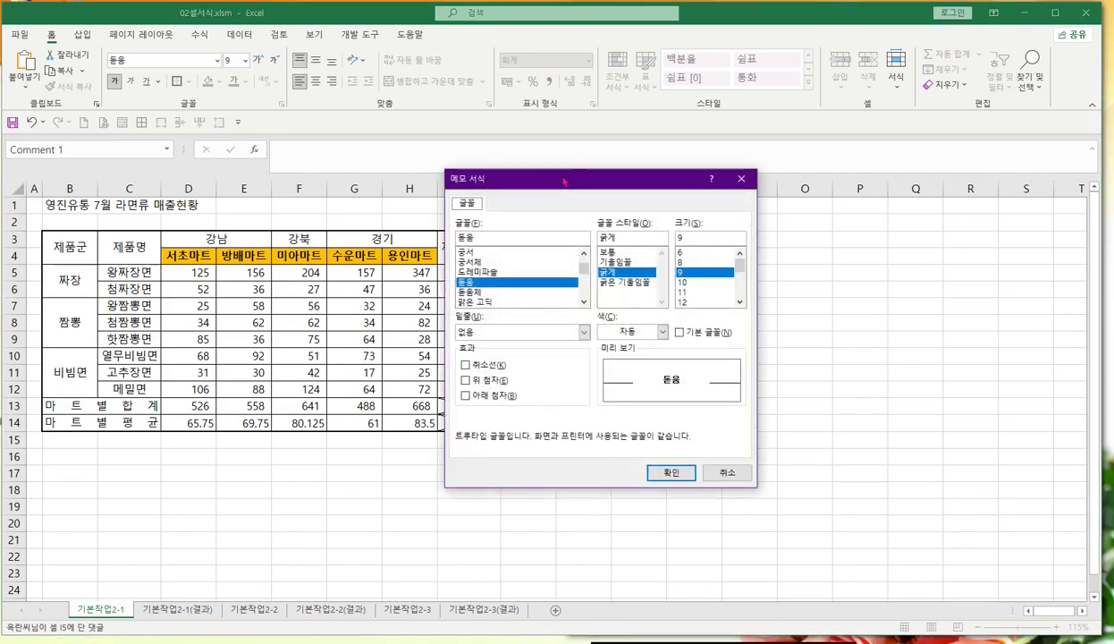
left_click_drag(563, 182, 808, 218)
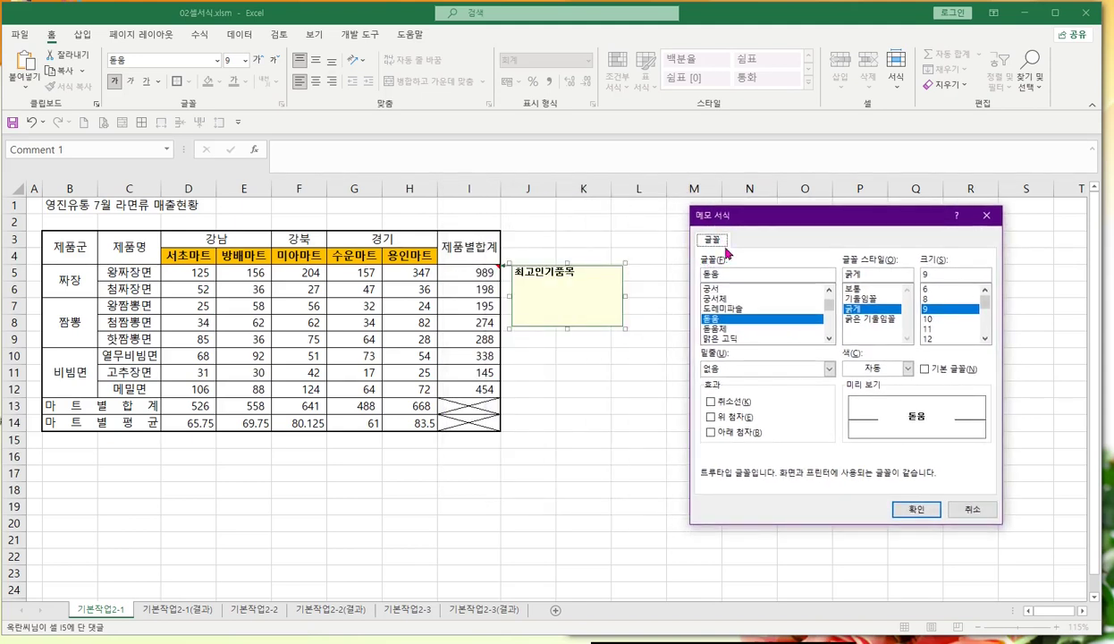
left_click(972, 509)
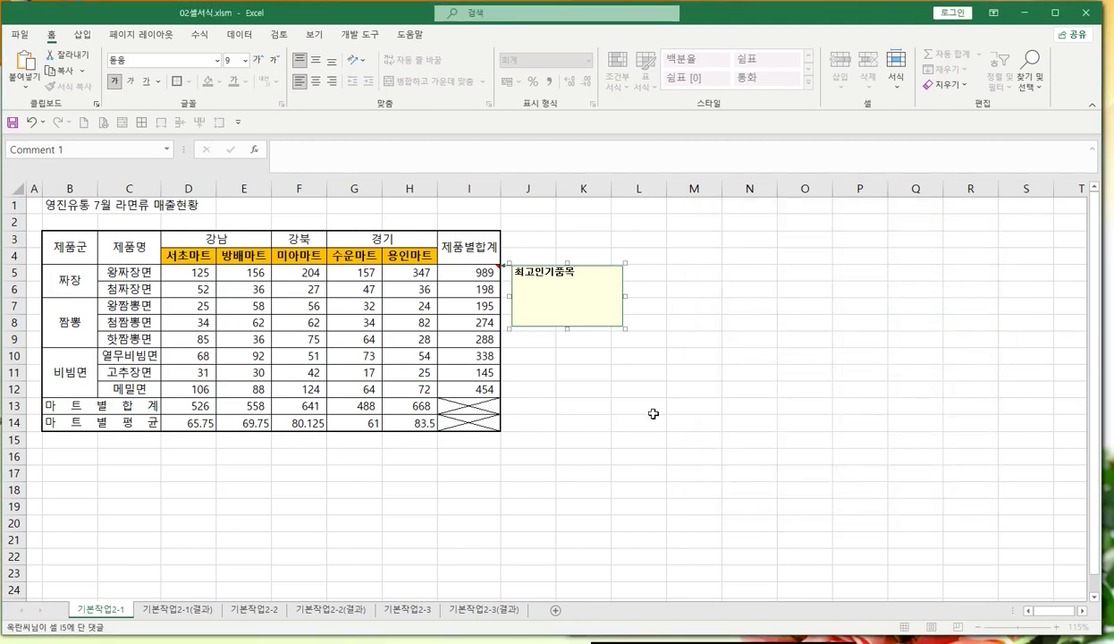
Step: Turn on automatic size (자동 크기) for the I5 note so its box fits the text
right_click(566, 328)
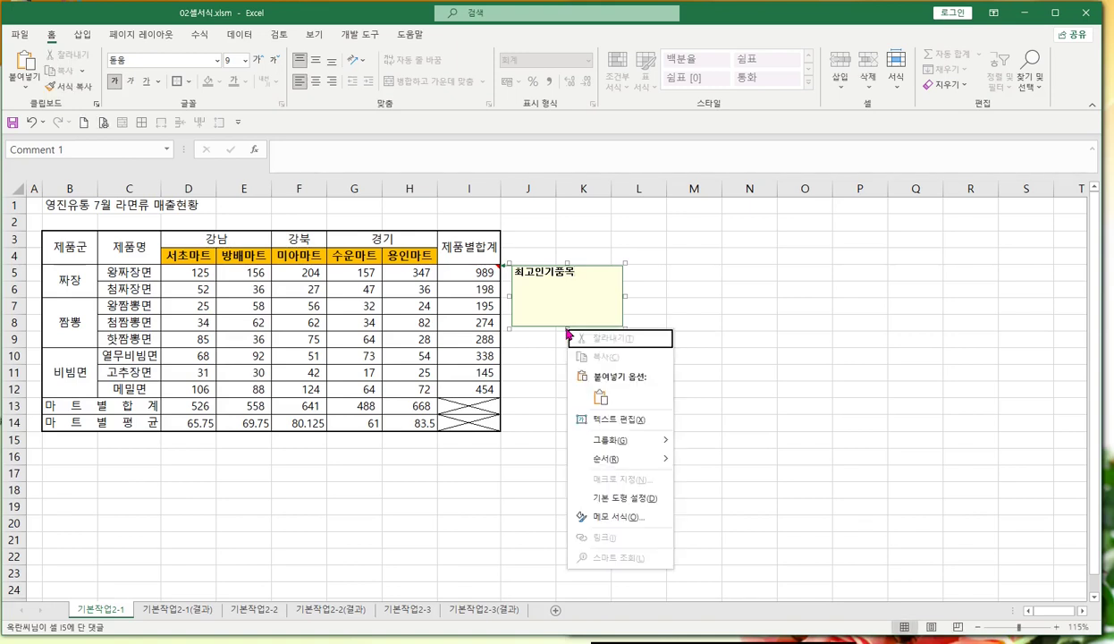
left_click(623, 518)
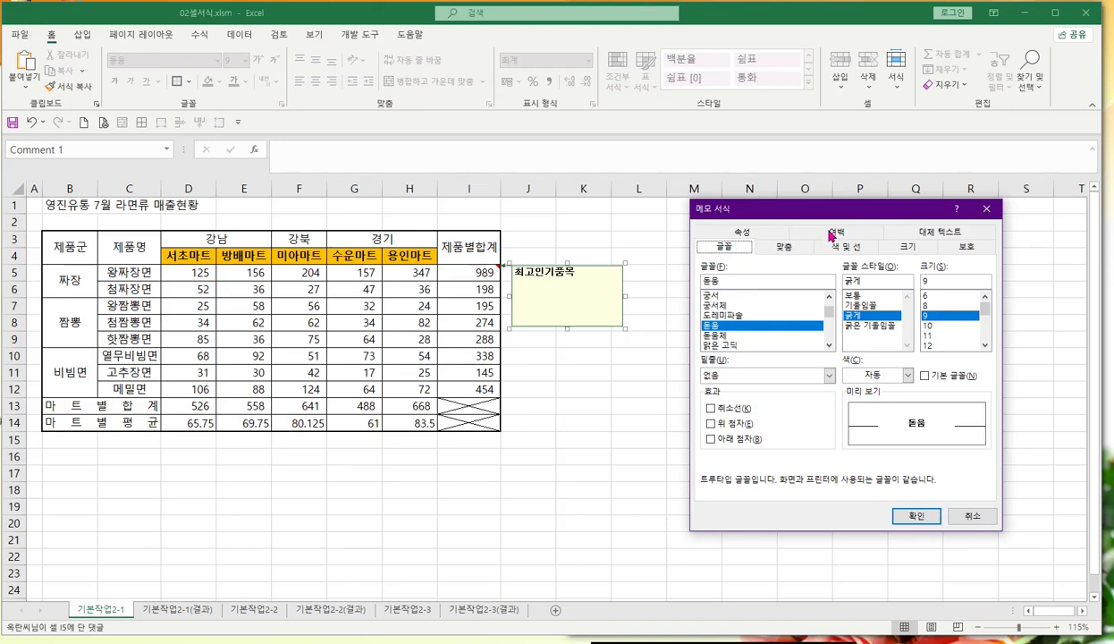
left_click(780, 247)
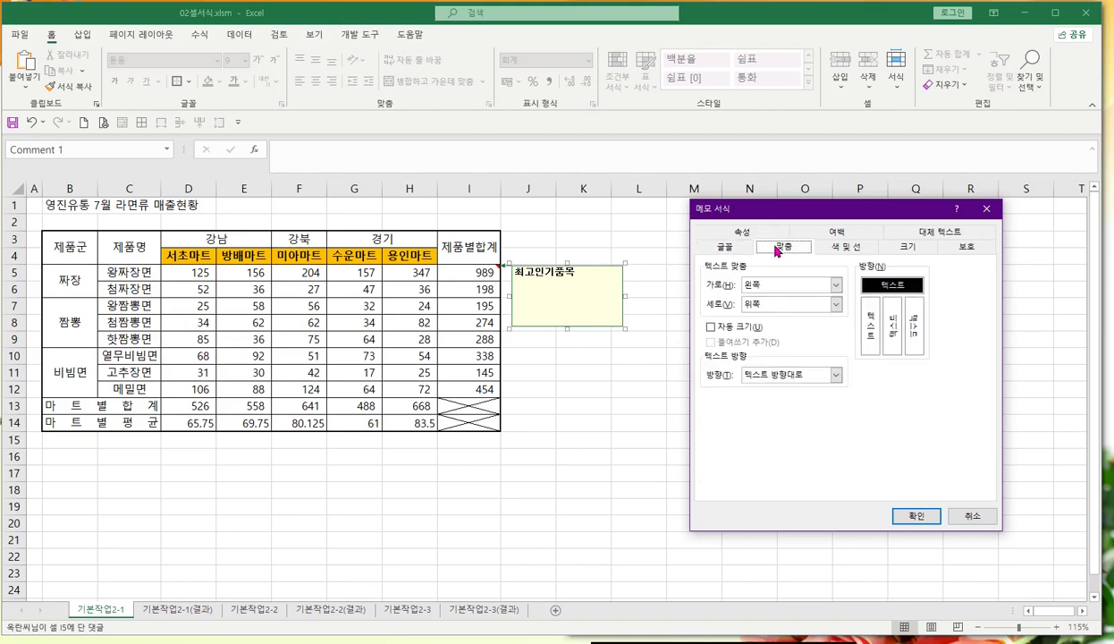
left_click(710, 327)
left_click(916, 518)
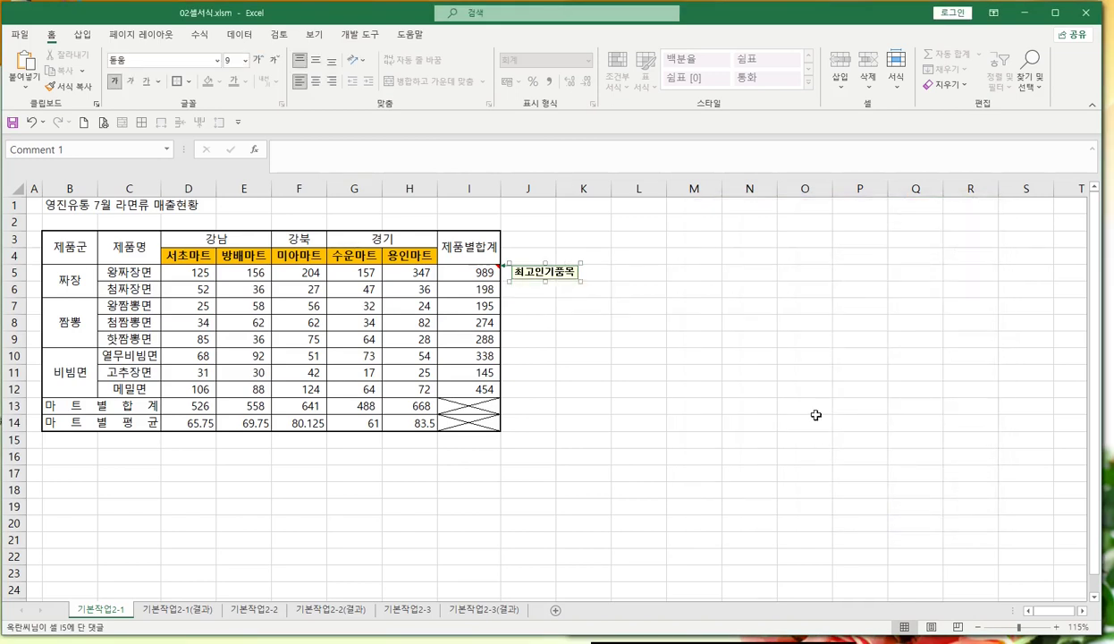
left_click(823, 387)
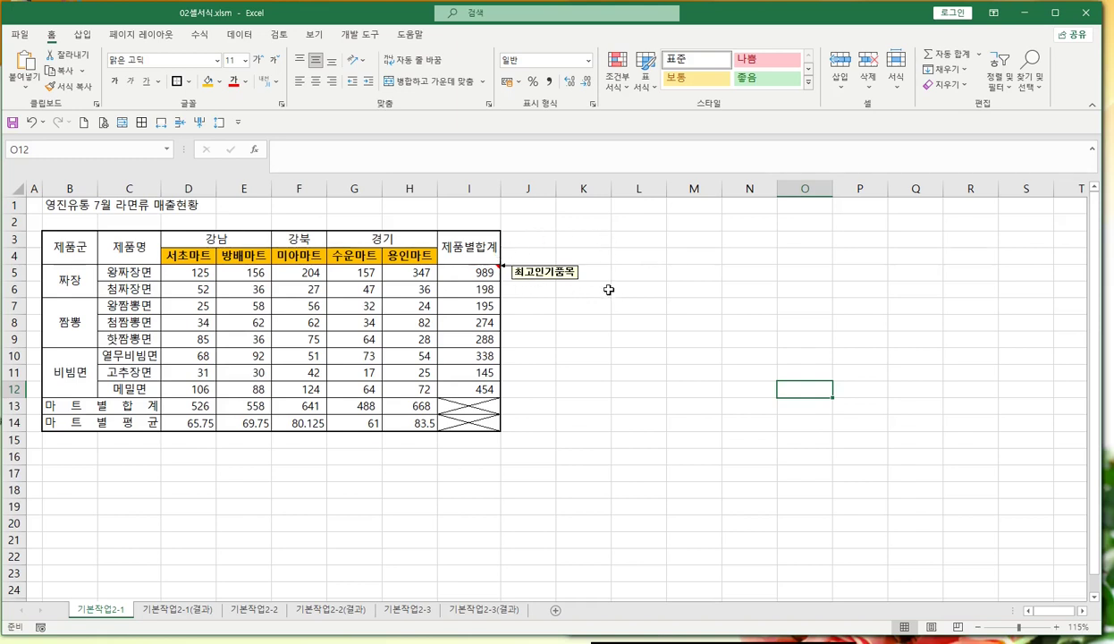
left_click(537, 306)
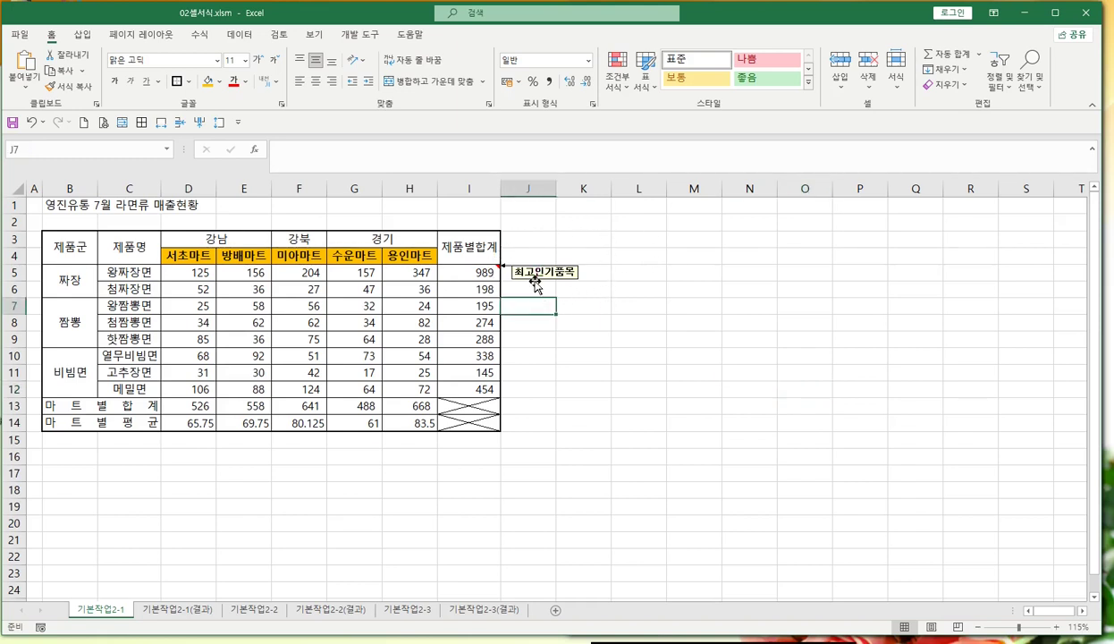
Step: Hide the note on cell I5 and check that it displays when pointing at the cell
left_click(473, 271)
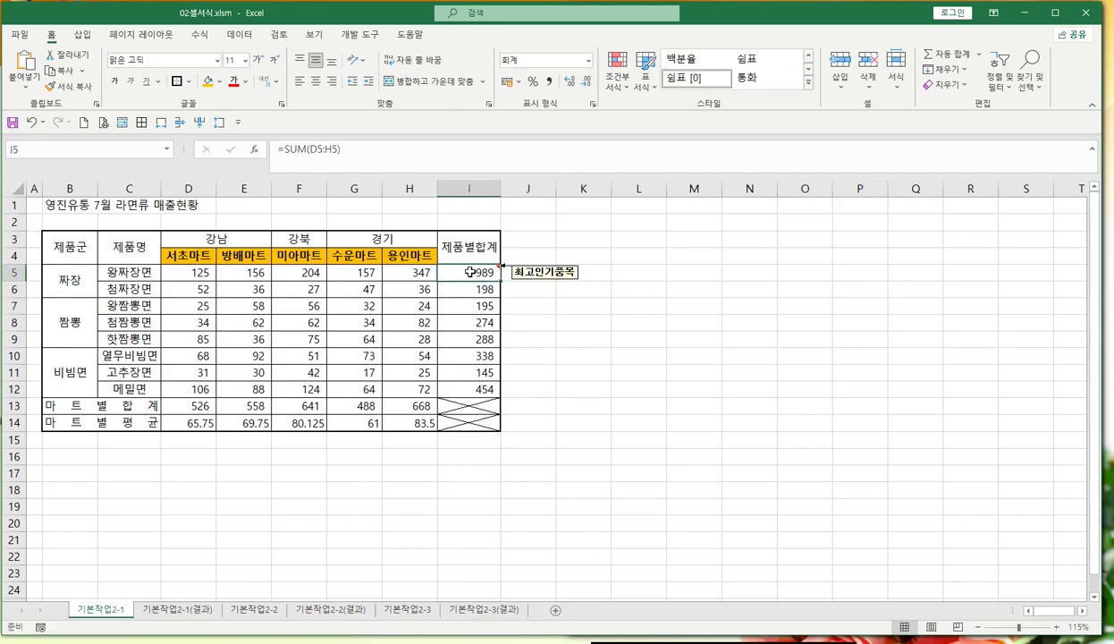
right_click(473, 273)
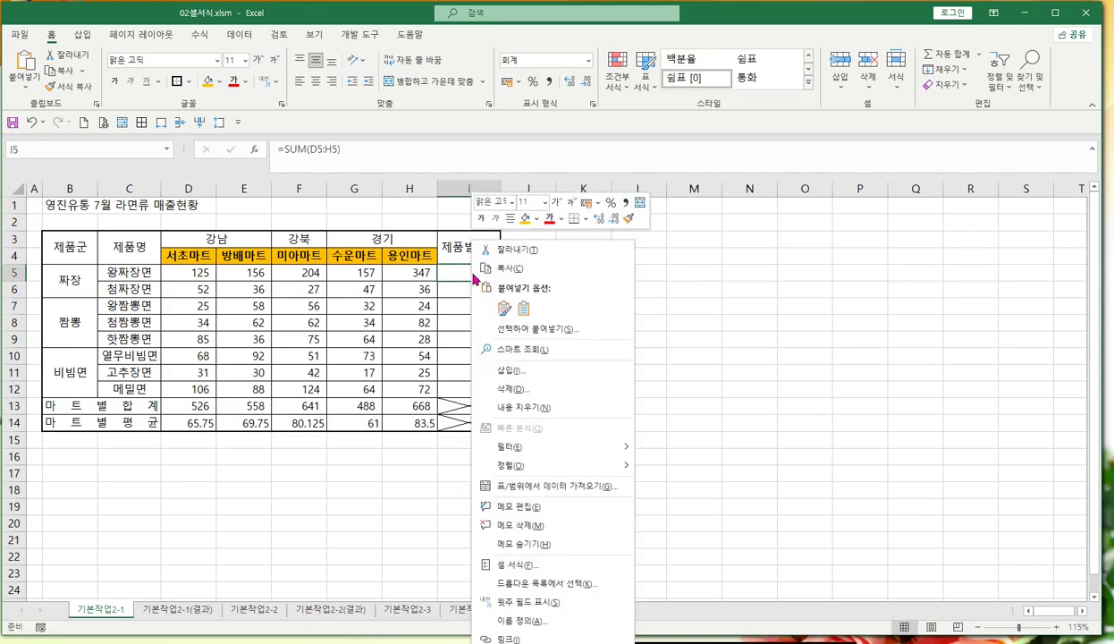
left_click(532, 544)
left_click(666, 405)
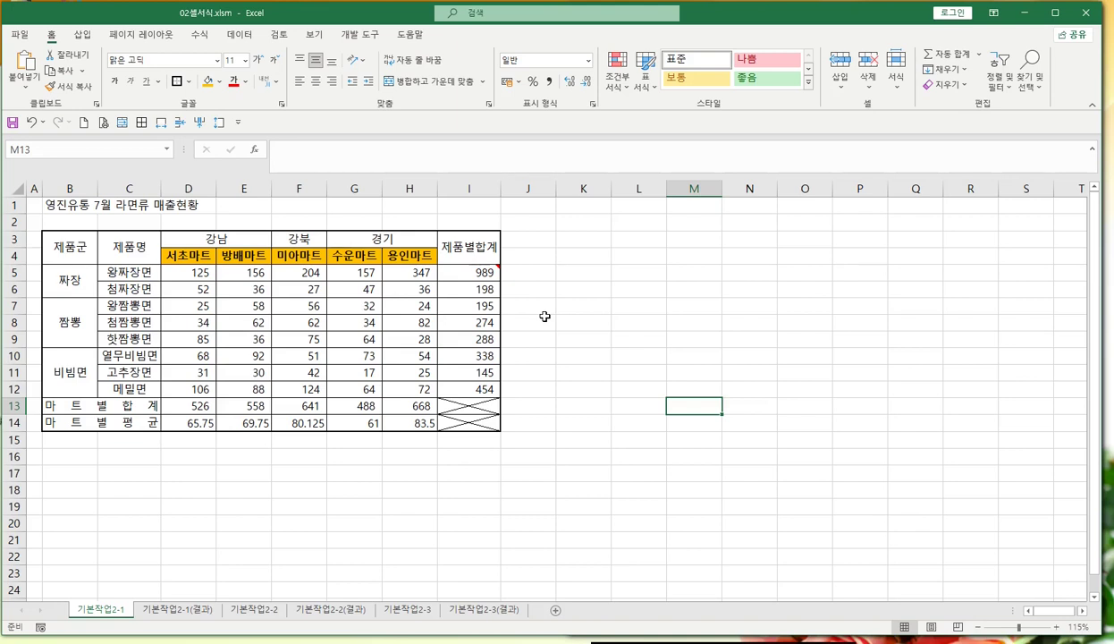
mouse_move(480, 272)
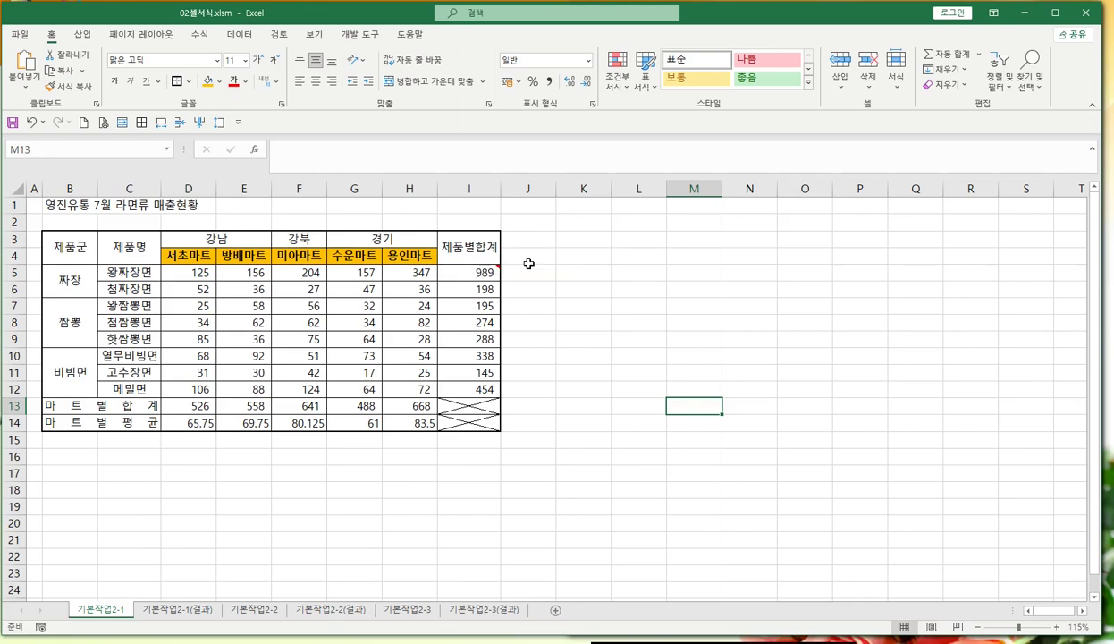
left_click(466, 274)
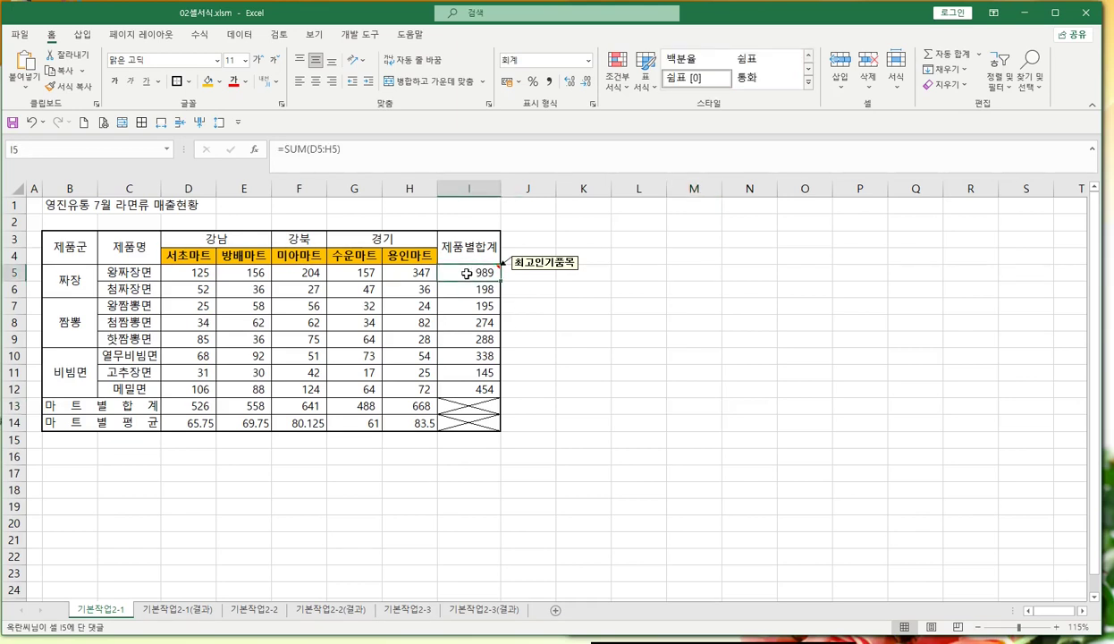
Step: Show the hidden note on cell I5 permanently and move its box up beside rows 3 and 4, over columns J and K
right_click(466, 273)
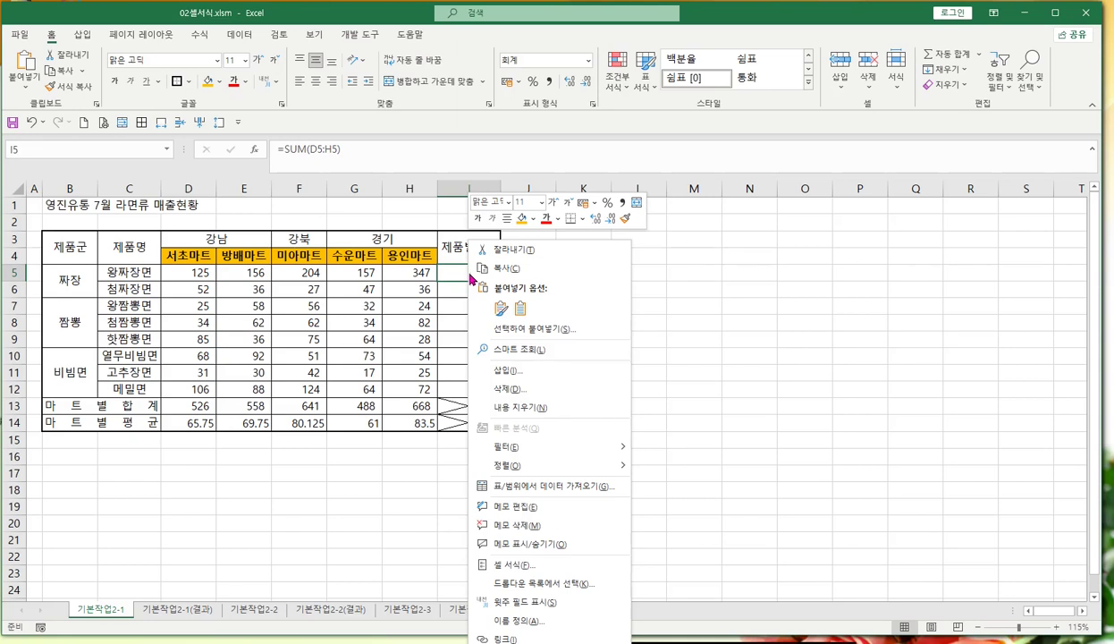
left_click(535, 553)
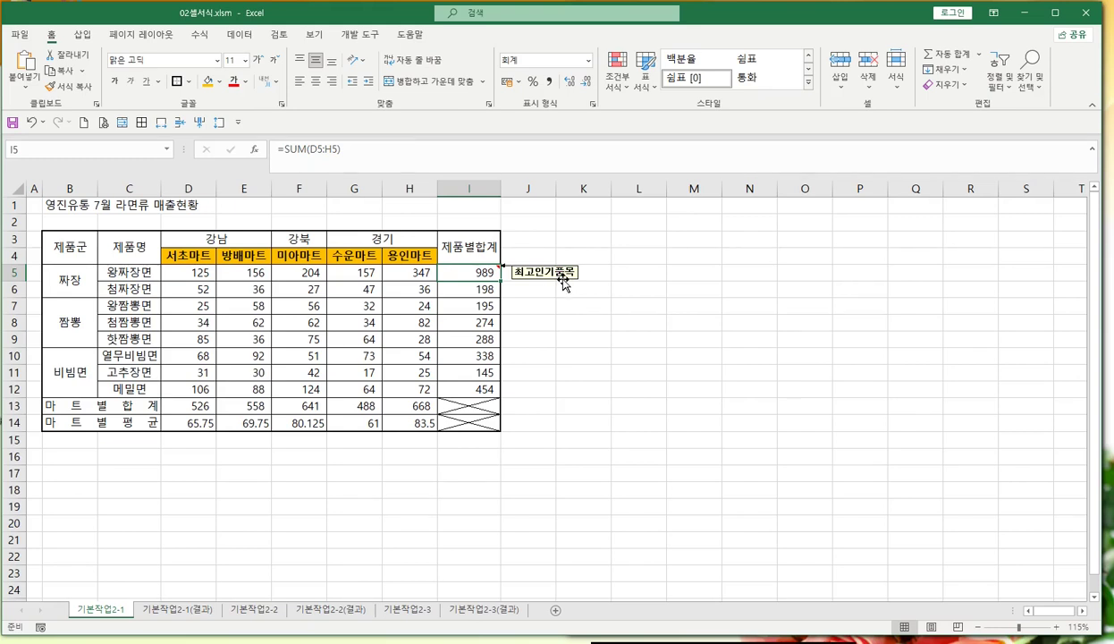
left_click_drag(563, 281, 585, 254)
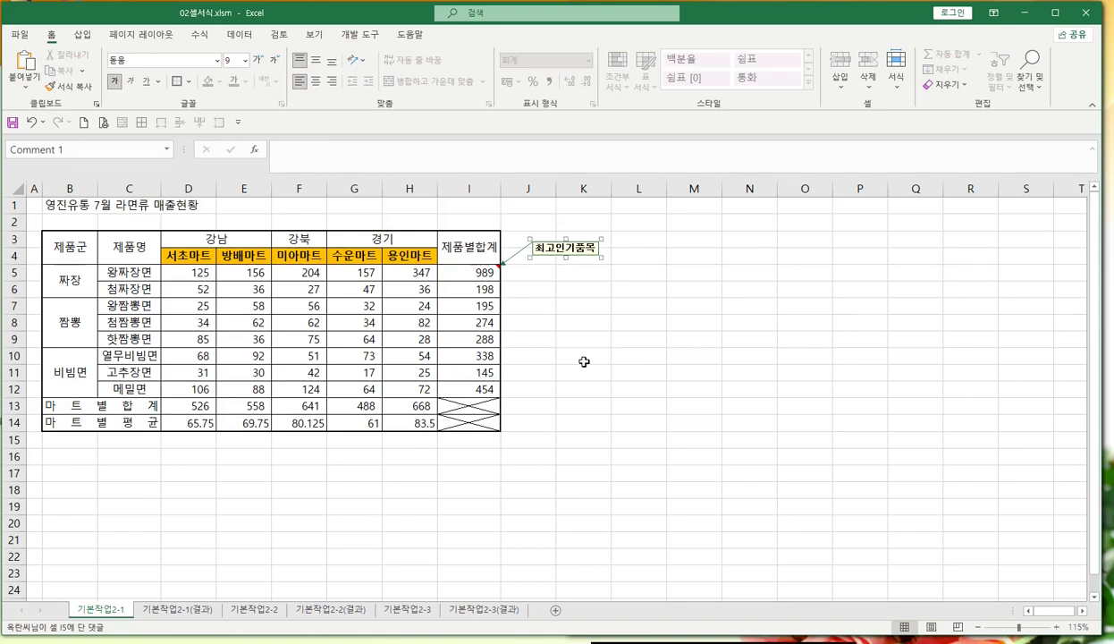
left_click(568, 321)
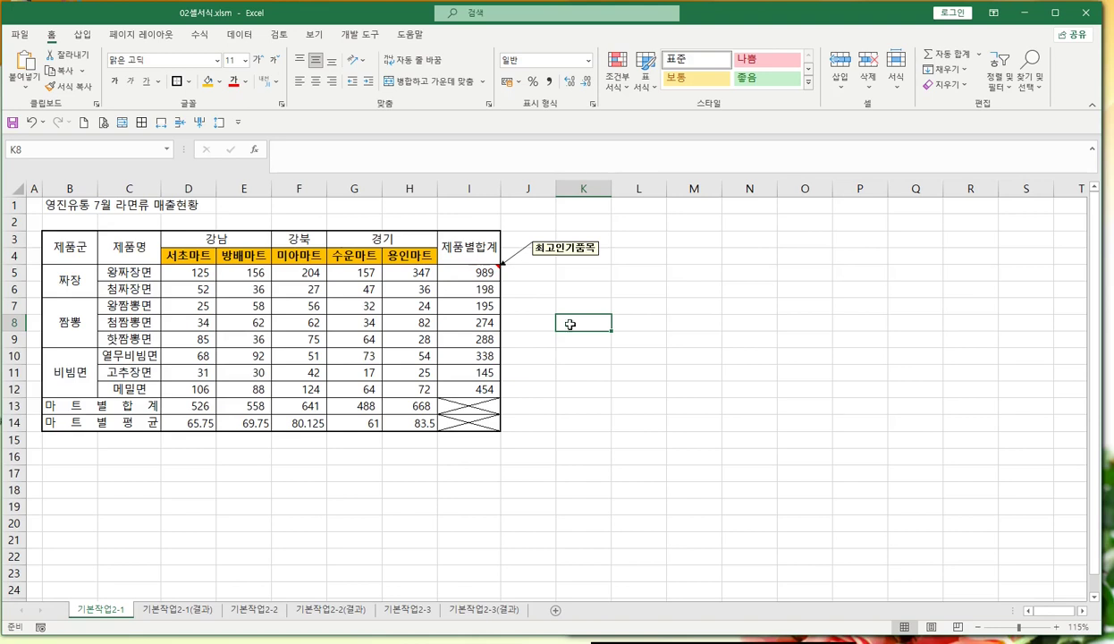
key("Down")
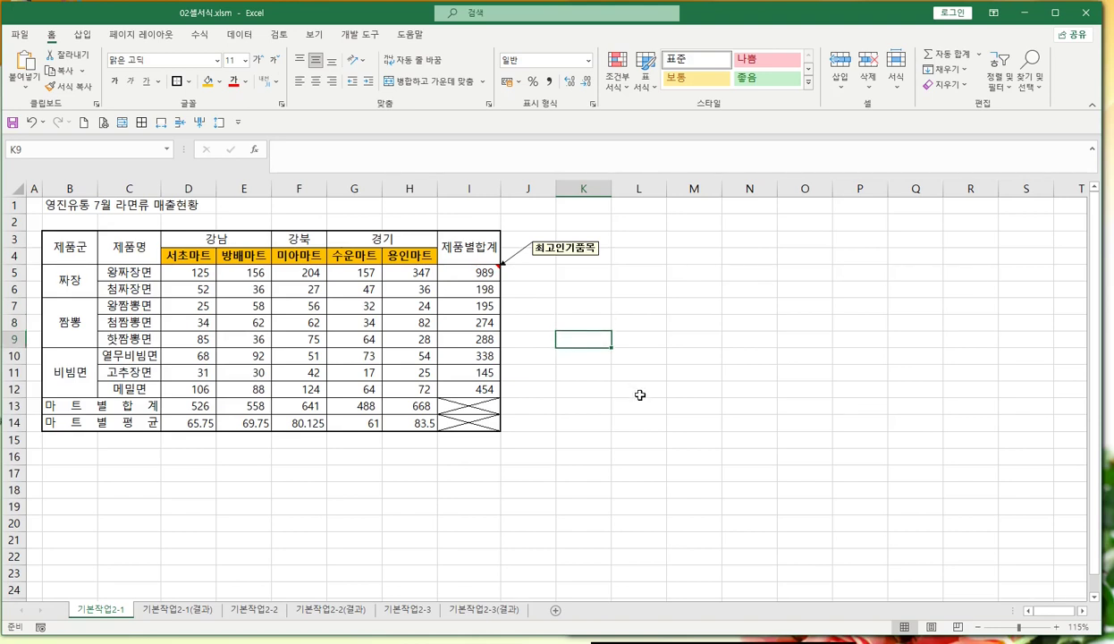
Step: Enter the heading 영역선택 방법 in cell L2 and the item 1. 모든 셀 선택 in L3
left_click(633, 226)
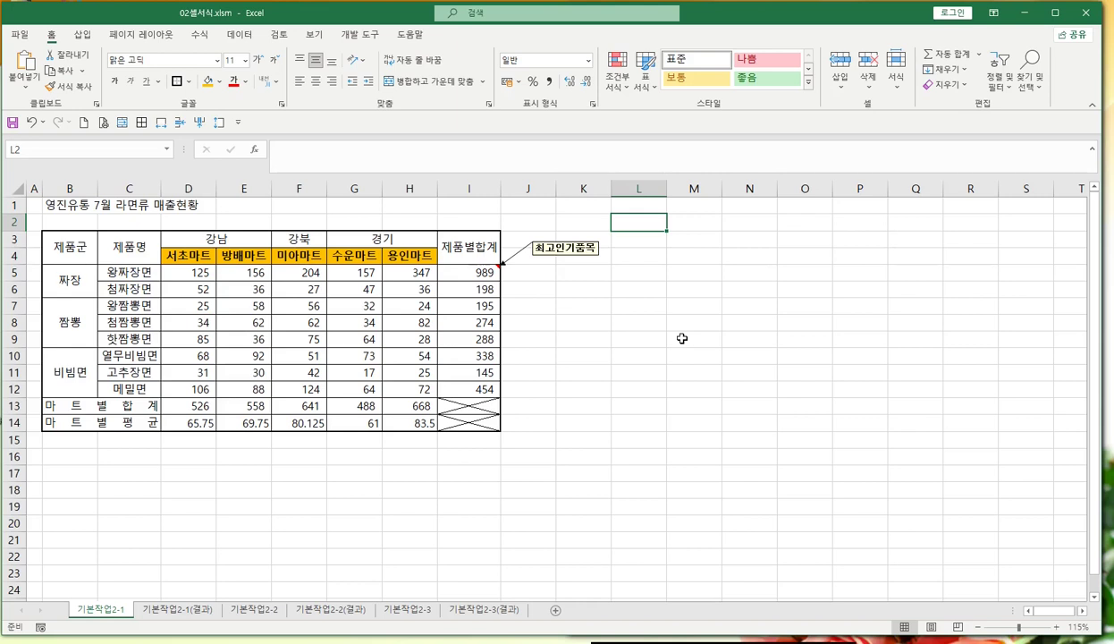
type("영엿")
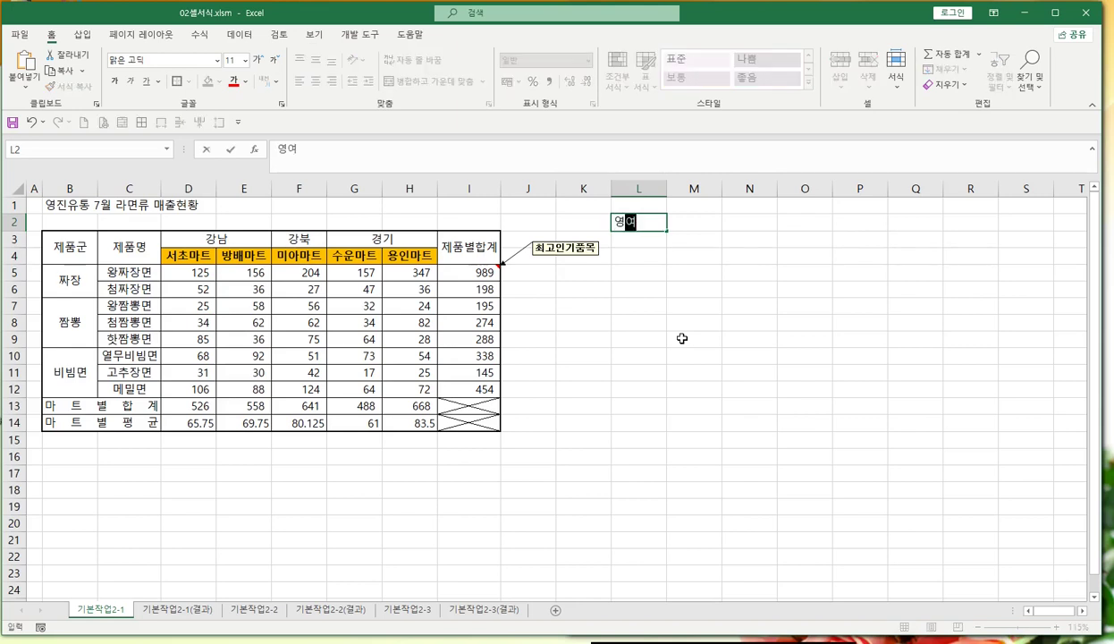
type("역선ㅊ")
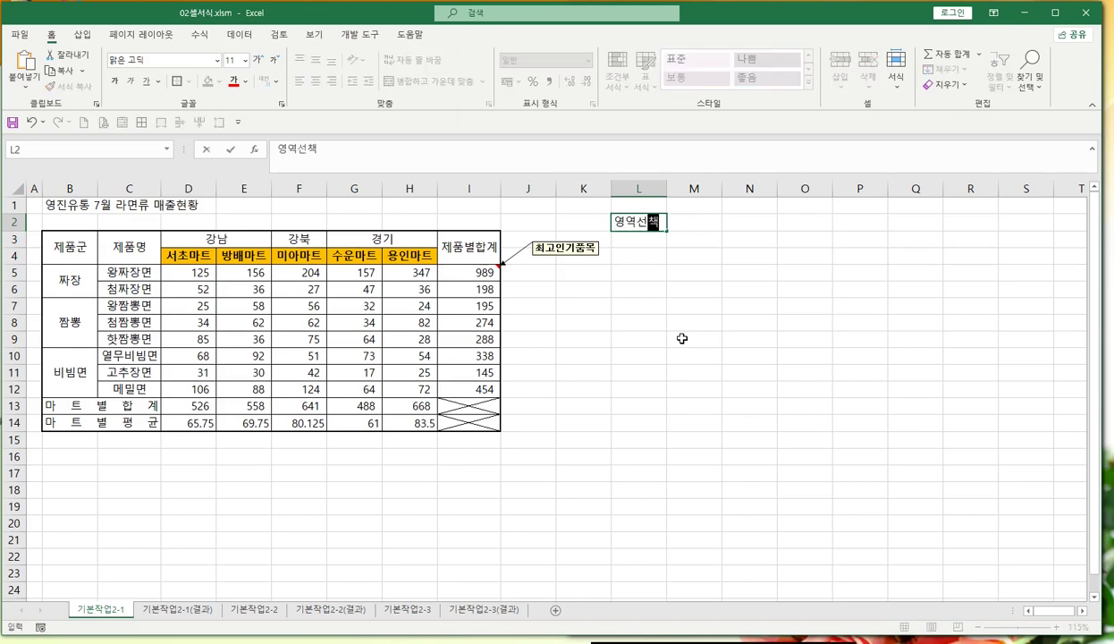
type("택 방법")
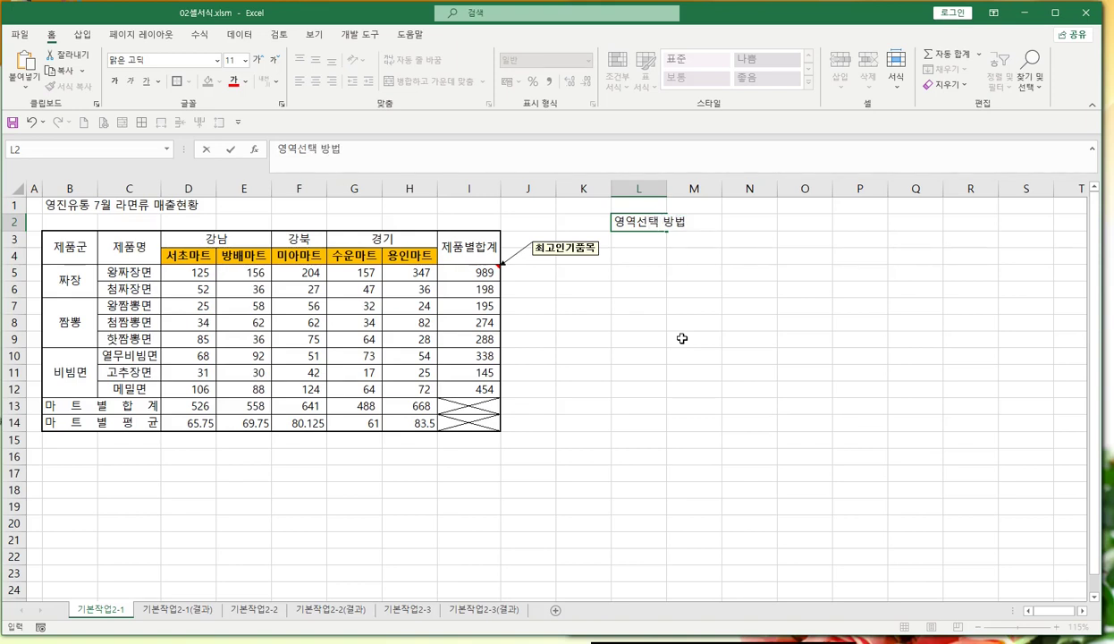
key("Return")
type("1")
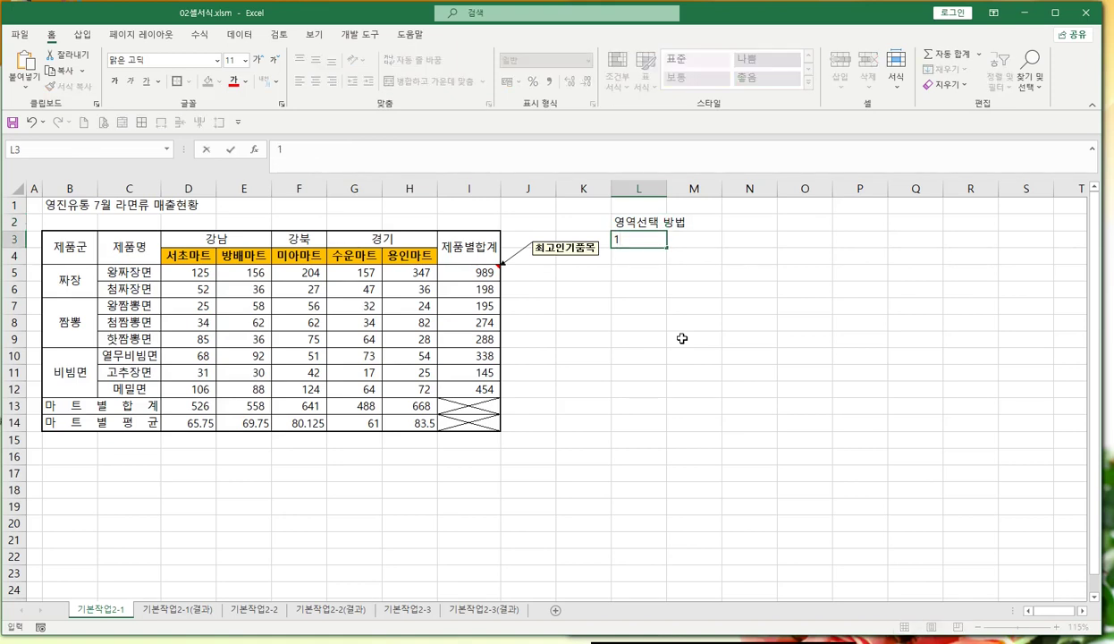
type(". 모드ㄴ 셀")
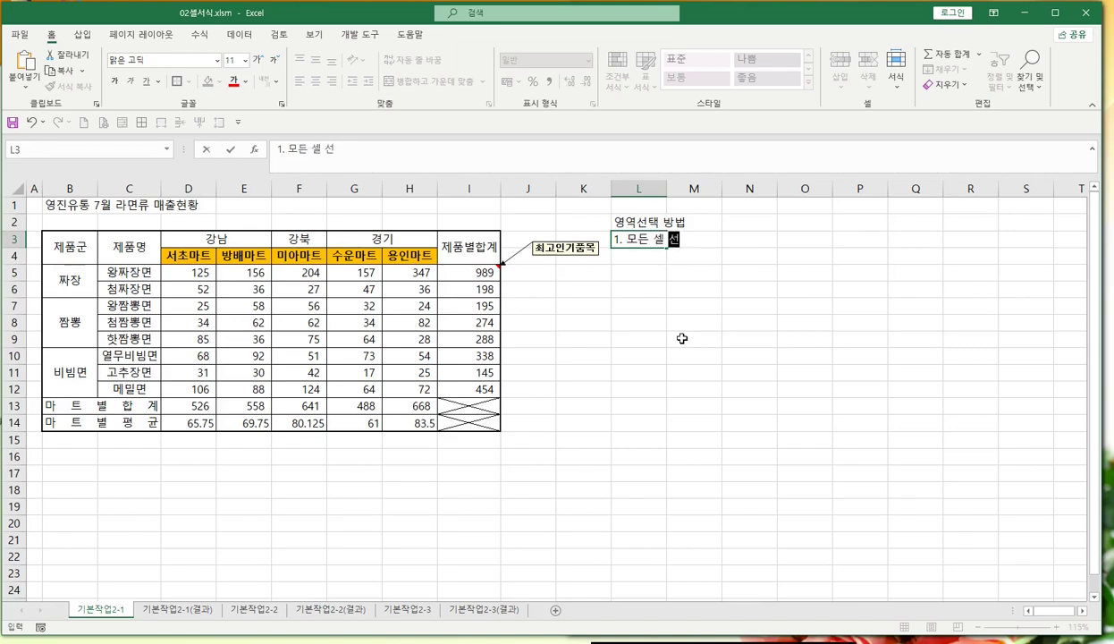
type(" 선택")
key("Return")
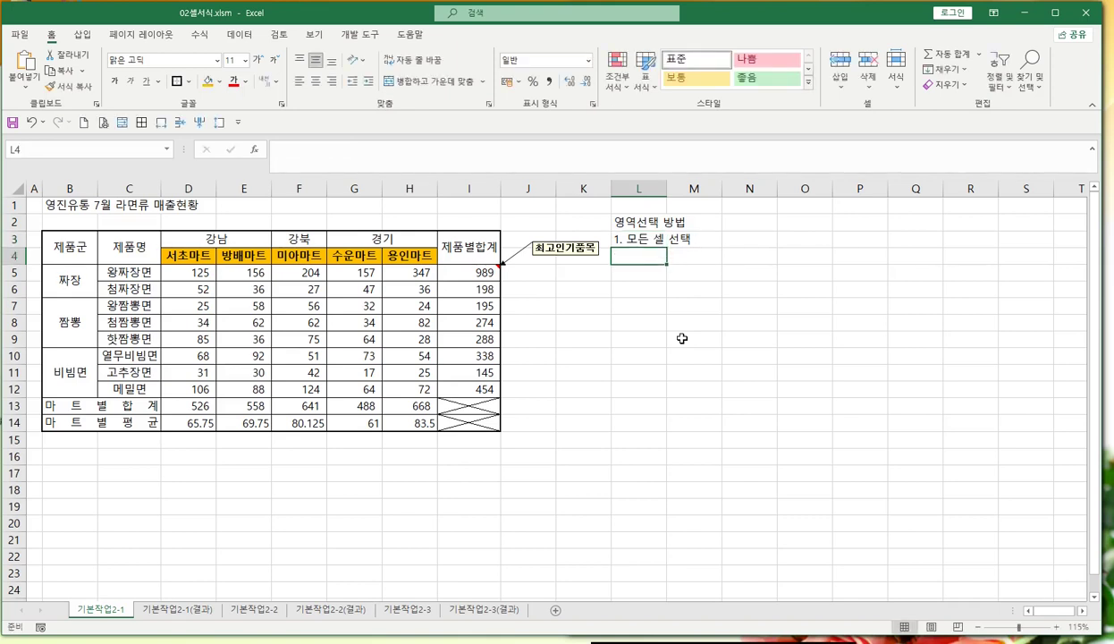
Step: Enter the indented sub-item 1) 데이터가 없는 빈 셀 클릭, Ctrl + A in cell L4
type("1)")
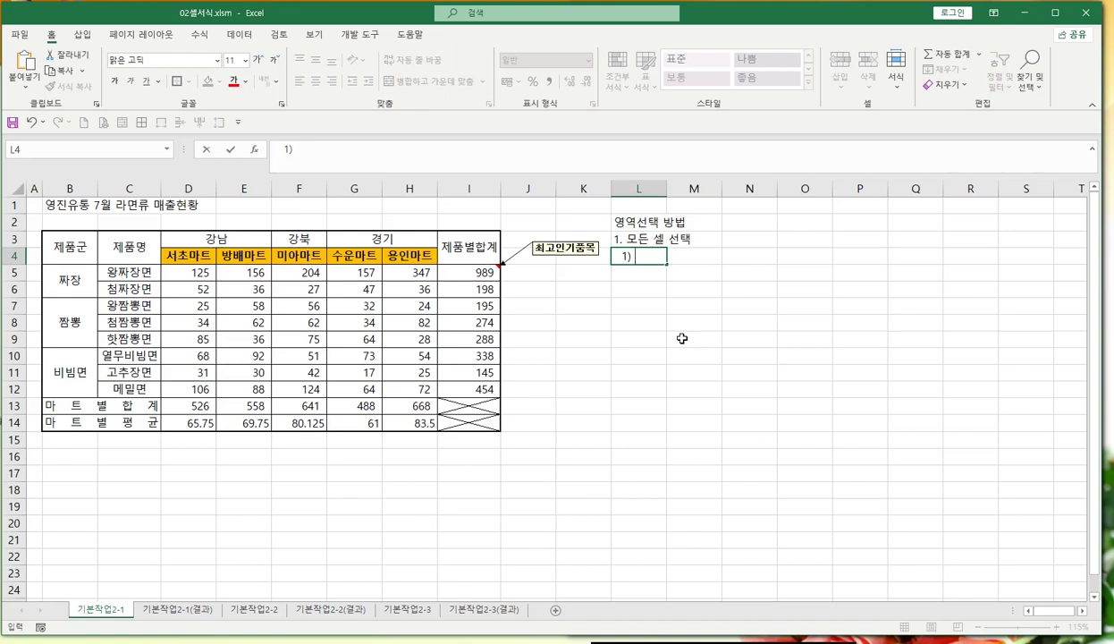
type("데이터가")
type(" 없는 빈 세")
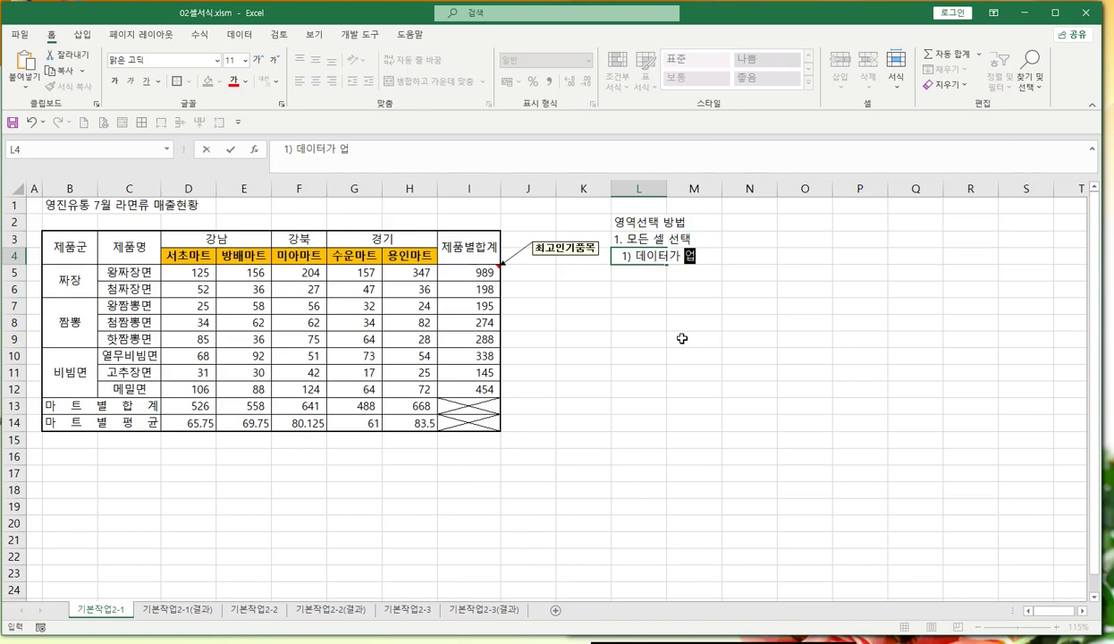
type("ㄹ에서")
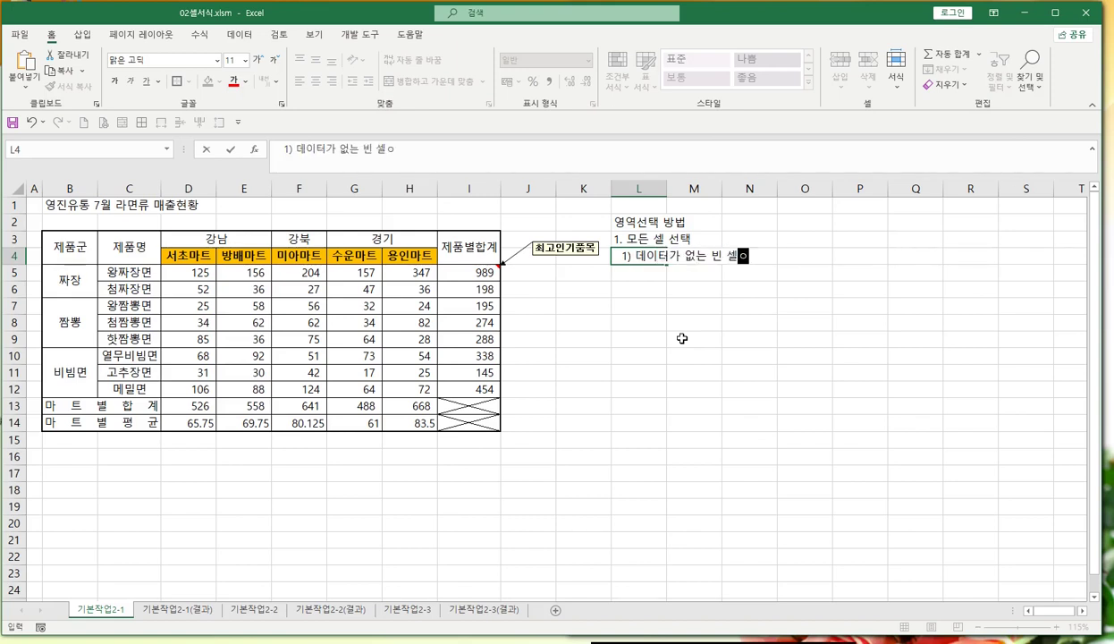
key("BackSpace")
key("BackSpace")
key("BackSpace")
type("클ㅊ")
key("BackSpace")
type("릭, Ctrl + A")
key("Return")
Step: Demonstrate selecting all cells of the sheet starting from the empty cell J17, and release the selection
key("Down")
key("Down")
key("Down")
key("Down")
key("Down")
key("Down")
key("Down")
key("Down")
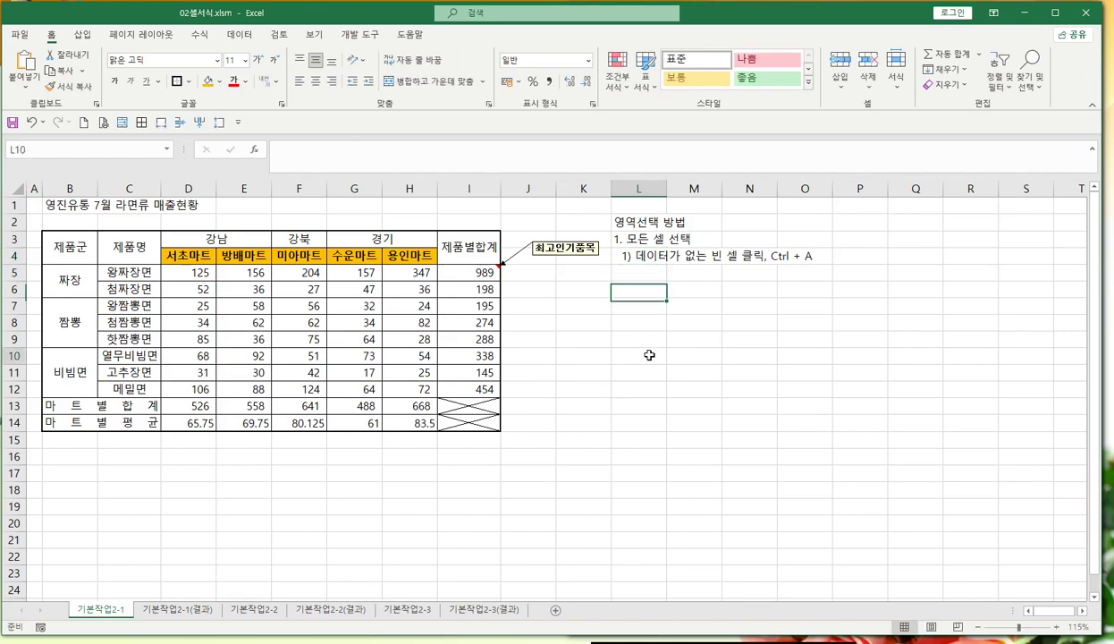
key("Right")
key("Right")
left_click(648, 443)
left_click(517, 470)
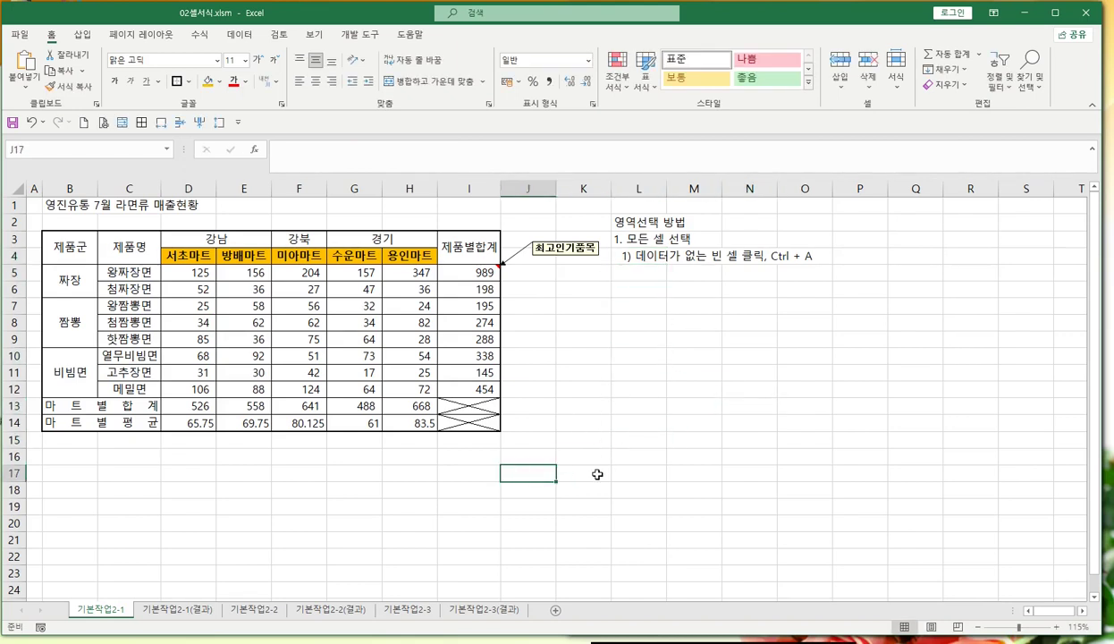
key("ctrl+a")
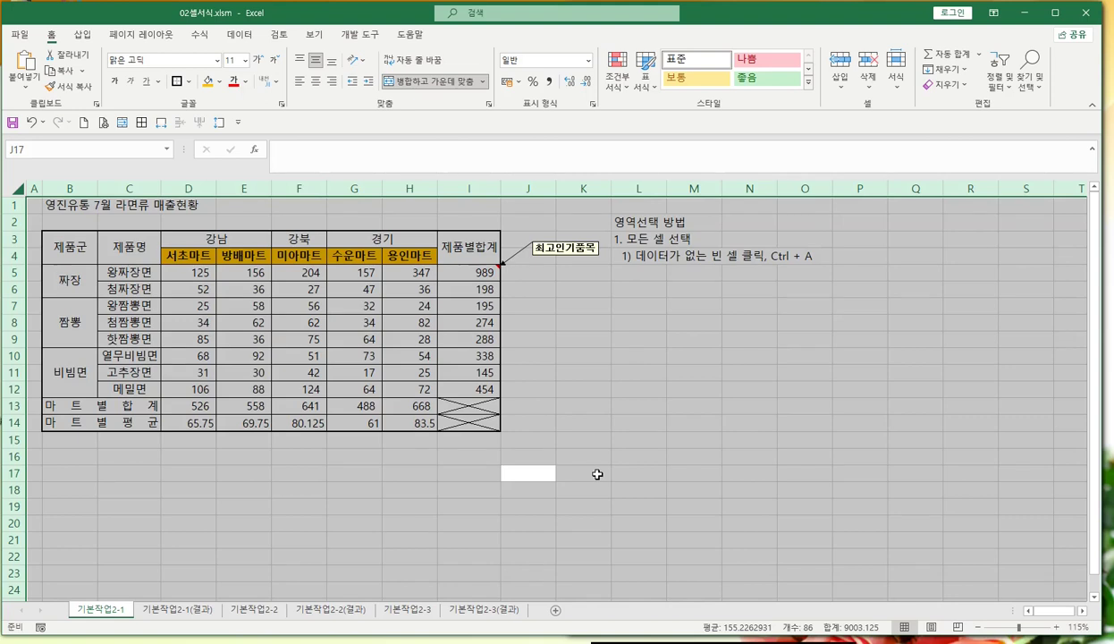
left_click(702, 386)
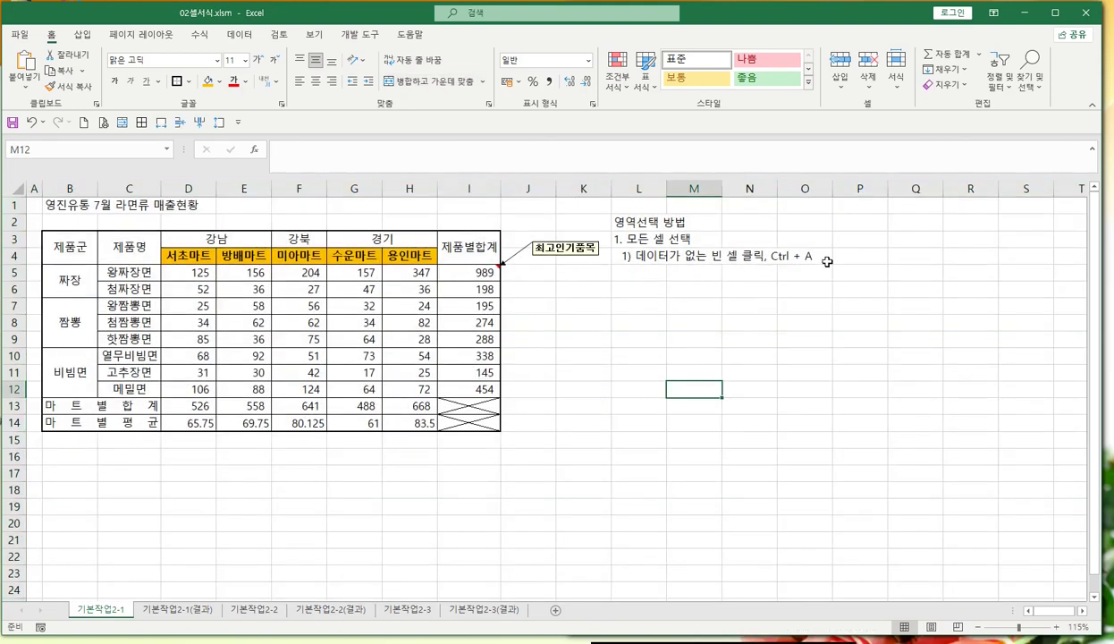
Step: Append ( 데이터가 있는 곳에서 Ctrl + A : 데이터가 있는 부분만 영역선택) to the text in cell L4
left_click(640, 254)
left_click(531, 152)
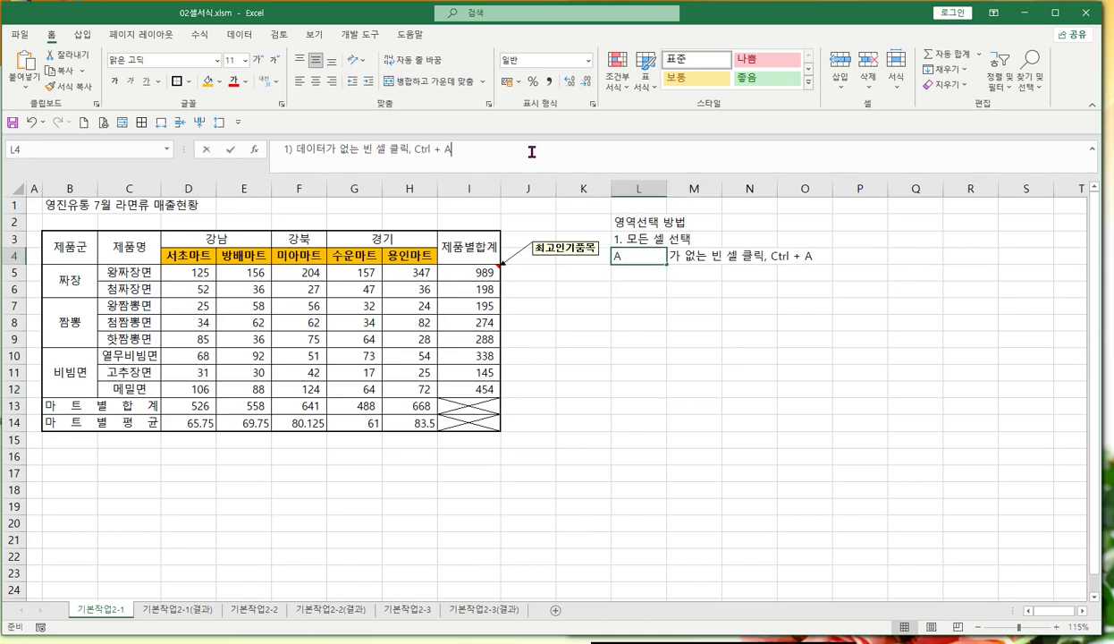
type("( e")
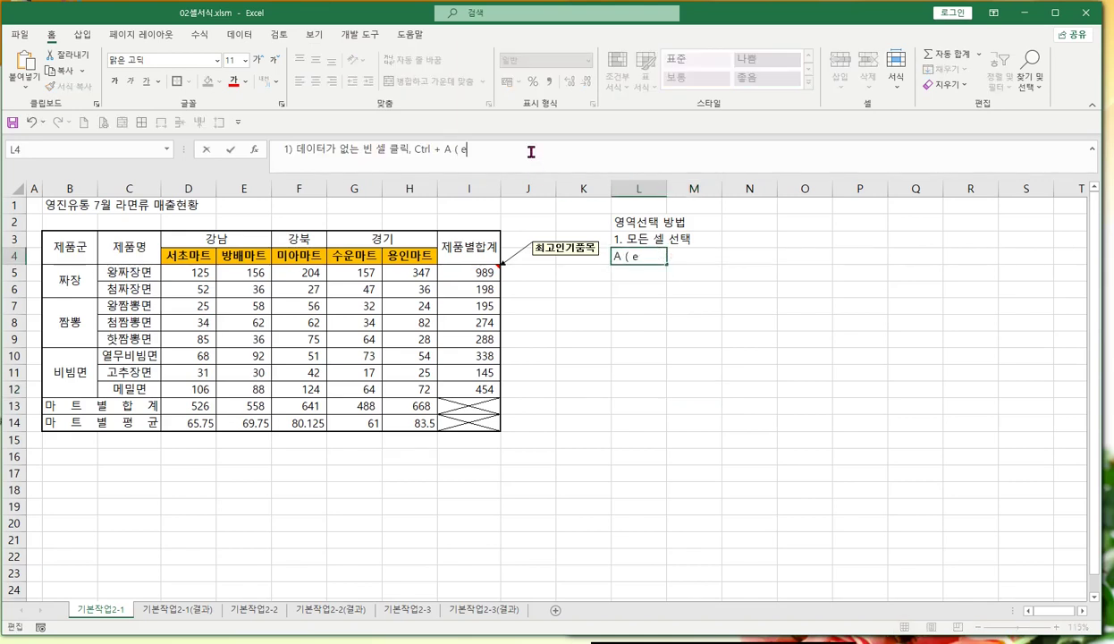
type("pd")
key("BackSpace")
key("BackSpace")
key("BackSpace")
type("데이터가 있는 곳에서")
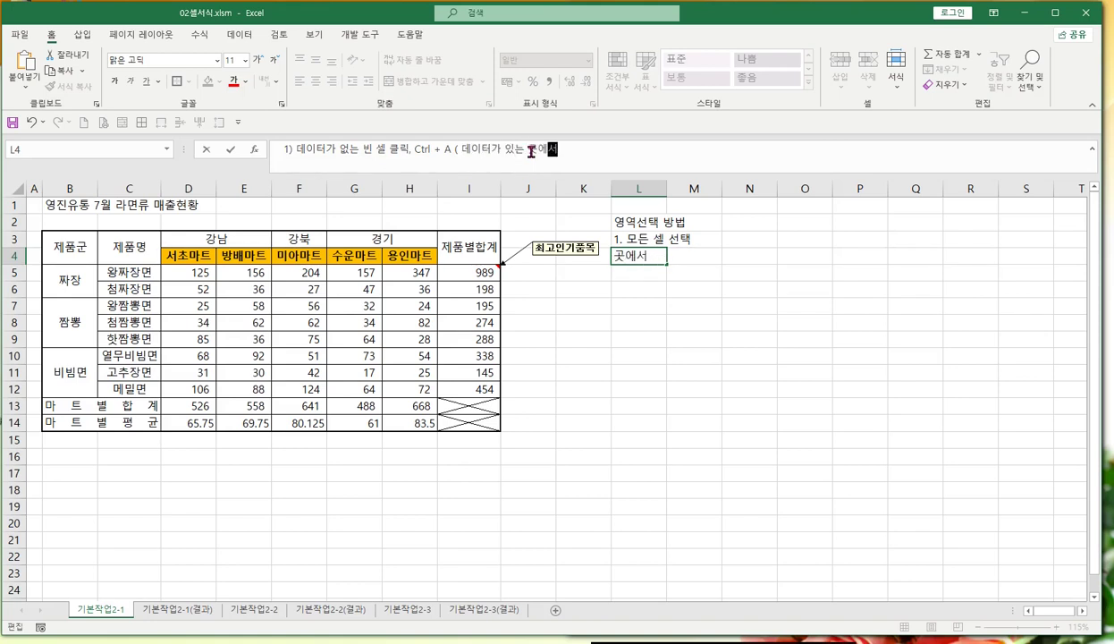
type(" Ctrl + A")
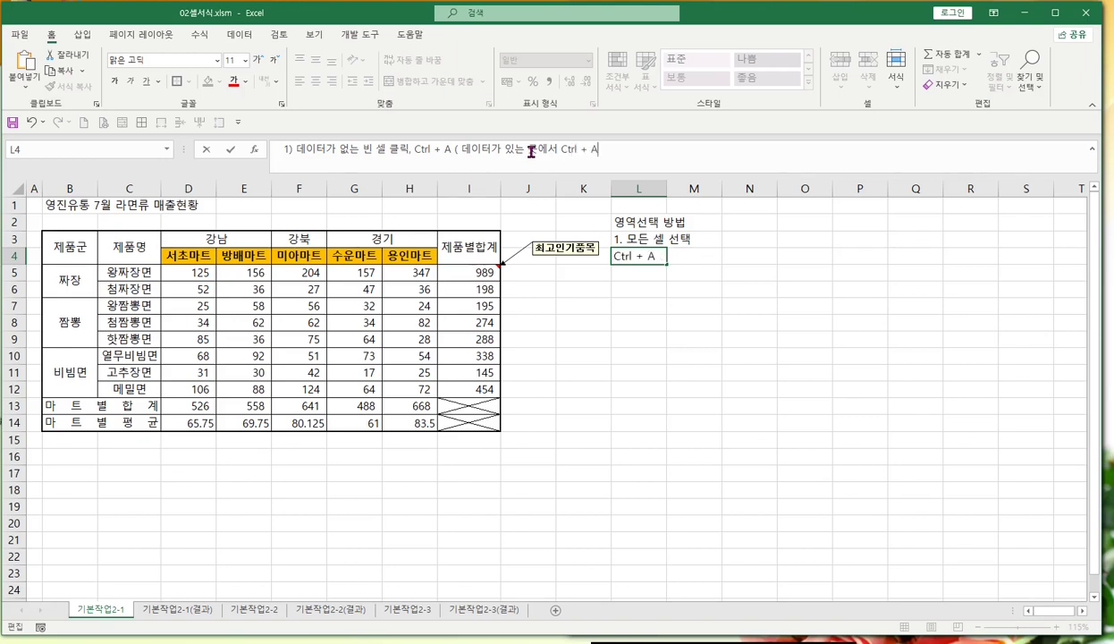
type(" :")
type("빈칸")
key("BackSpace")
key("BackSpace")
type("데이터")
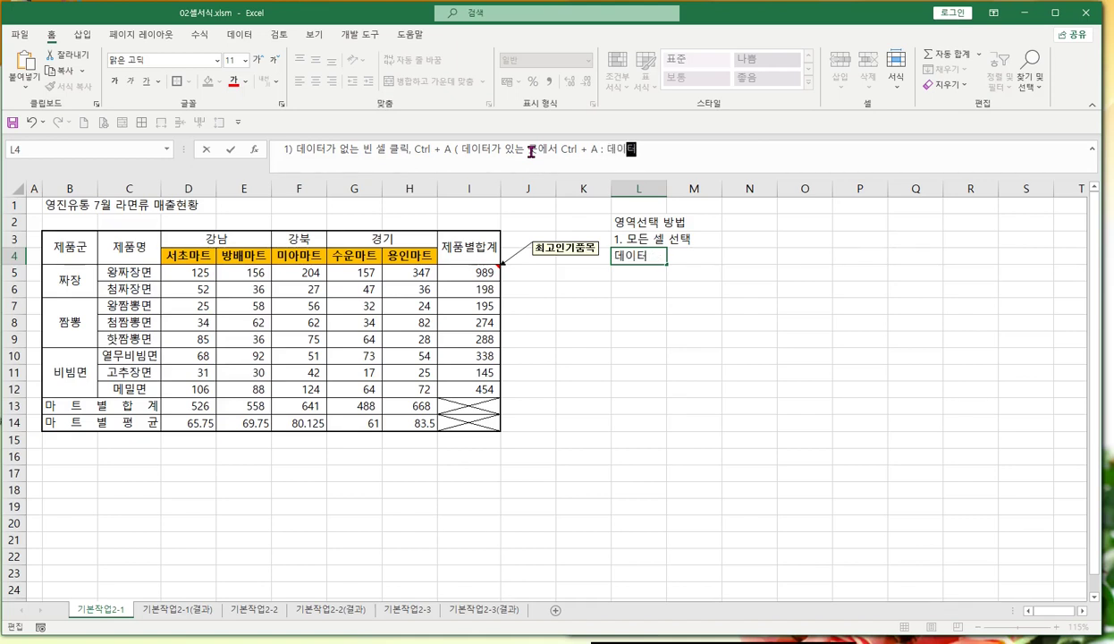
type("가 이있는")
key("BackSpace")
key("BackSpace")
type("있는 부분만")
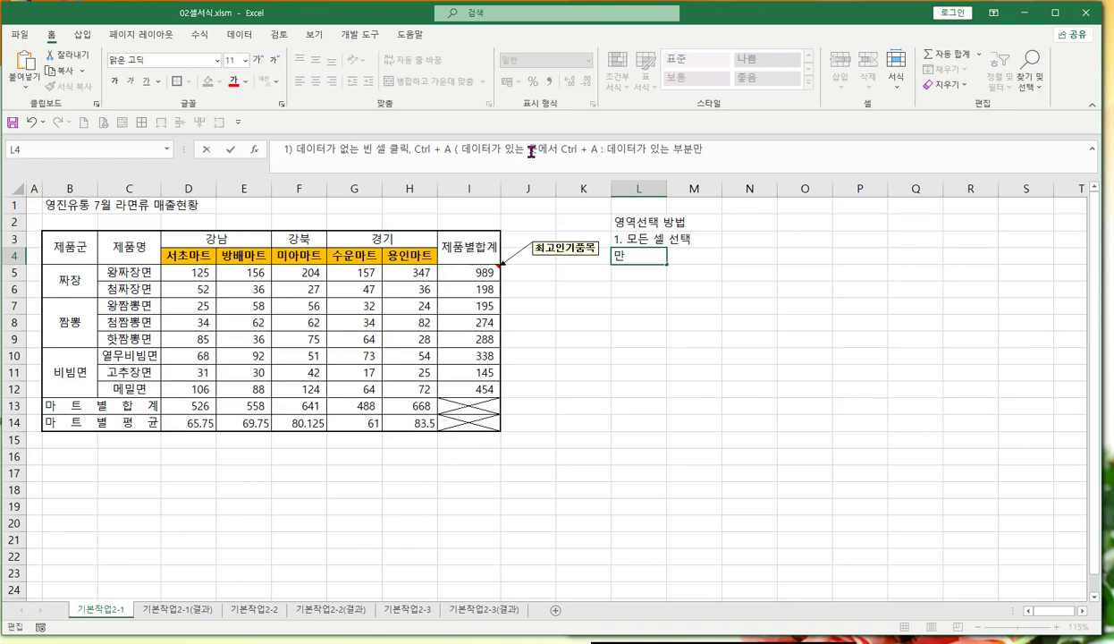
type(" 영역선택")
key("Return")
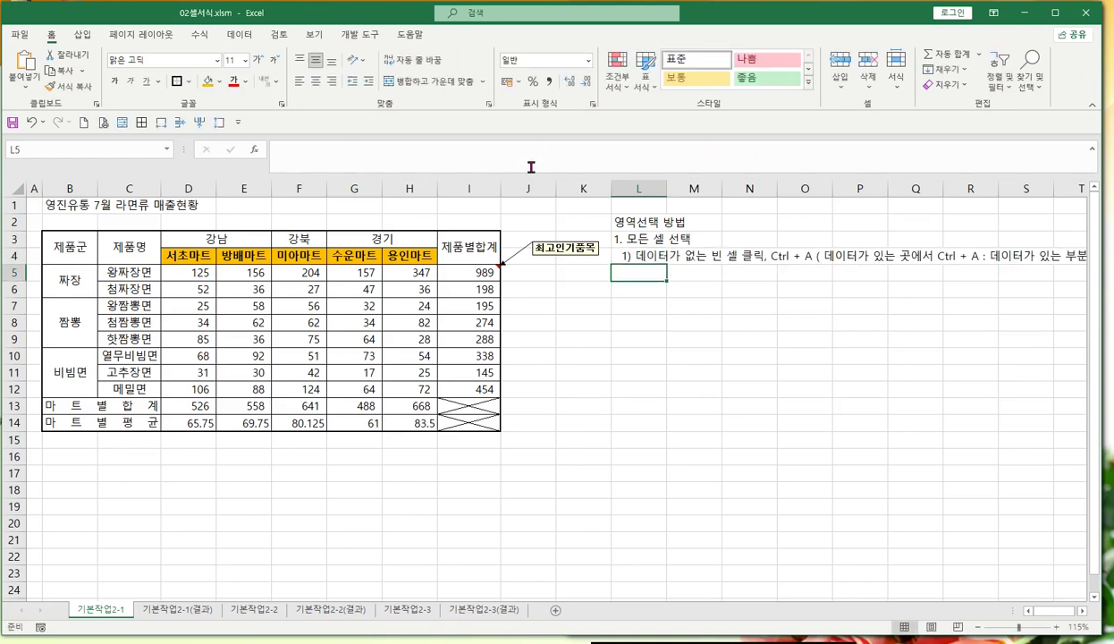
Step: Narrow column K and move the I5 note's box up to row 2 beside the table, clear of the column L text
mouse_move(607, 186)
left_mouse_down()
mouse_move(576, 185)
mouse_move(586, 186)
left_mouse_up()
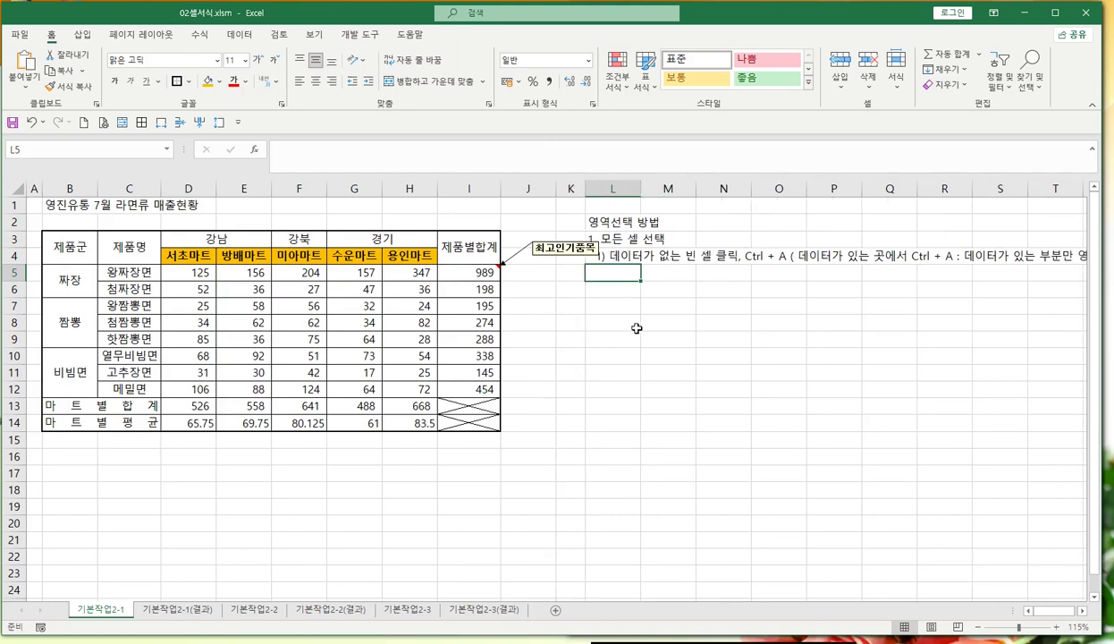
left_click(556, 256)
left_click_drag(556, 256, 529, 227)
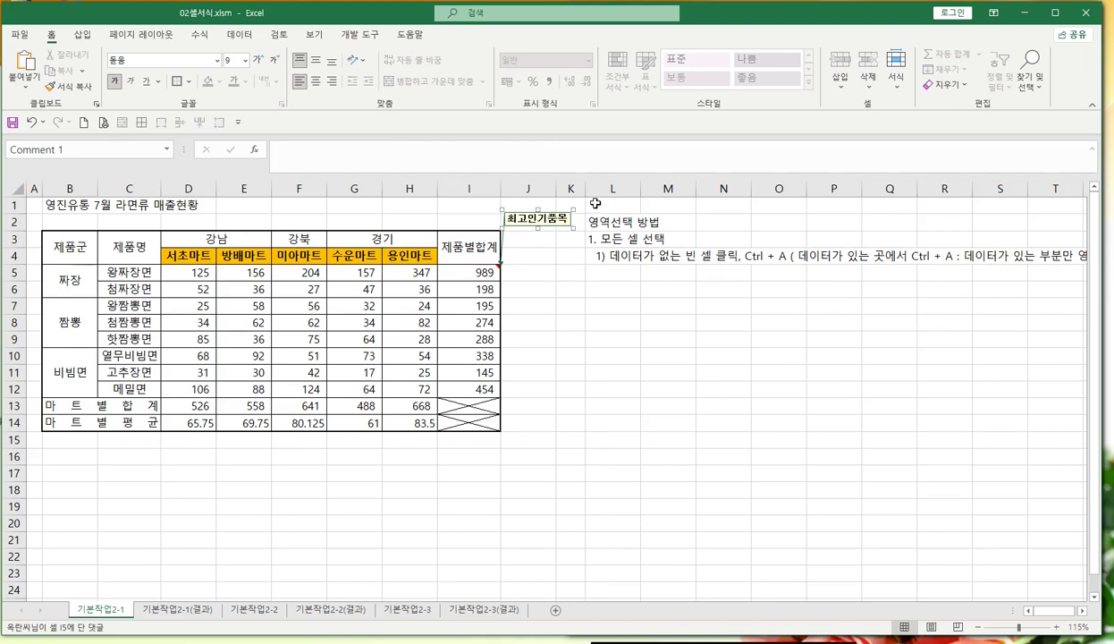
left_click_drag(588, 188, 577, 189)
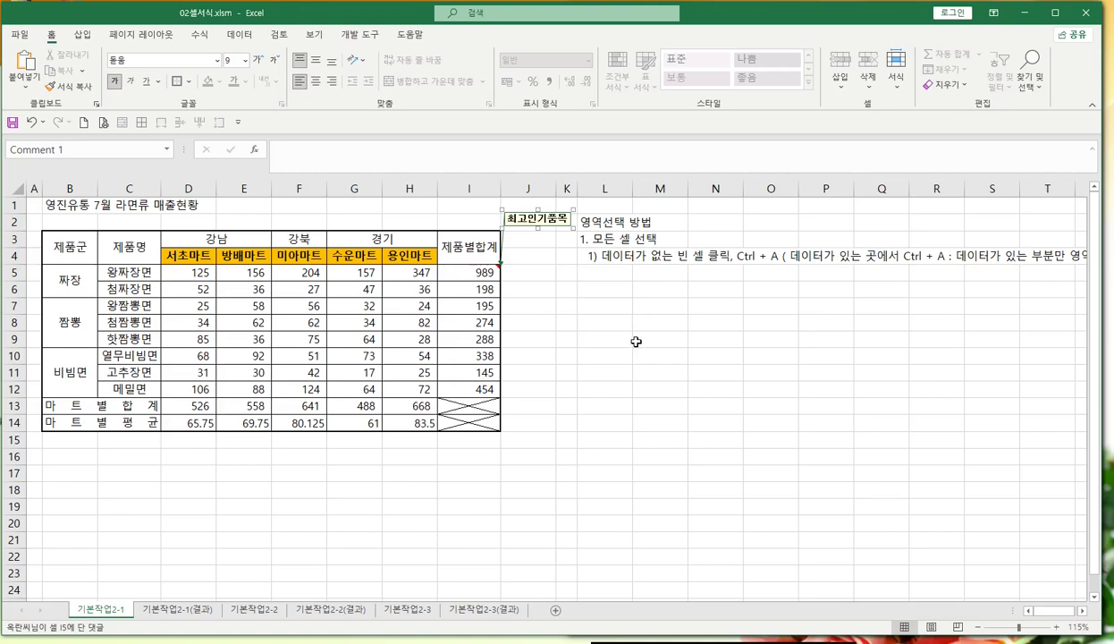
Step: Demonstrate selecting only the table's data region starting from cell E8, and release the selection
key("ctrl")
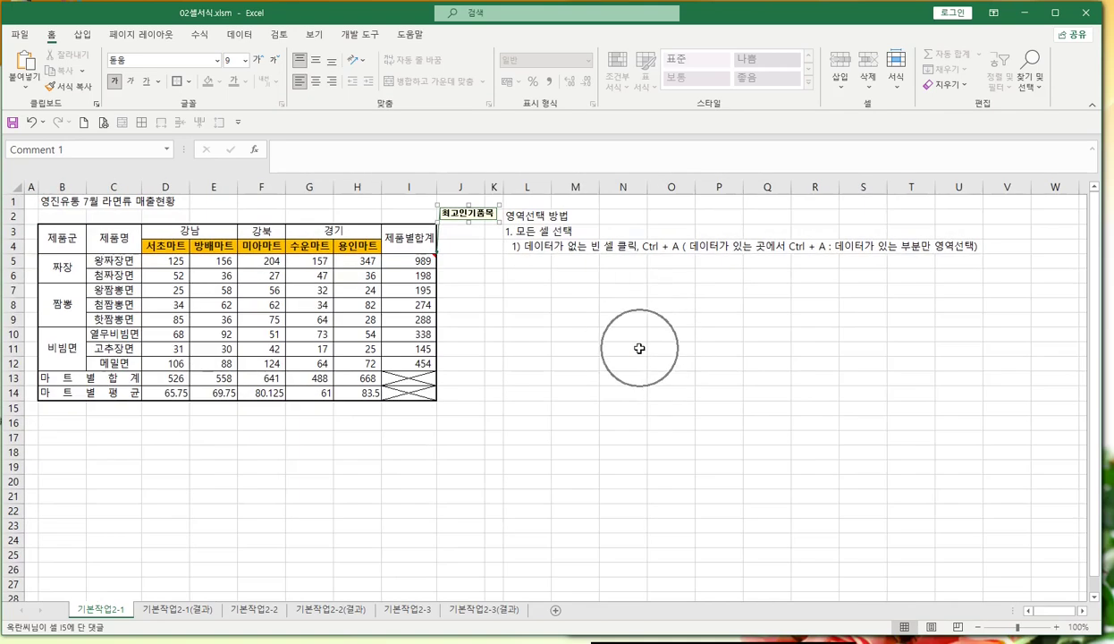
left_click(977, 626)
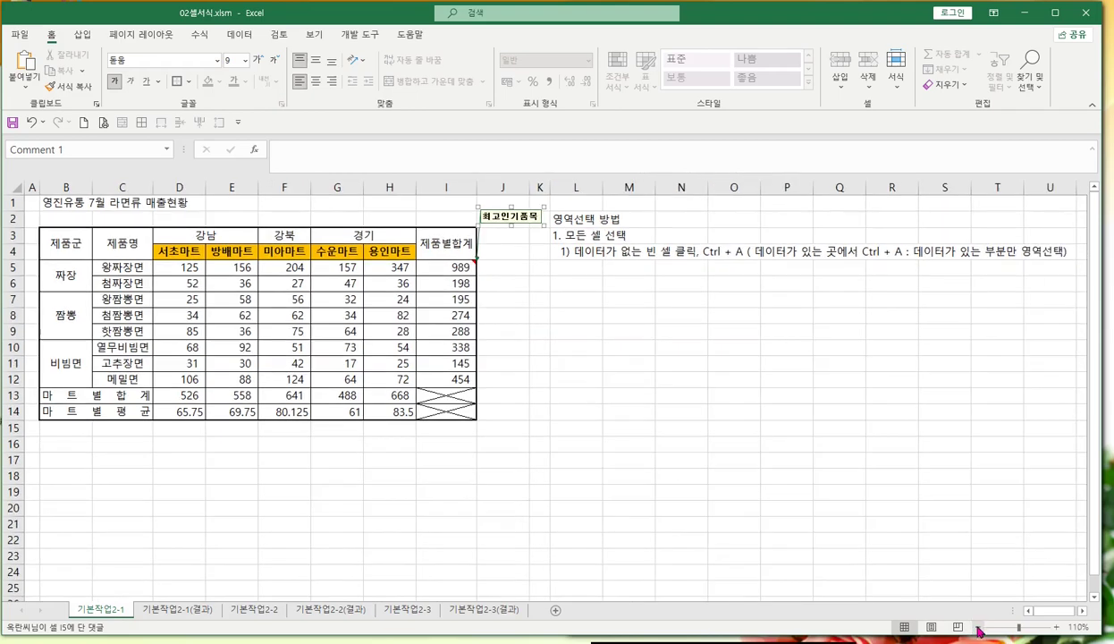
left_click(581, 314)
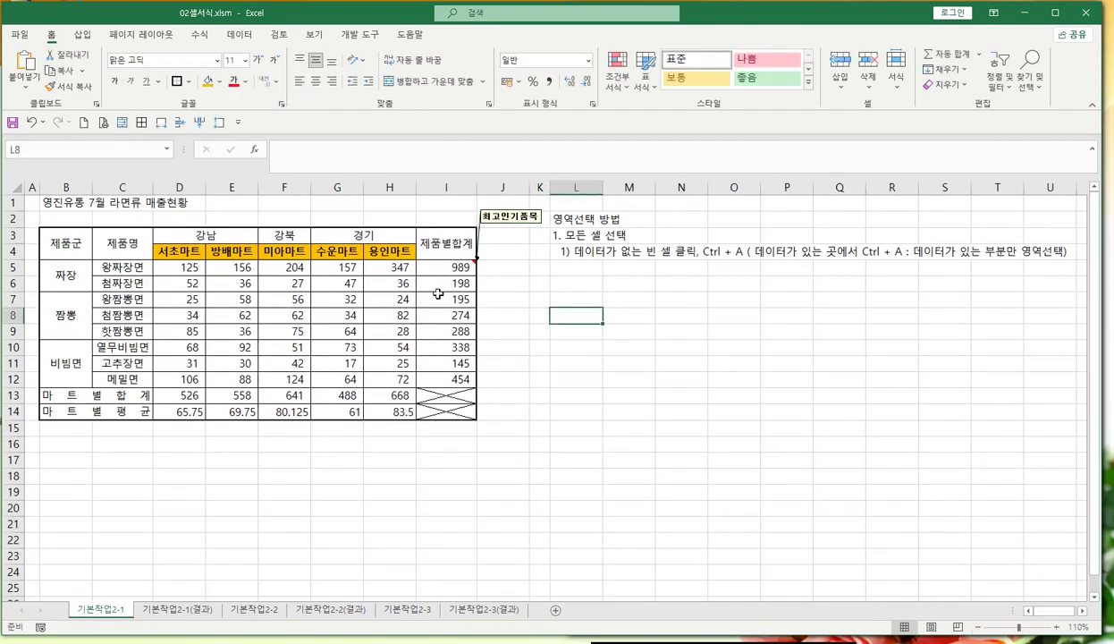
left_click(214, 316)
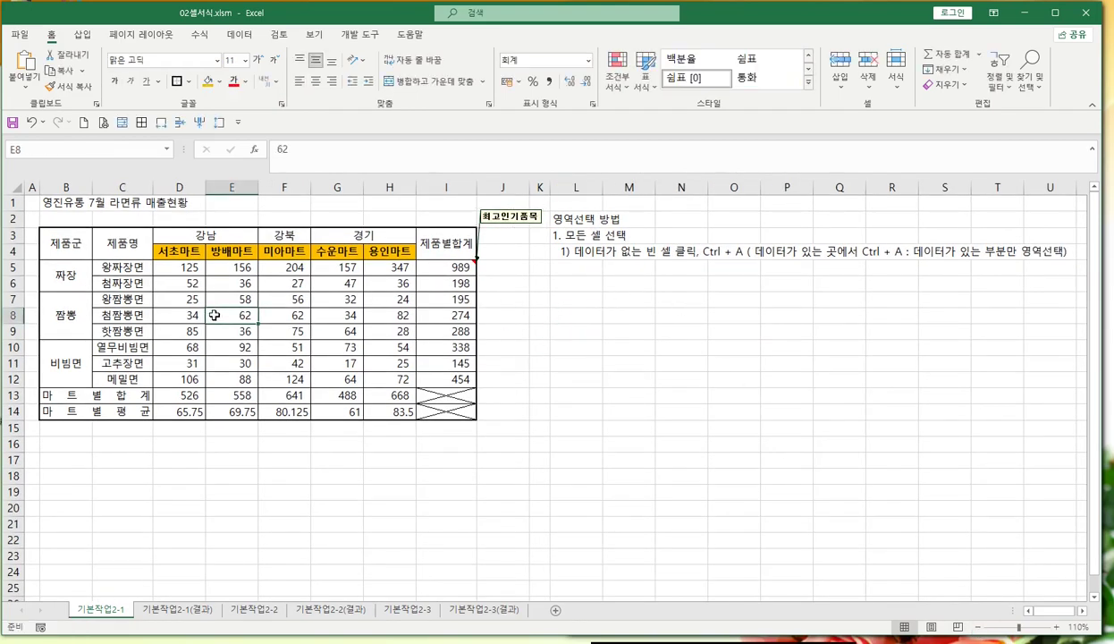
key("ctrl+a")
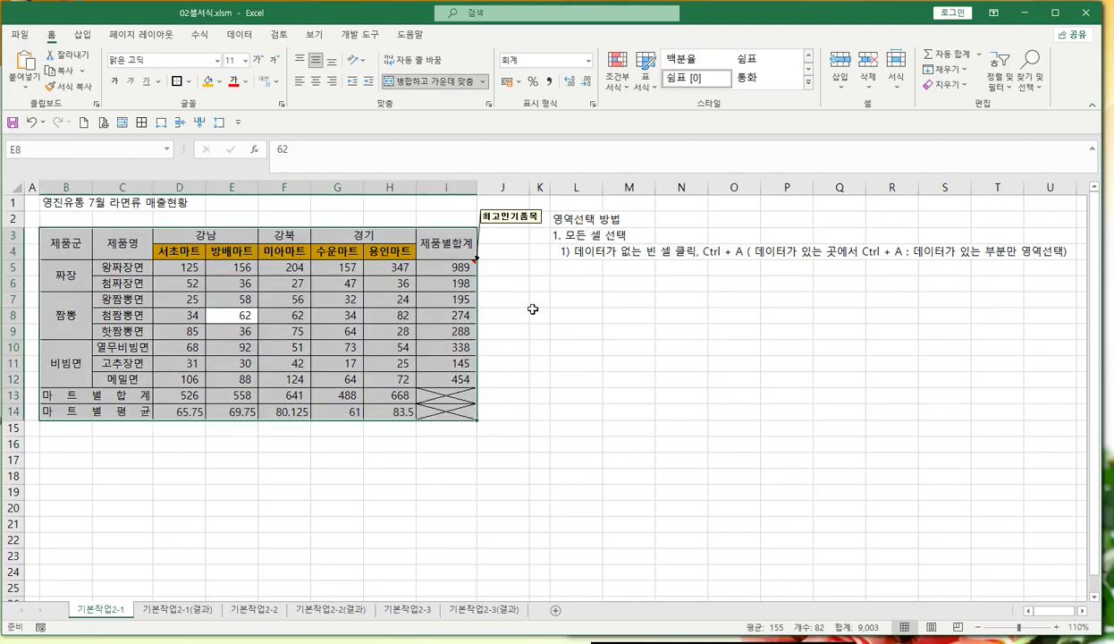
left_click(618, 381)
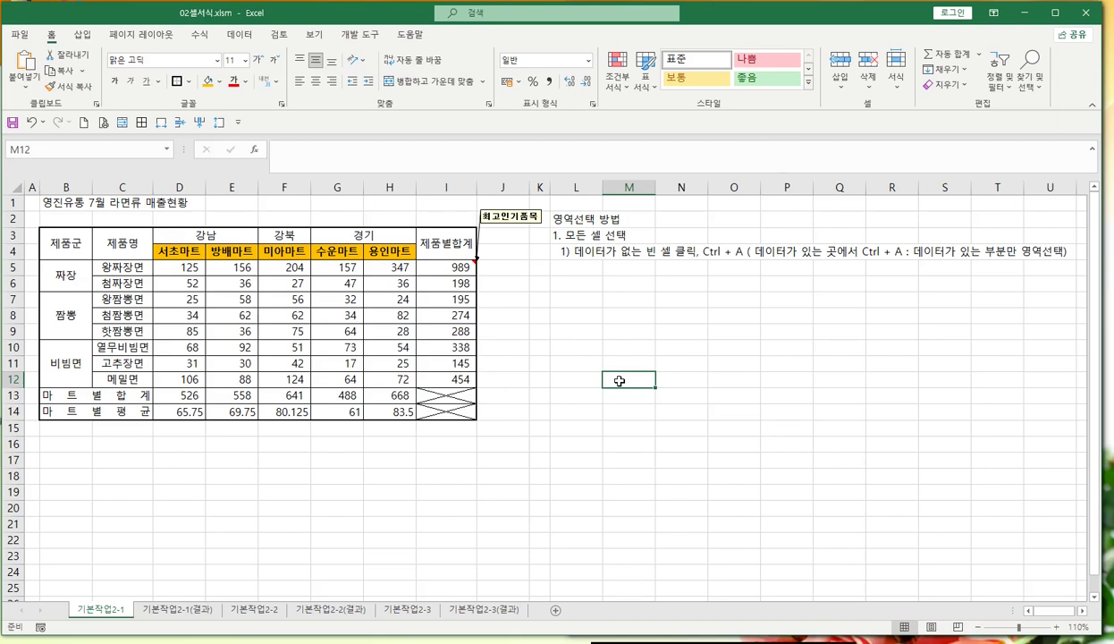
Step: Demonstrate selecting all cells of the sheet starting from the empty cell M12, and release the selection
key("ctrl+a")
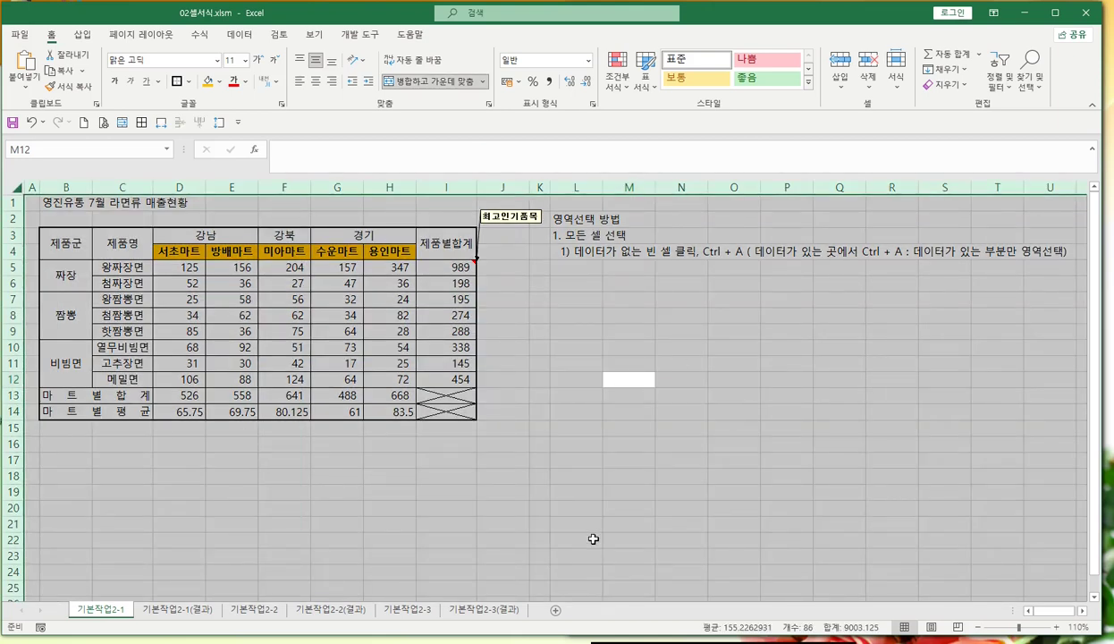
left_click(576, 282)
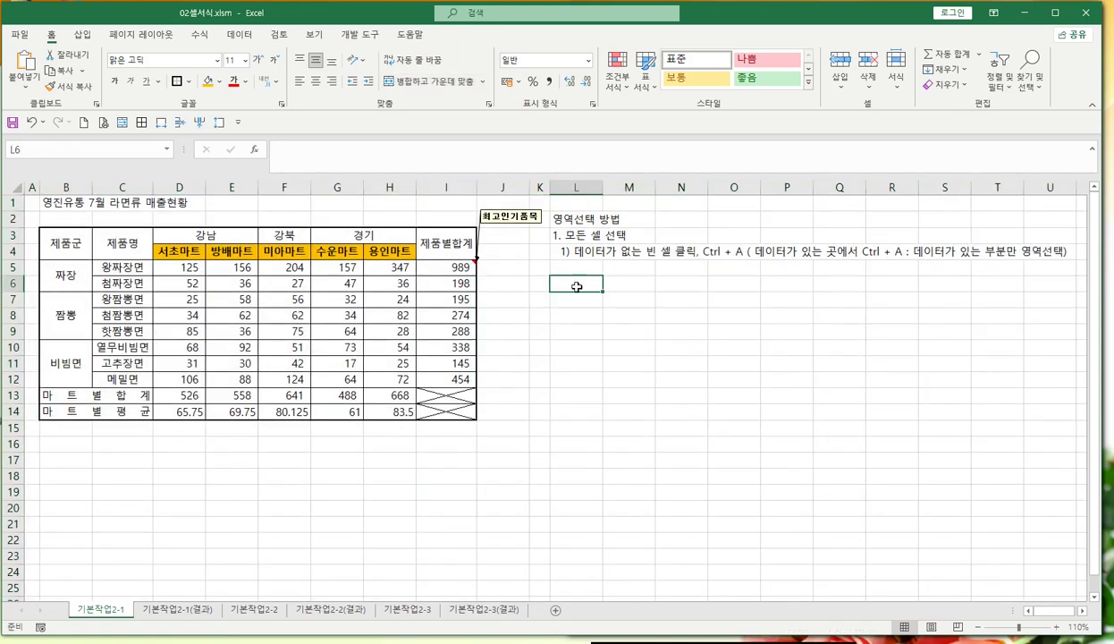
Step: Enter the indented line "2) 행머리글 1 위쪽에 직각삼각형 누르면" in cell L5
left_click(577, 268)
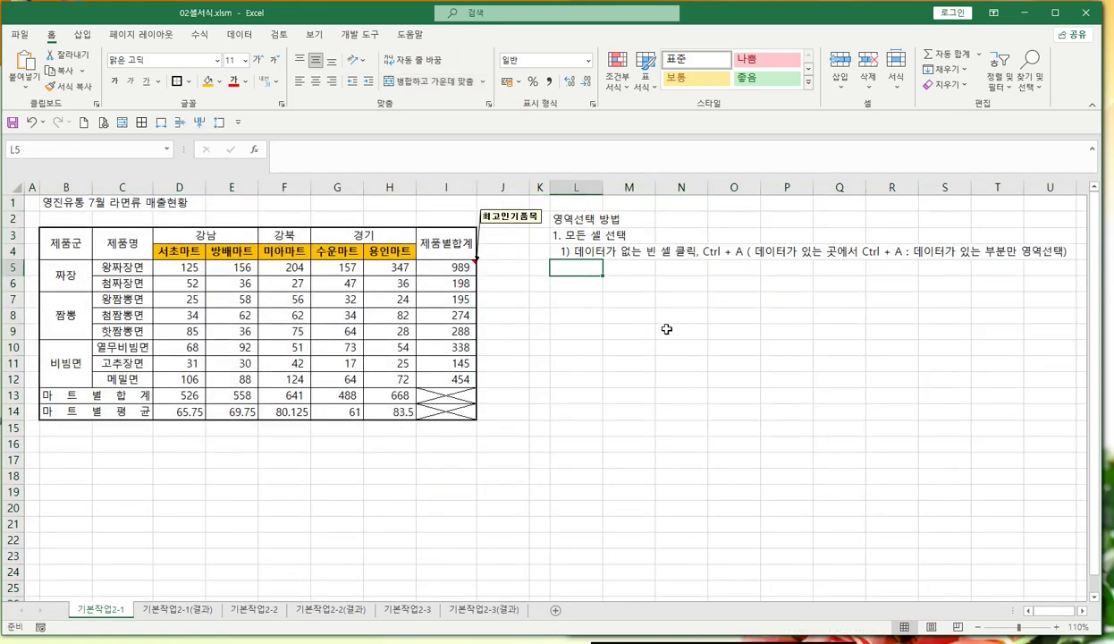
type("2")
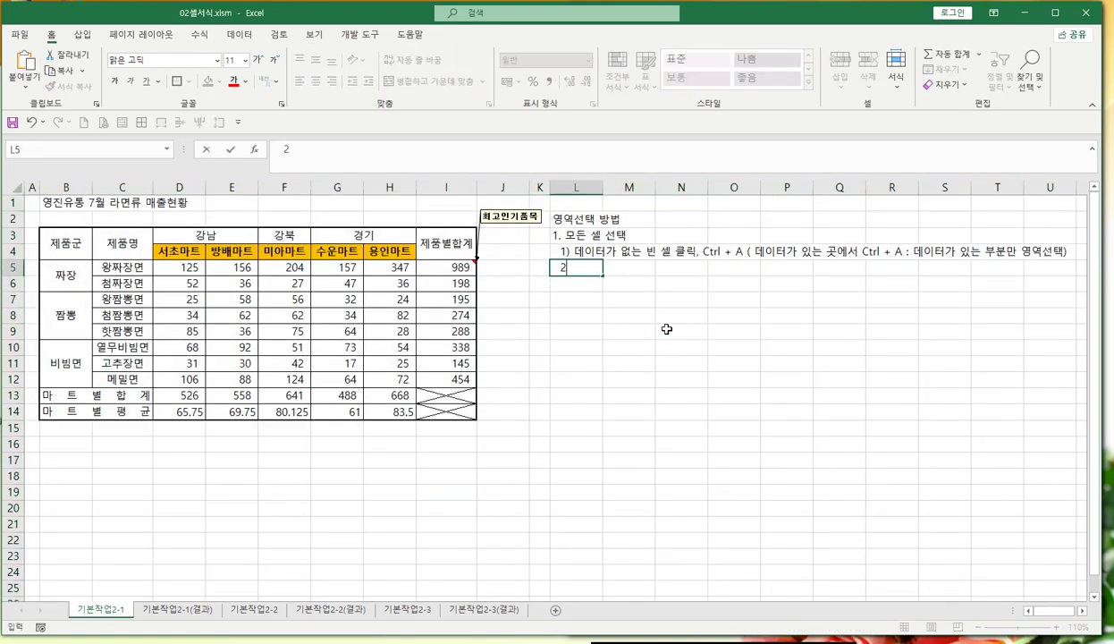
type(")")
type("행")
key("BackSpace")
type("행머리글")
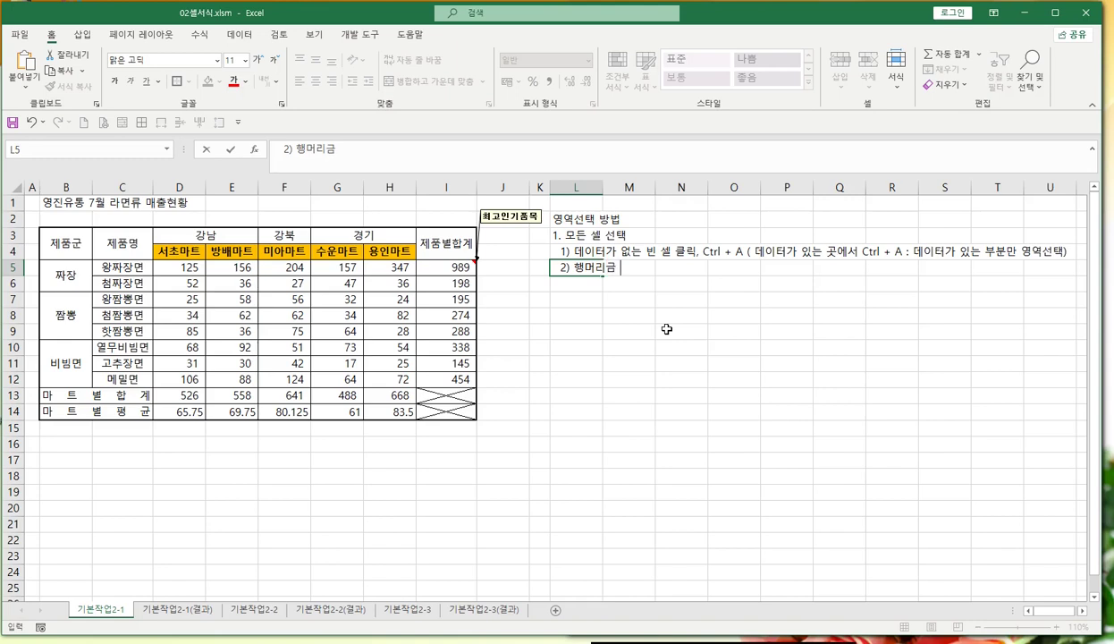
key("BackSpace")
type("ㄹ ")
type("1 위트")
key("BackSpace")
type("쪽에 직각삼")
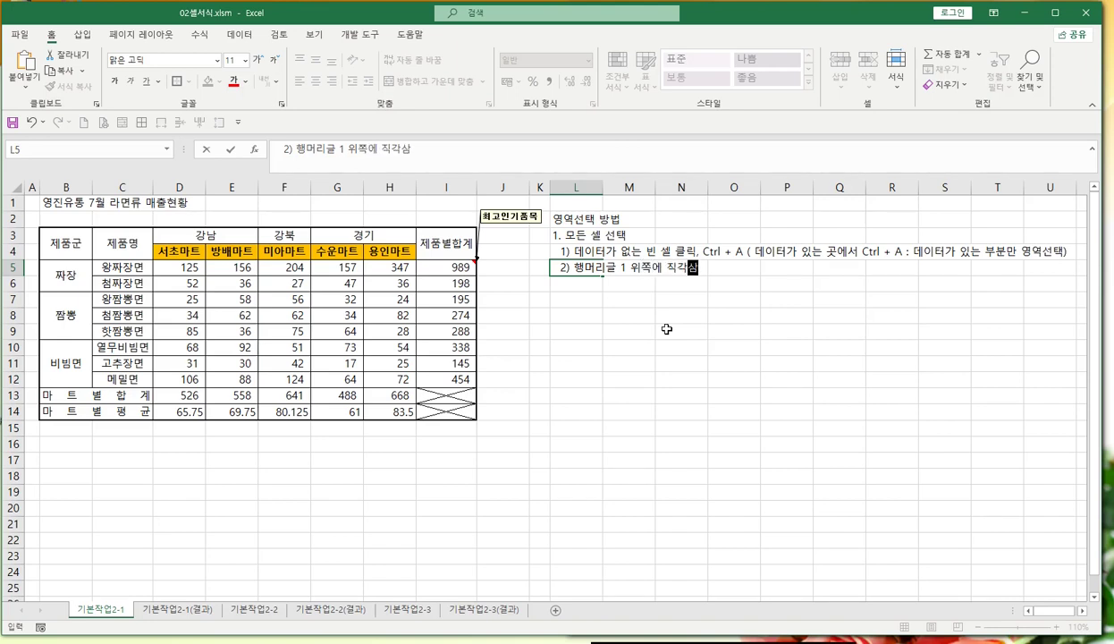
type("각혀ㅇ 누르")
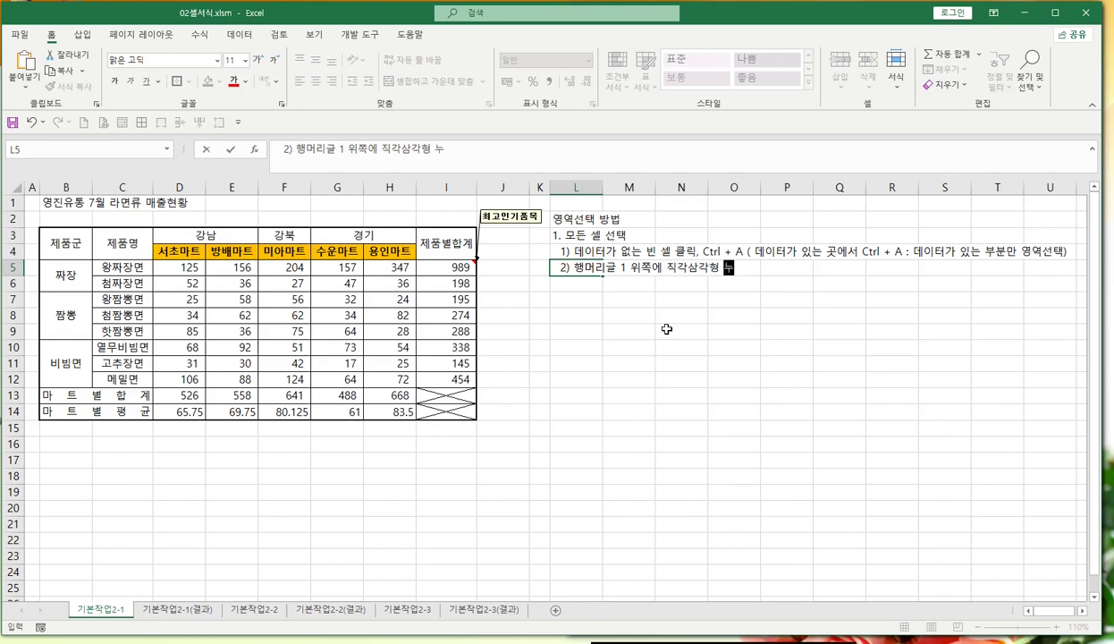
type("면")
key("Return")
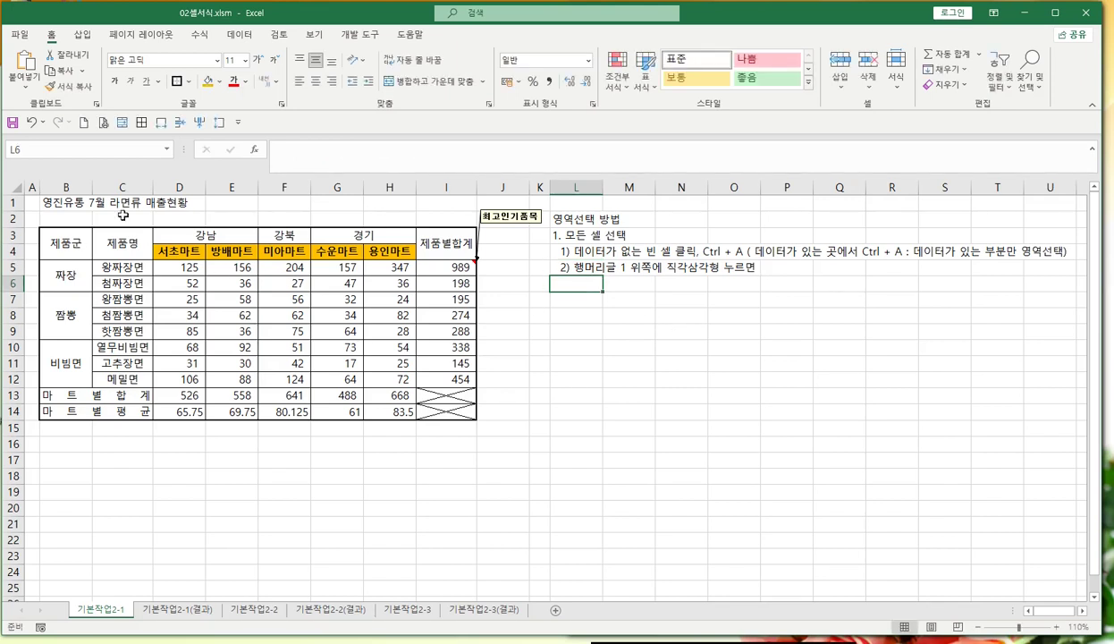
Step: Demonstrate selecting the whole sheet with the triangle above row header 1 and again from the empty cell L10, releasing each selection
left_click(14, 187)
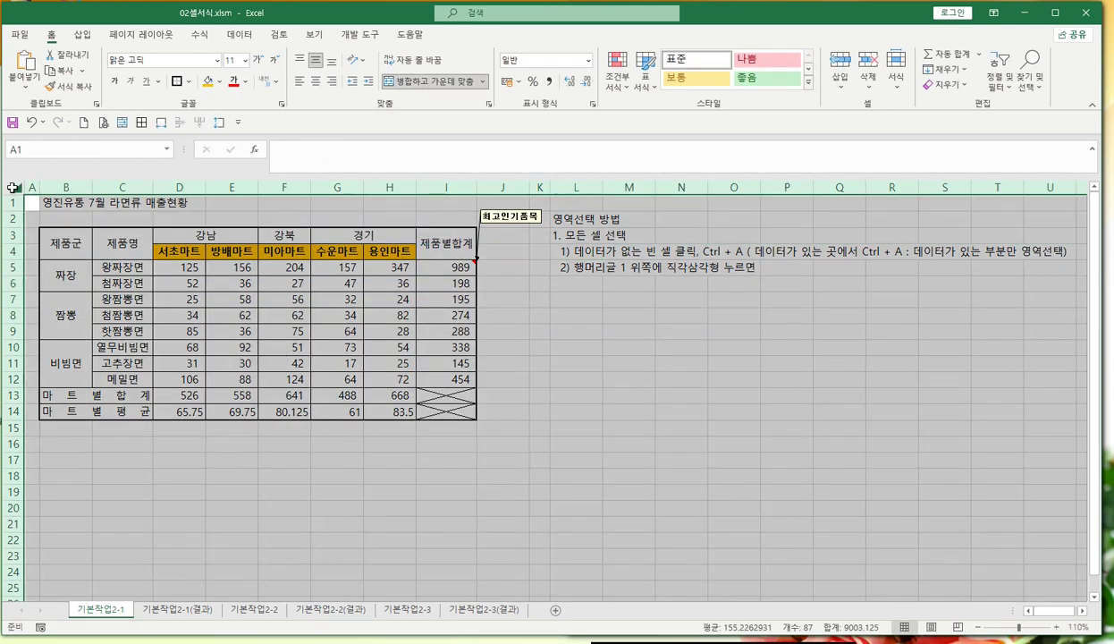
left_click(593, 345)
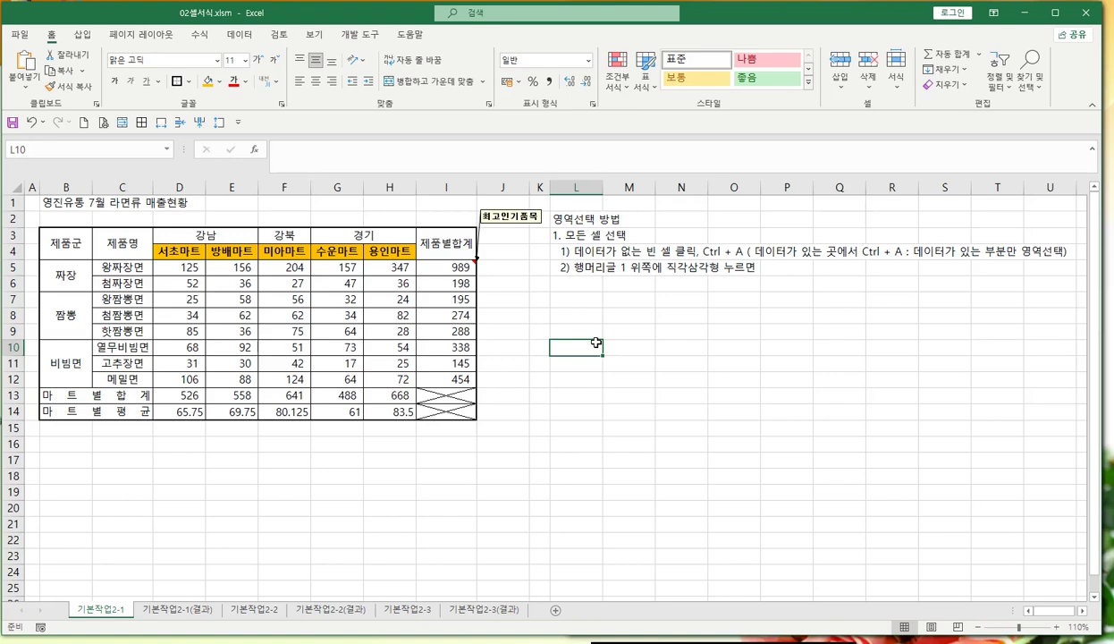
key("ctrl+a")
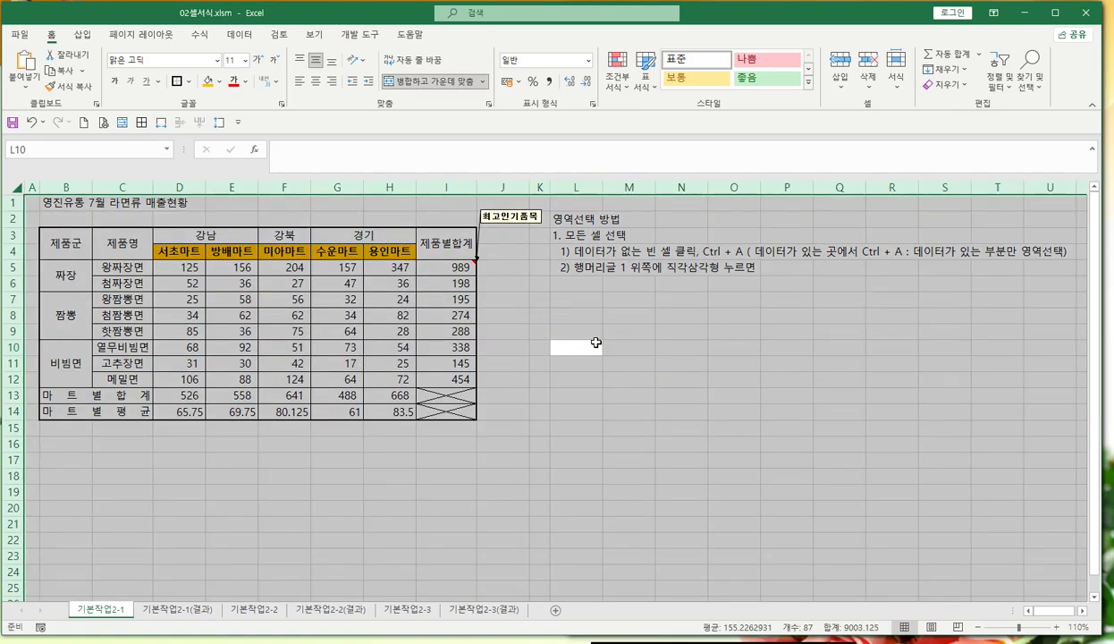
left_click(577, 314)
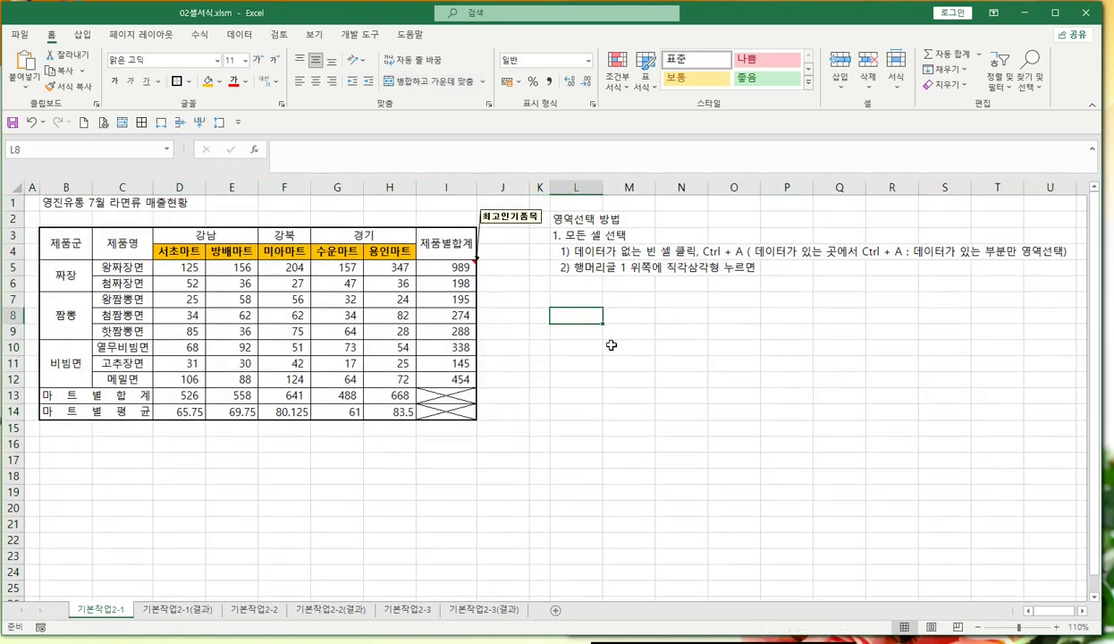
Step: Demonstrate selecting only the table's data region from cell G8 and again from cell B3, and release the selection
left_click(328, 316)
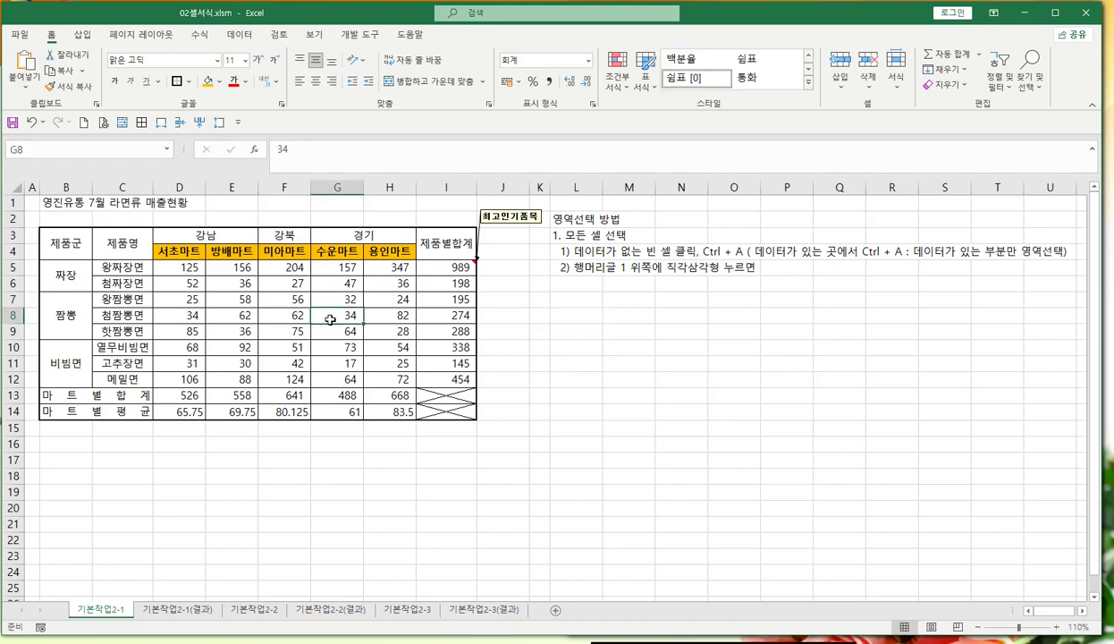
key("ctrl+a")
left_click(54, 238)
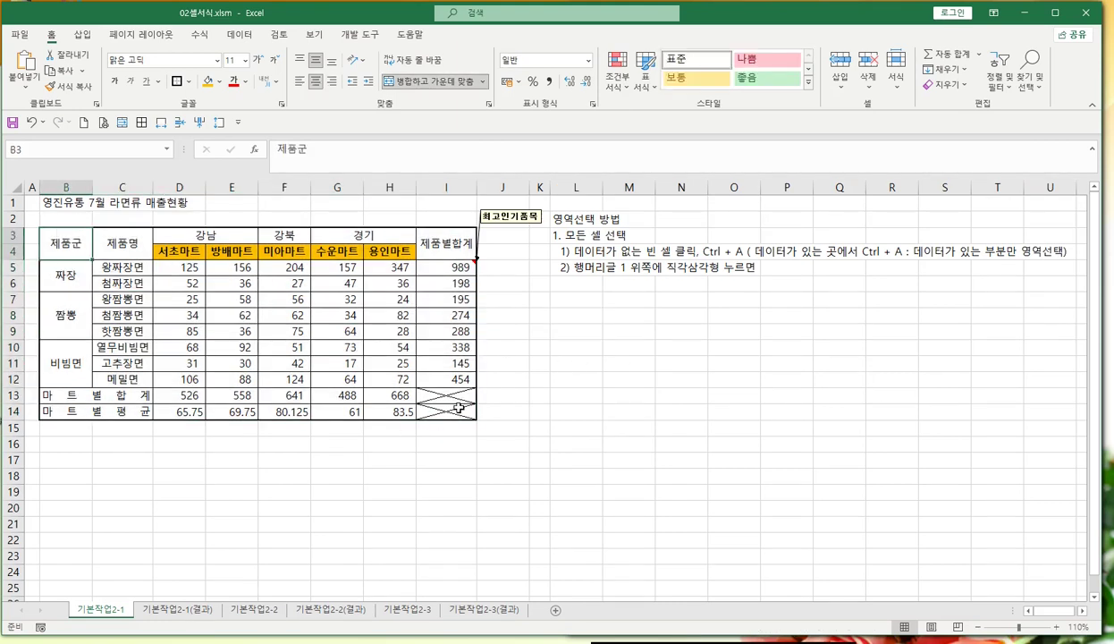
key("ctrl+a")
left_click(624, 367)
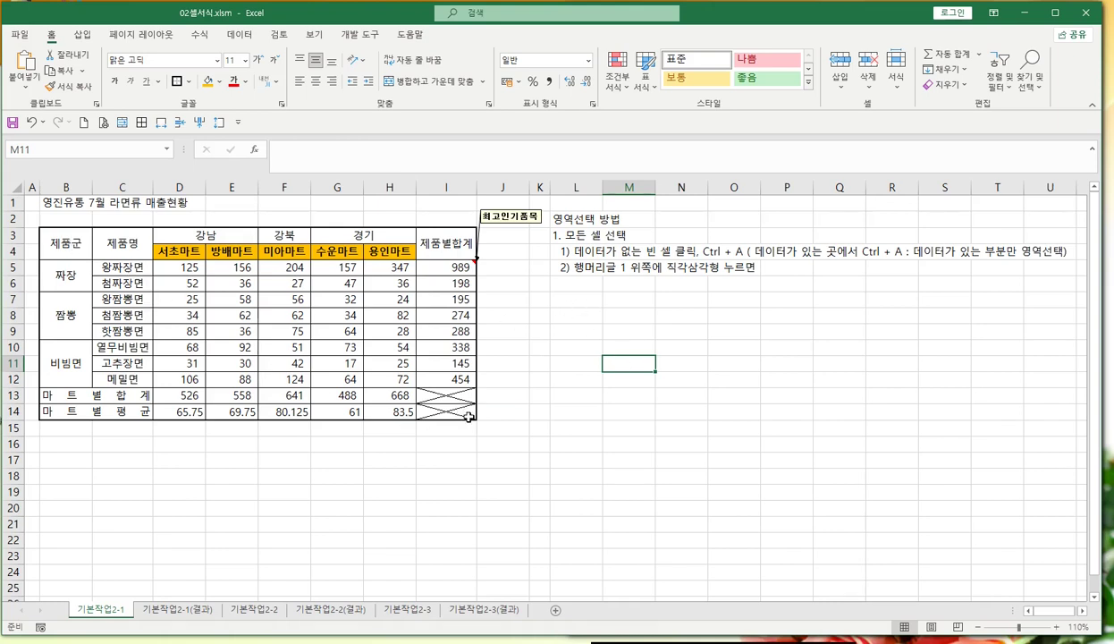
Step: Enter the heading "2. 연속영역 선택" in cell L7
left_click(554, 302)
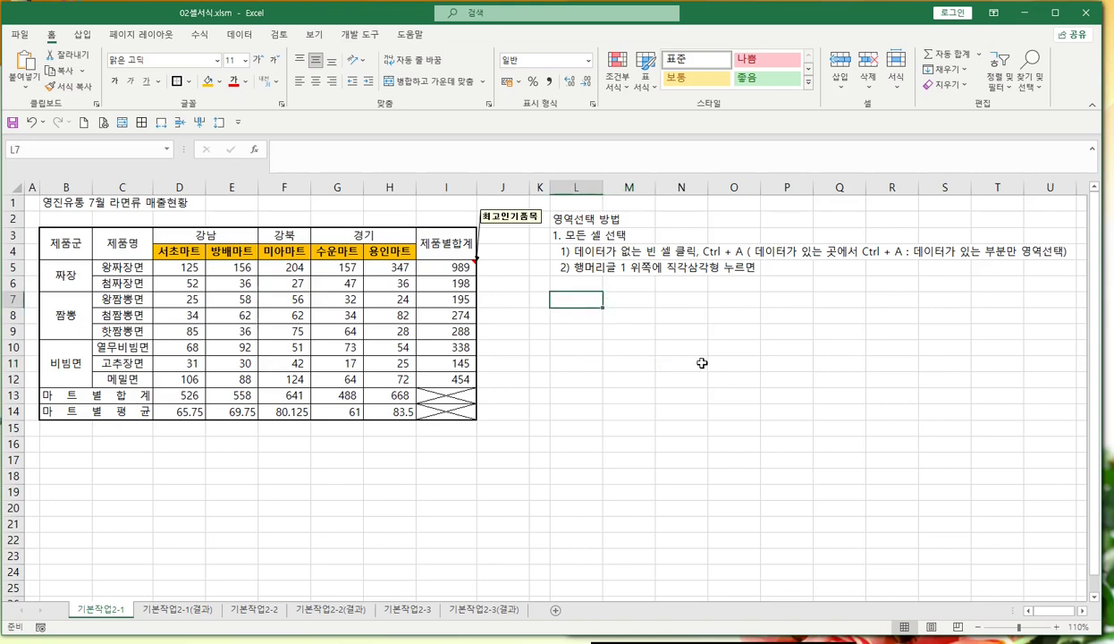
type("2")
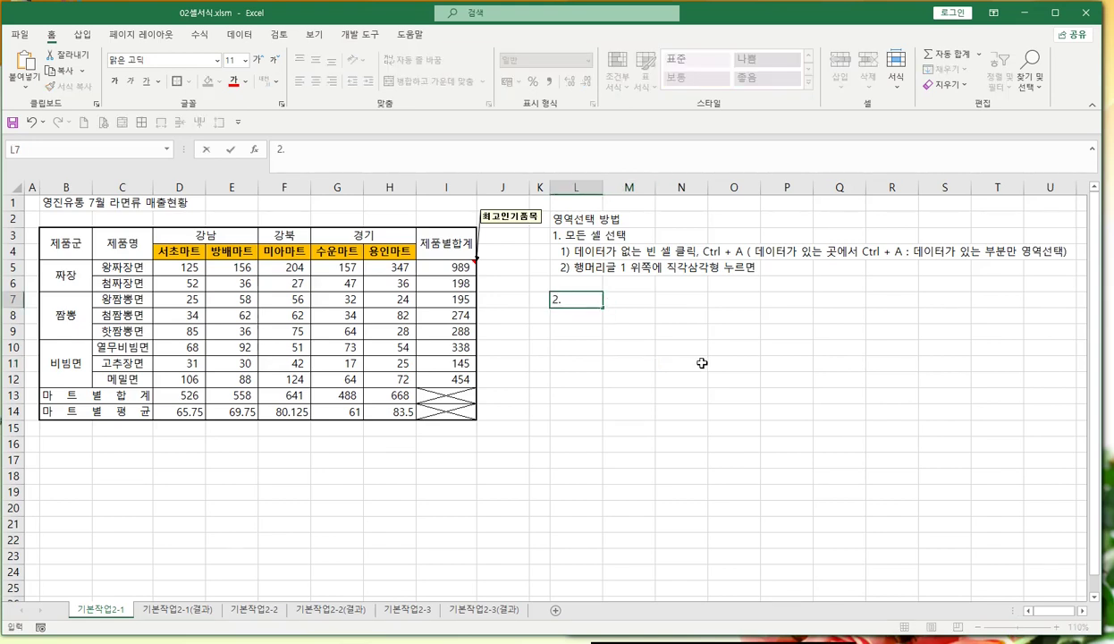
type(". 연소겨")
key("BackSpace")
key("BackSpace")
type("속여영역 설")
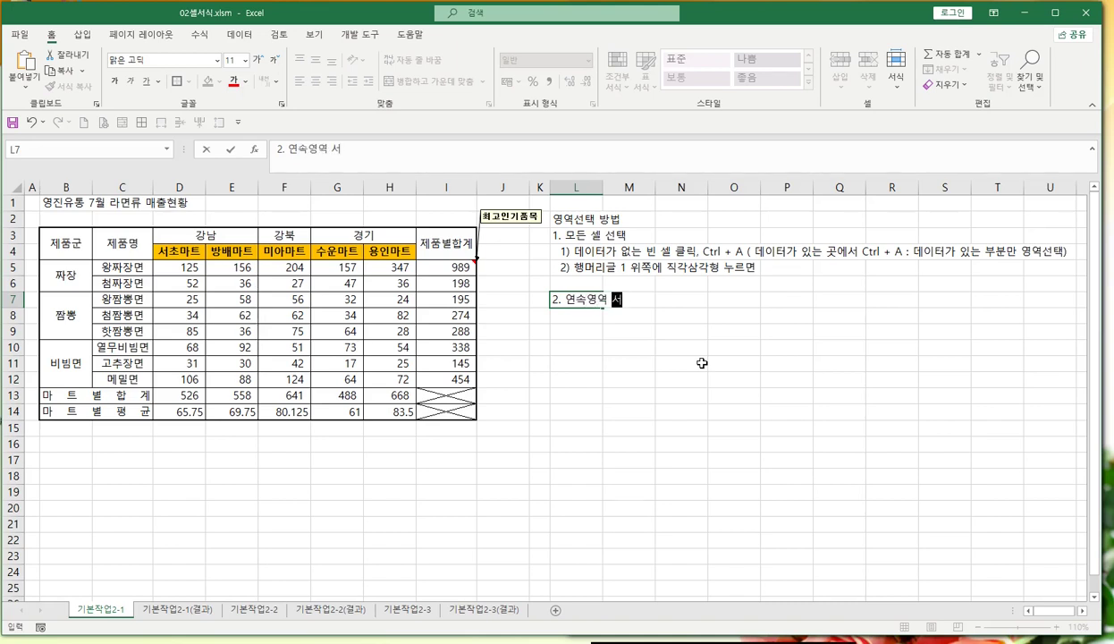
key("BackSpace")
key("BackSpace")
type("선택")
key("Return")
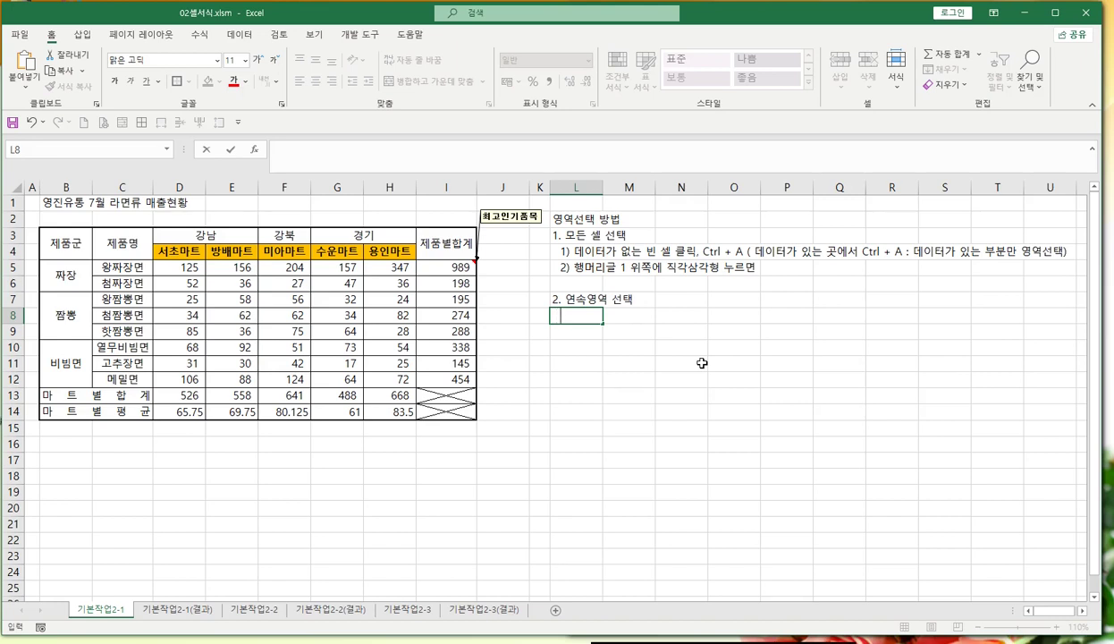
Step: Enter the indented line "시작셀 선택 - Shift + 마지막셀 선택 (B3클릭 , shift +i14셀 선택)" in cell L8
type("tl")
key("BackSpace")
key("BackSpace")
type("시작세ㄹ")
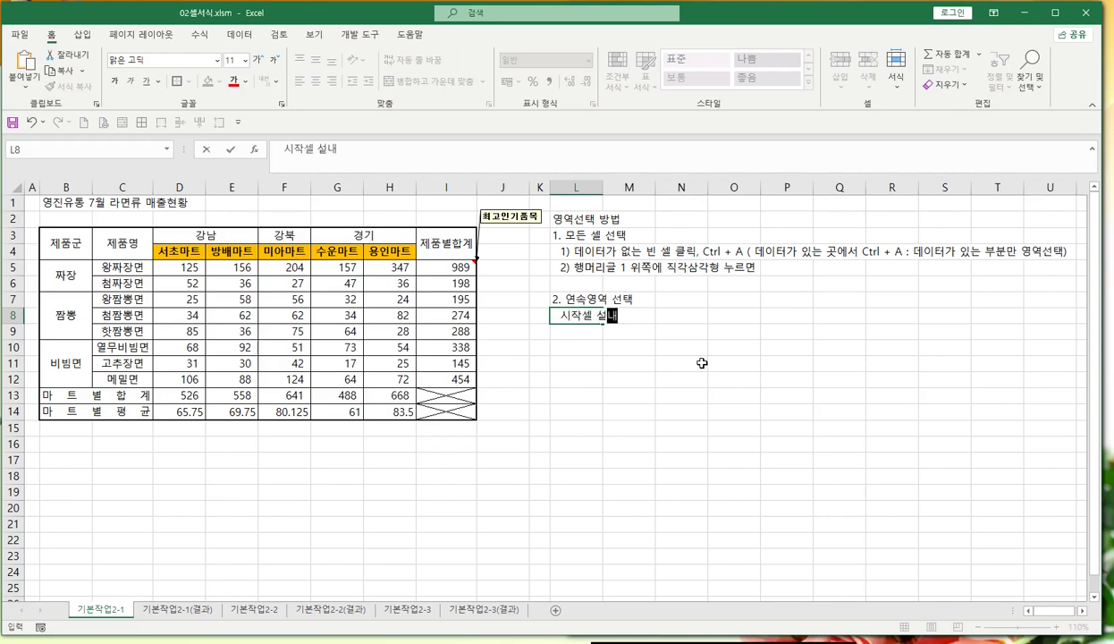
key("Insert")
type("선택")
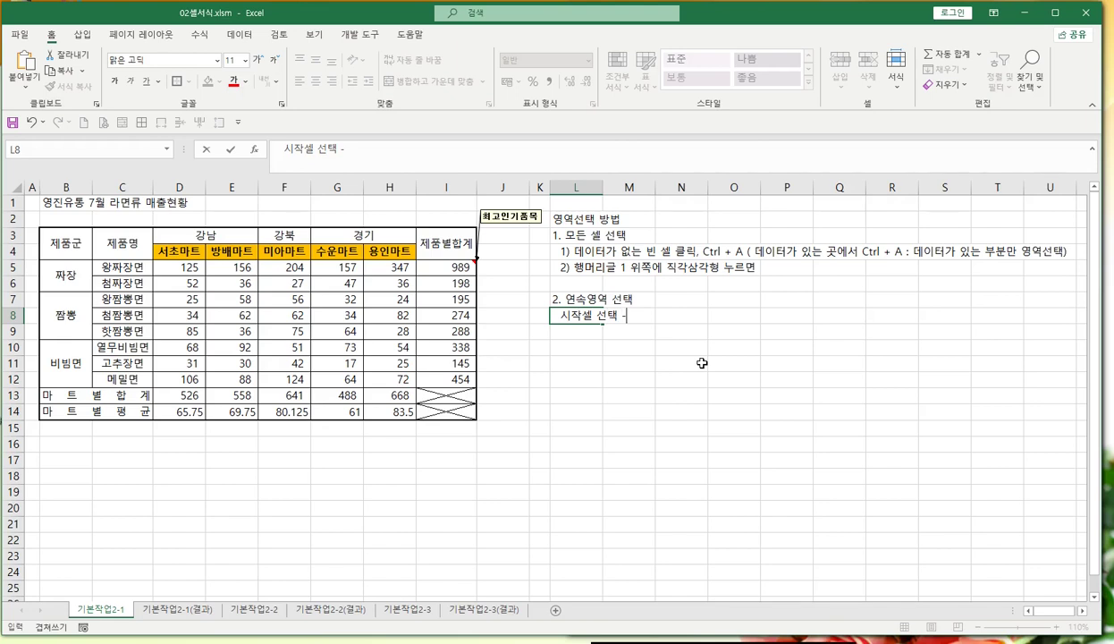
type(" - ")
type("Shift")
type(" + 마")
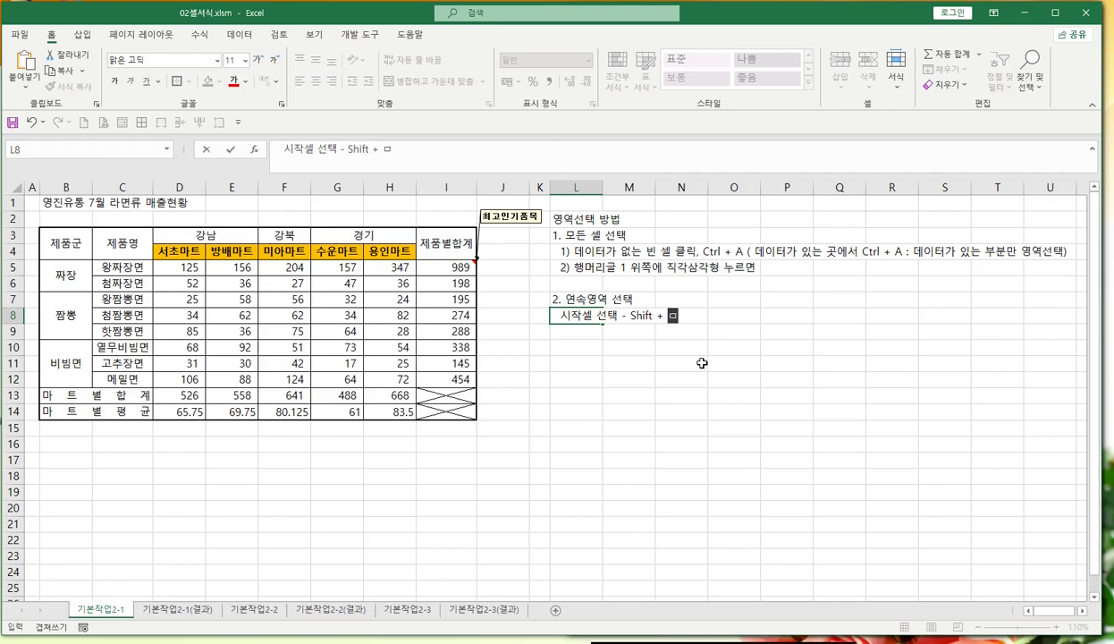
type("지막셀 ")
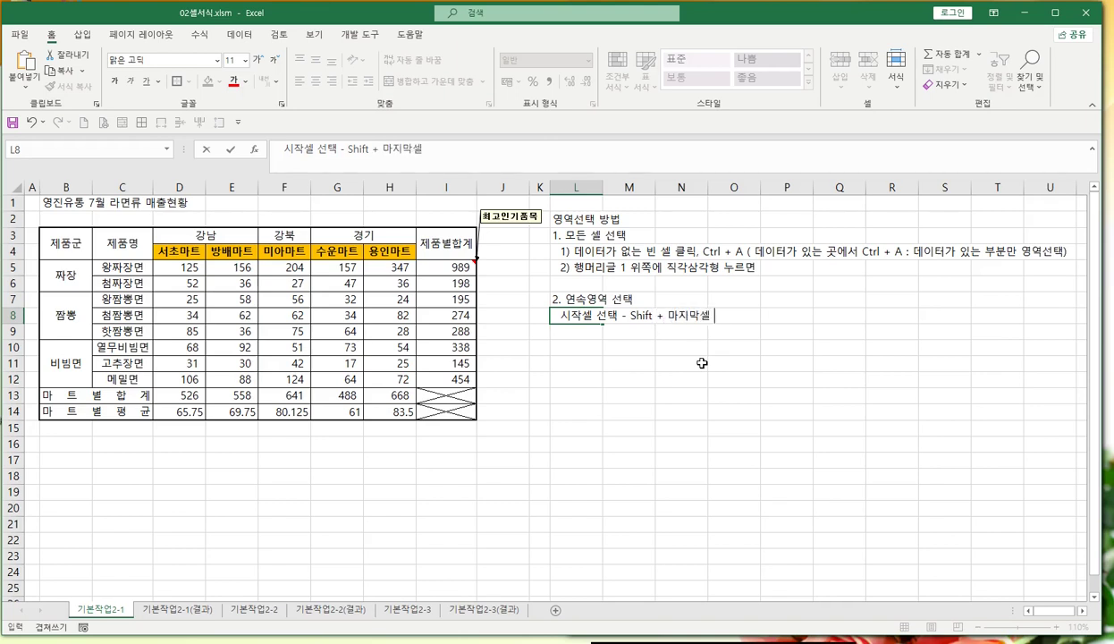
type("선택")
type("(B3클릭 , ㄴ")
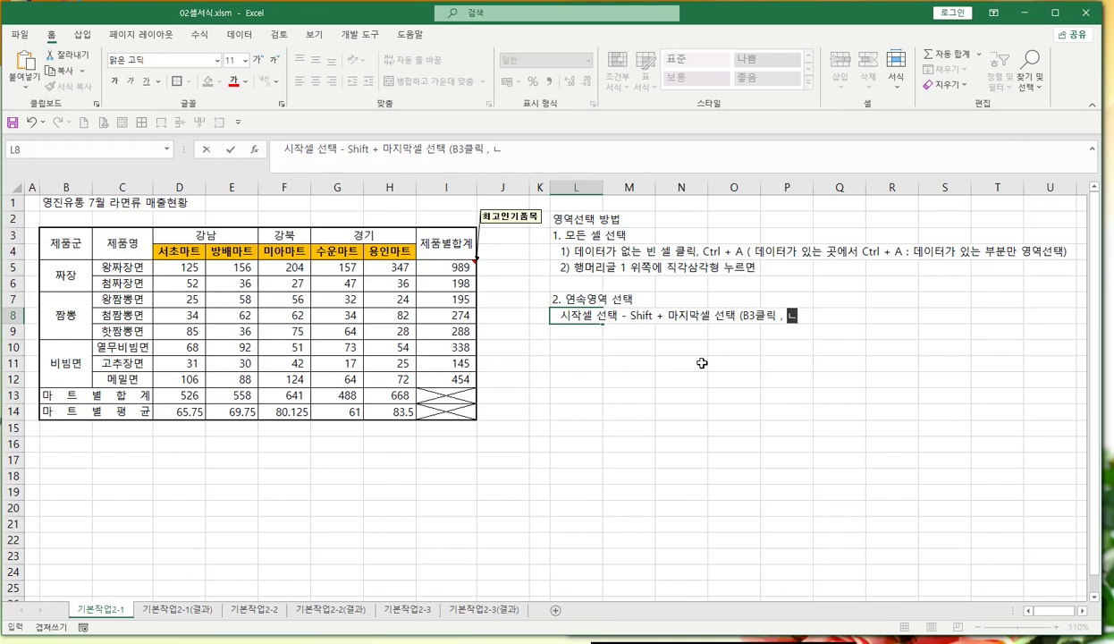
key("Hangul")
type("shift +")
type("i14tp")
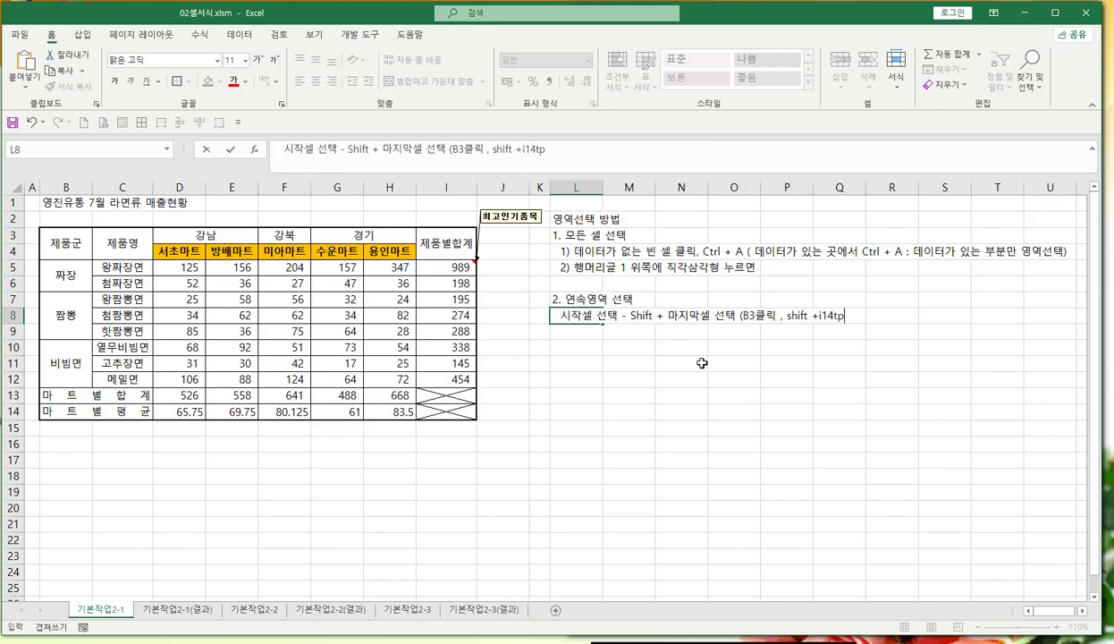
key("BackSpace")
type("셀 ㅅ선택)")
key("Return")
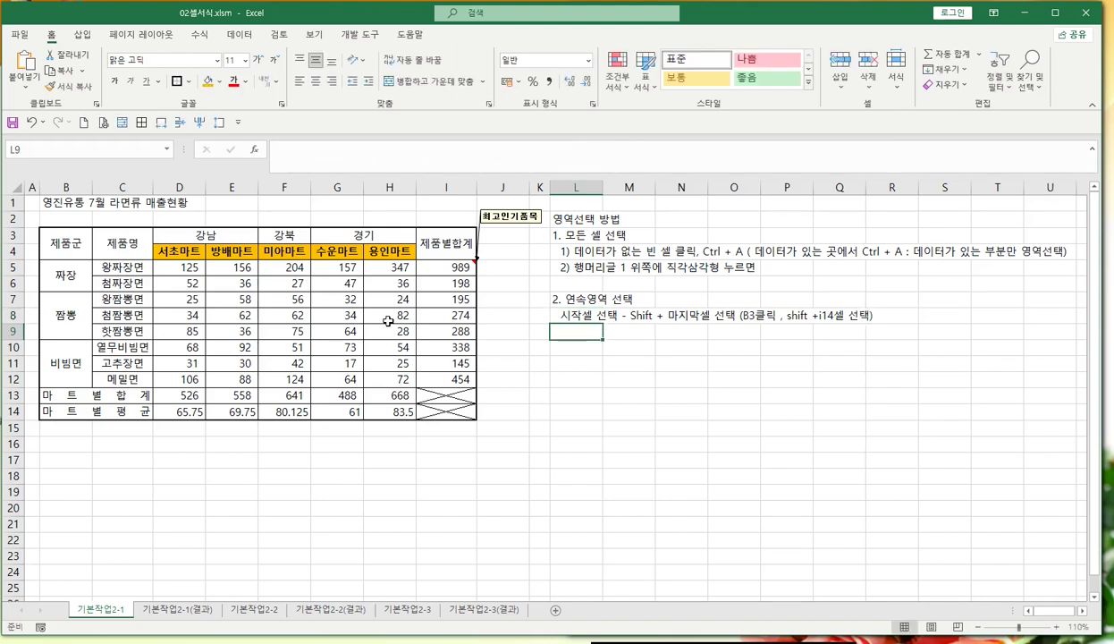
Step: Demonstrate selecting the contiguous range B3:I14 by its first and last cells, and release the selection
left_click(55, 235)
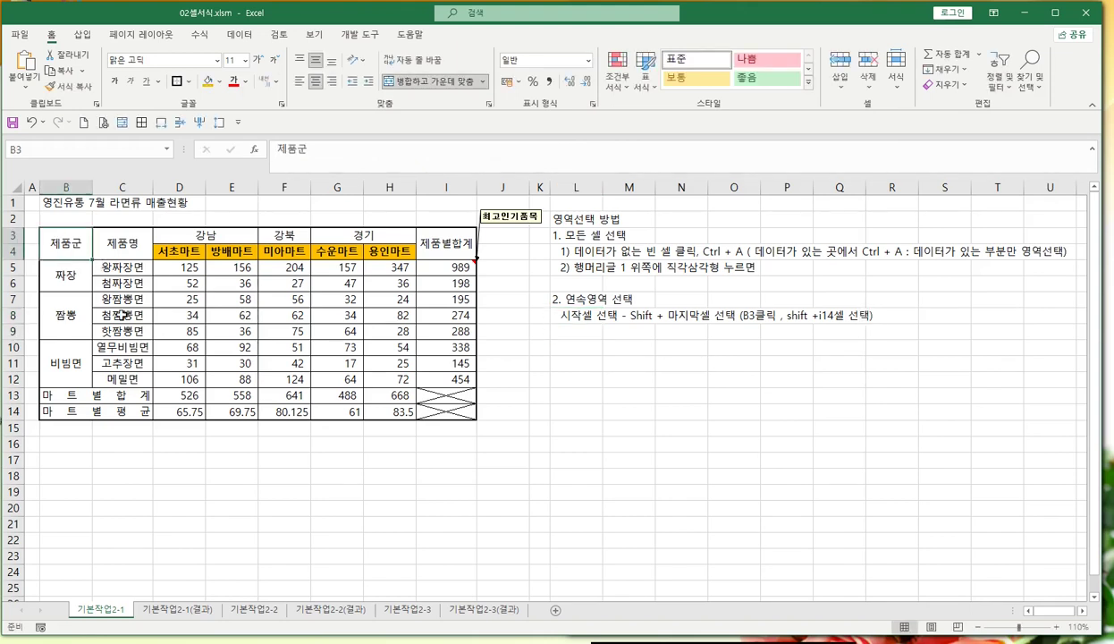
left_click(446, 408, "shift")
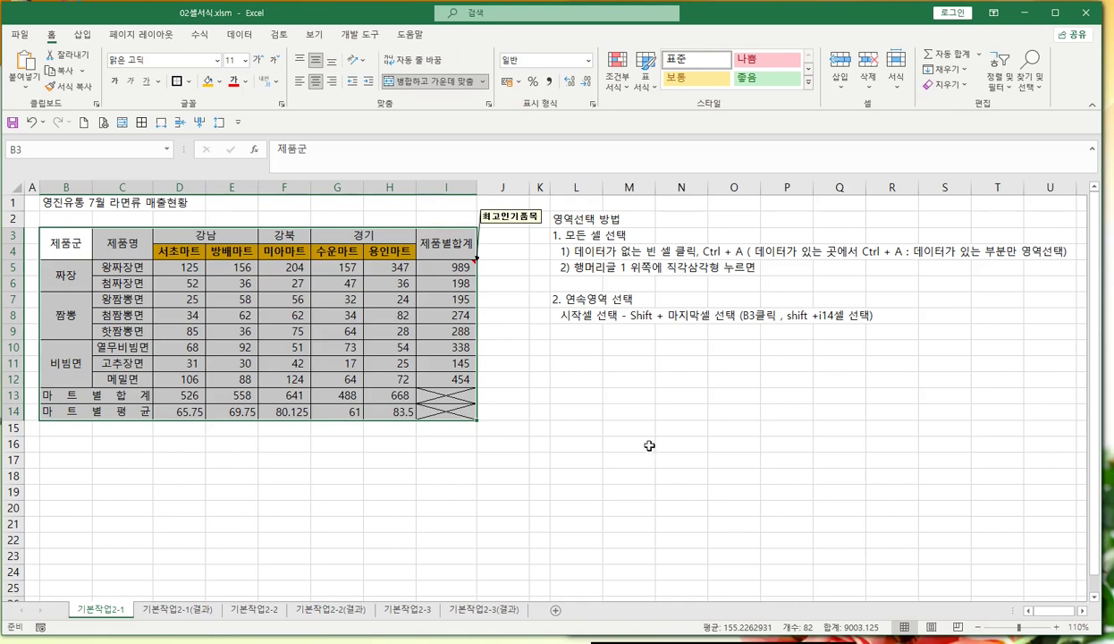
left_click(642, 375)
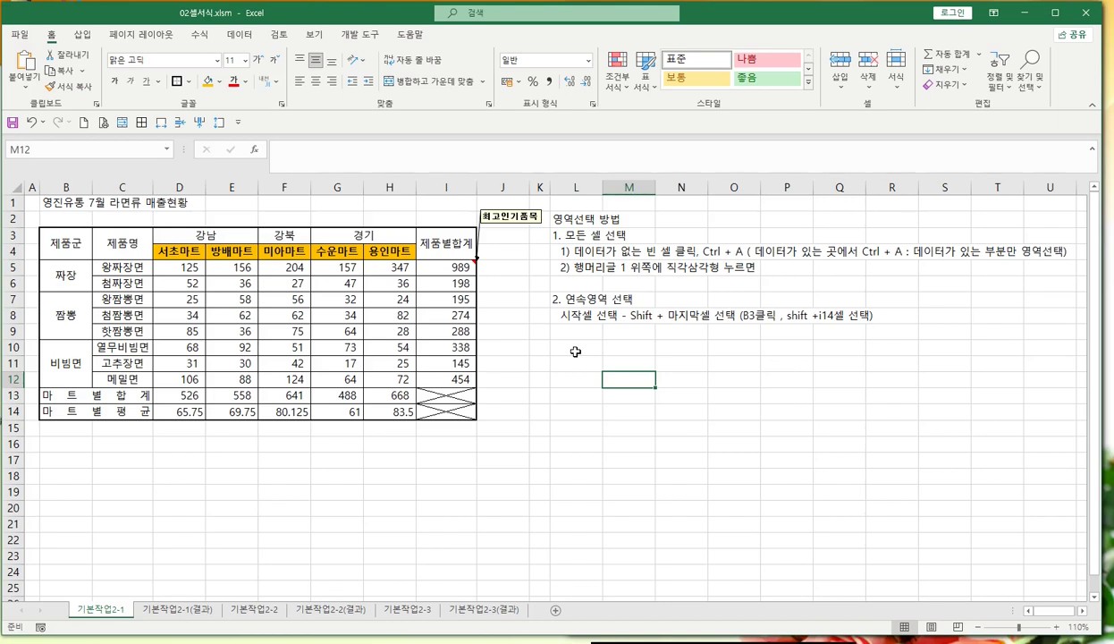
Step: Enter the heading "3. 떨어져 있는 셀 (비연속) 영역 선택" in cell L10
left_click(575, 351)
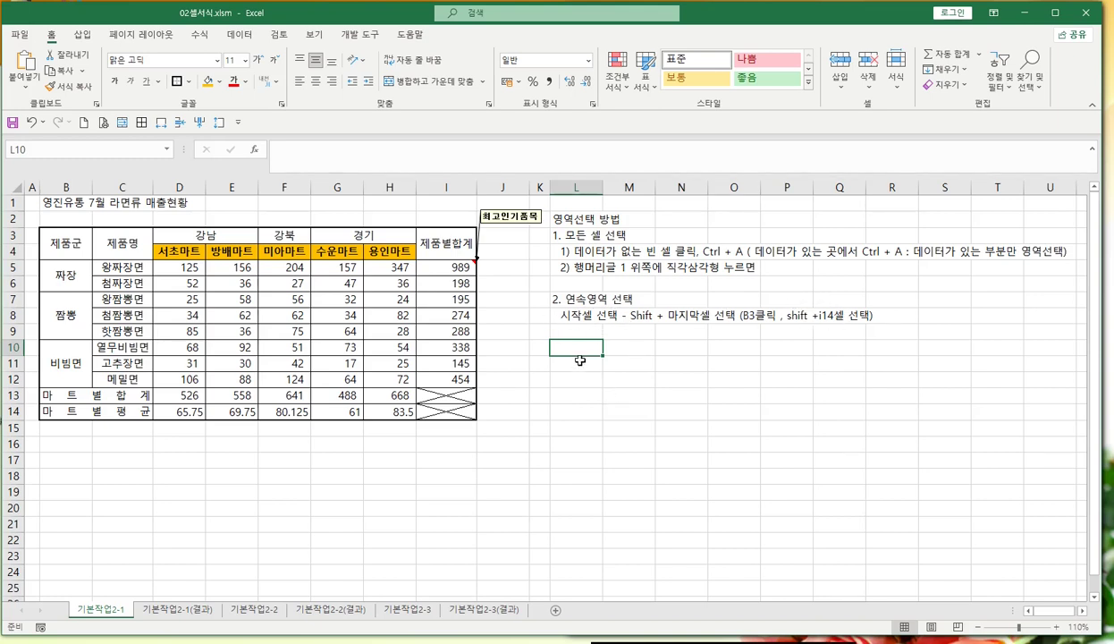
type("3")
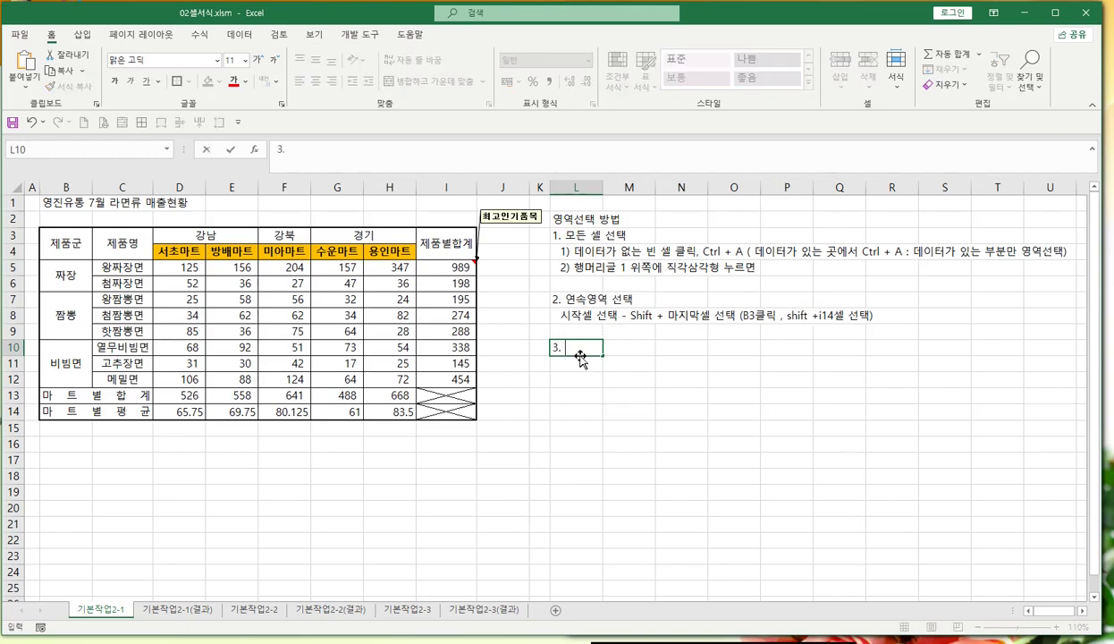
type(". 떨어져")
type(" 있는 새")
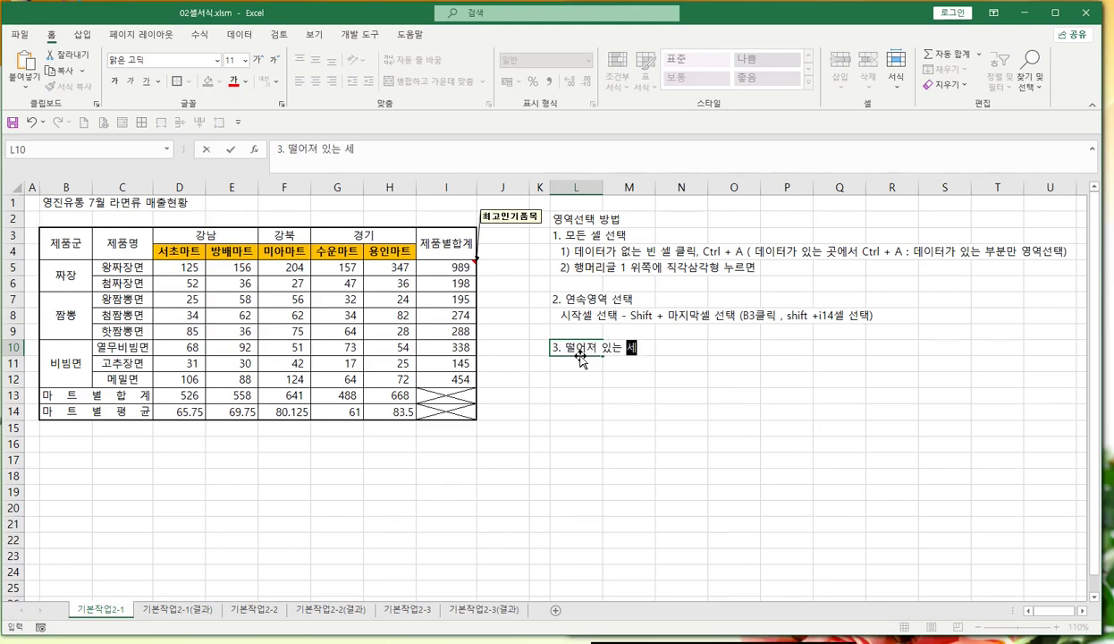
type(" (비연속")
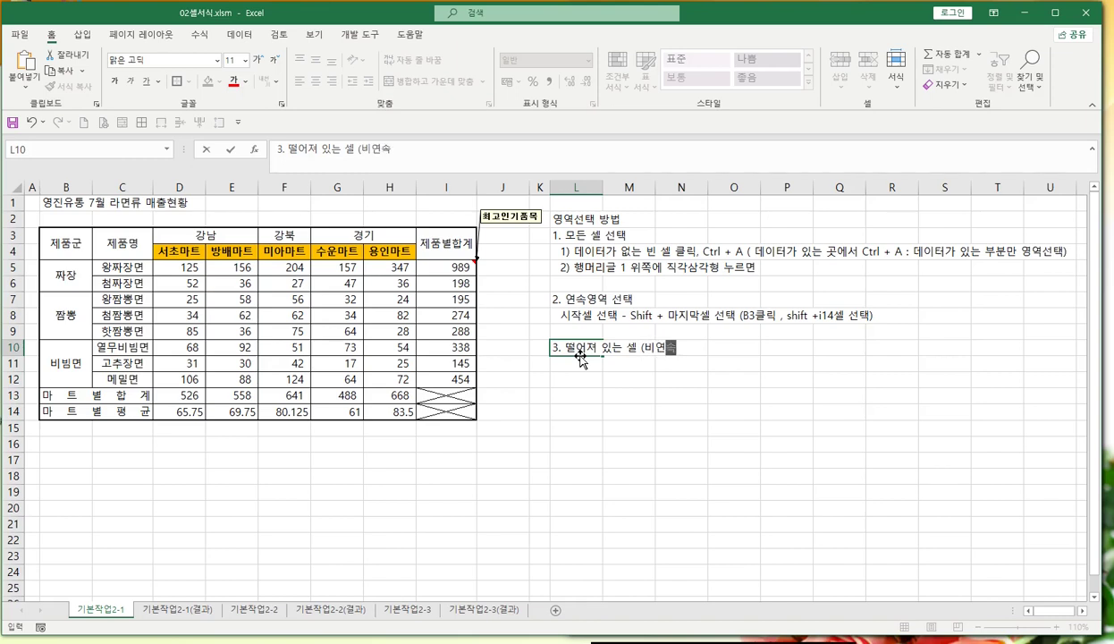
type(")")
type(" 영역 선택")
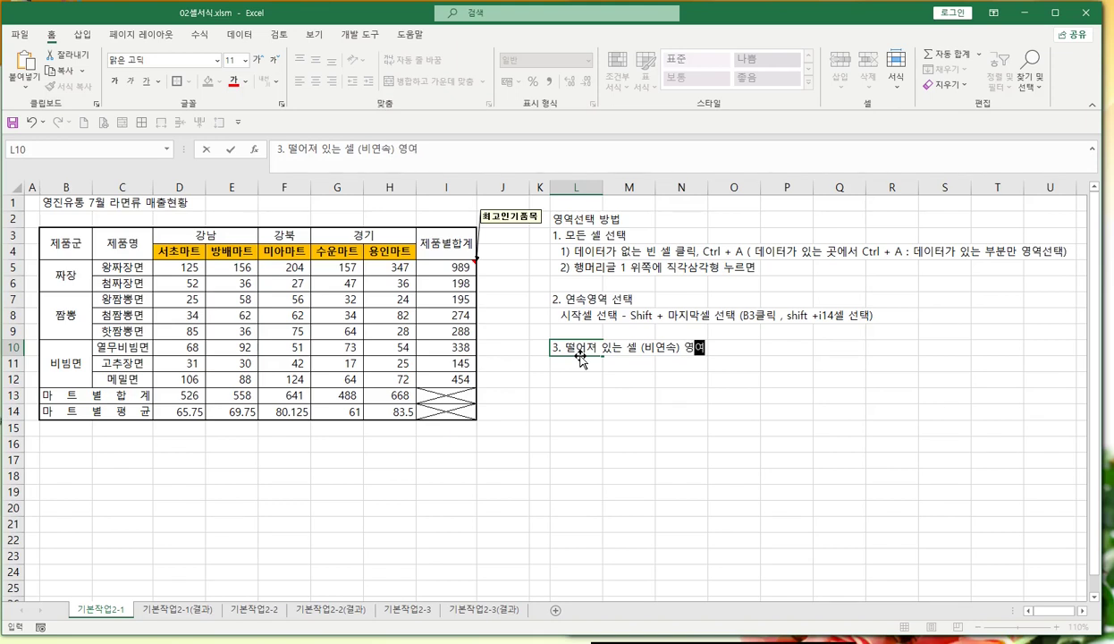
key("Return")
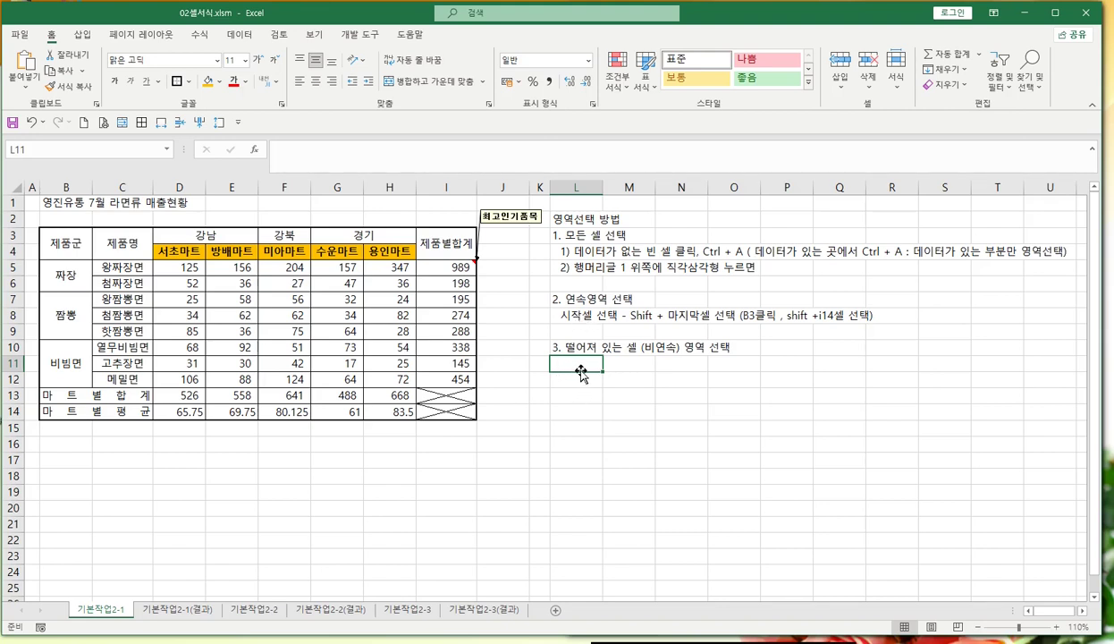
Step: Copy the opening phrase "시작셀 선택 -" from the text in cell L8 into cell L11
left_click(569, 314)
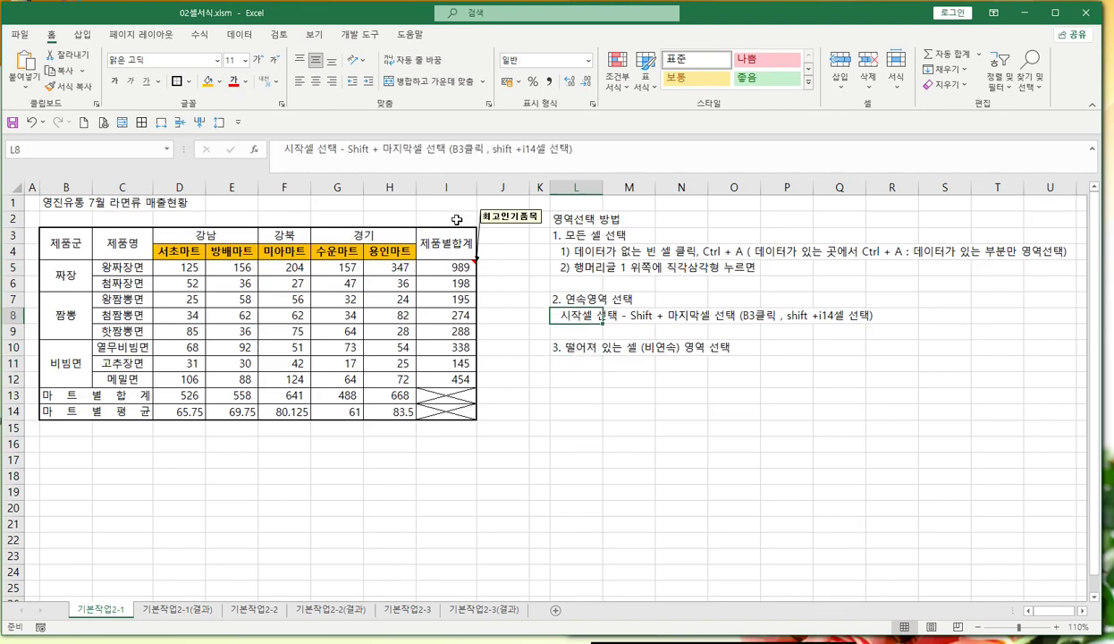
left_click(337, 153)
left_click_drag(346, 150, 273, 150)
key("ctrl+c")
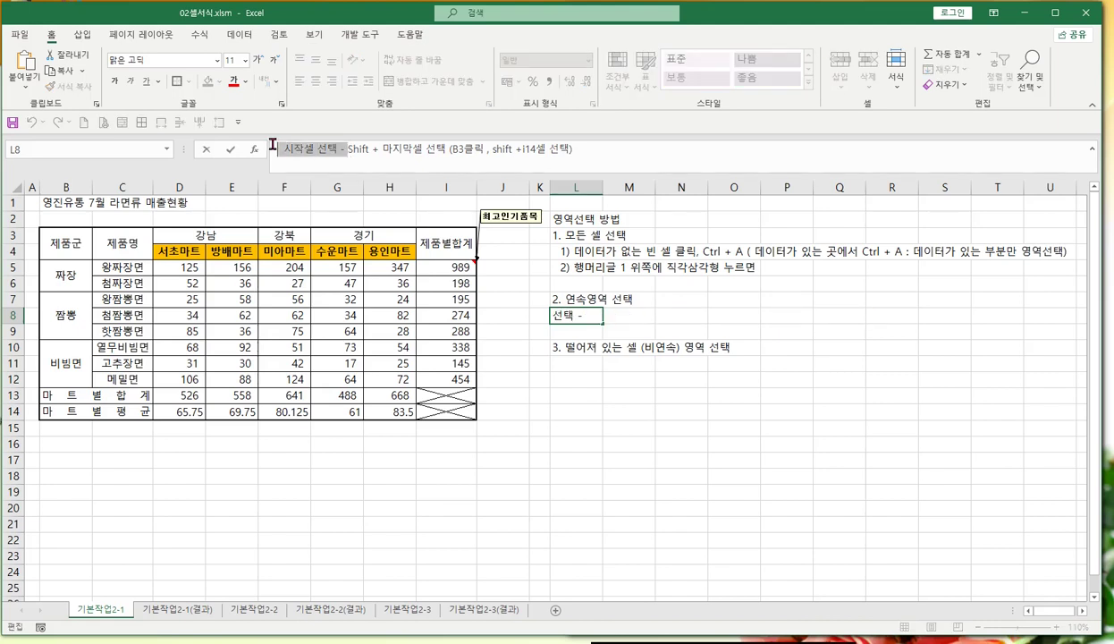
left_click(567, 361)
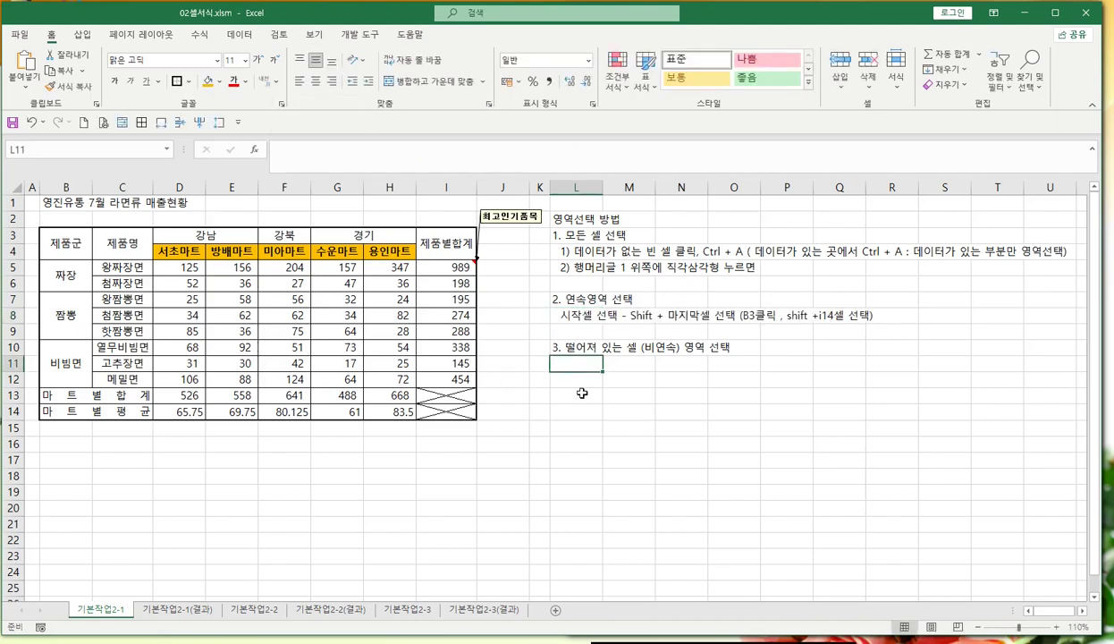
key("ctrl+v")
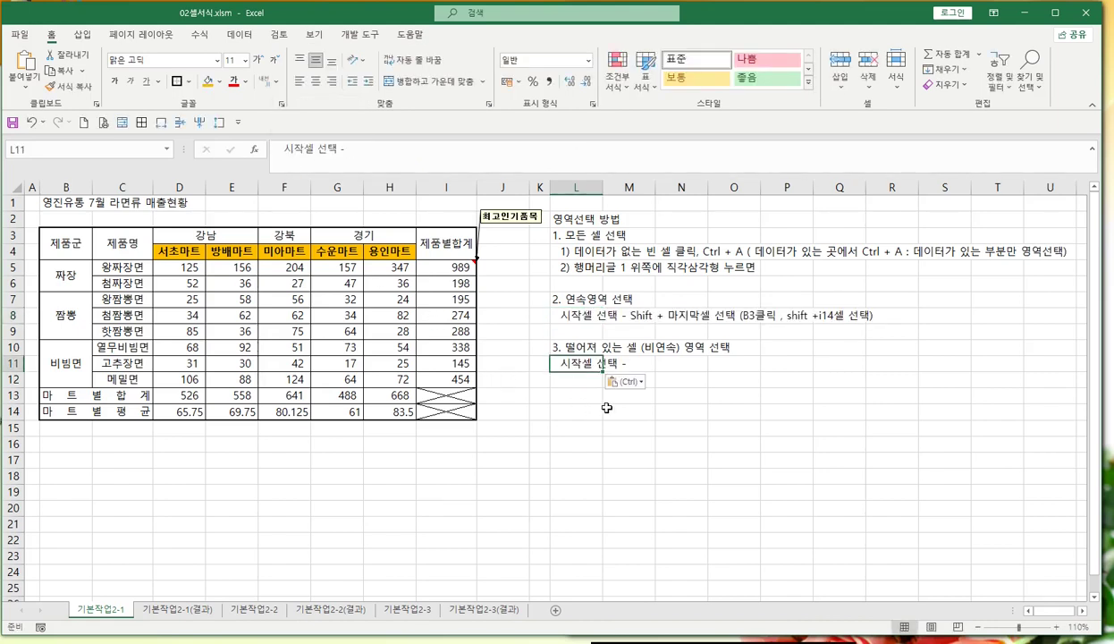
Step: Complete the line in cell L11 as "시작셀 선택 - ctrl + 원하는 셀 클릭, 또 클릭 ...", keeping its indent
left_click(382, 149)
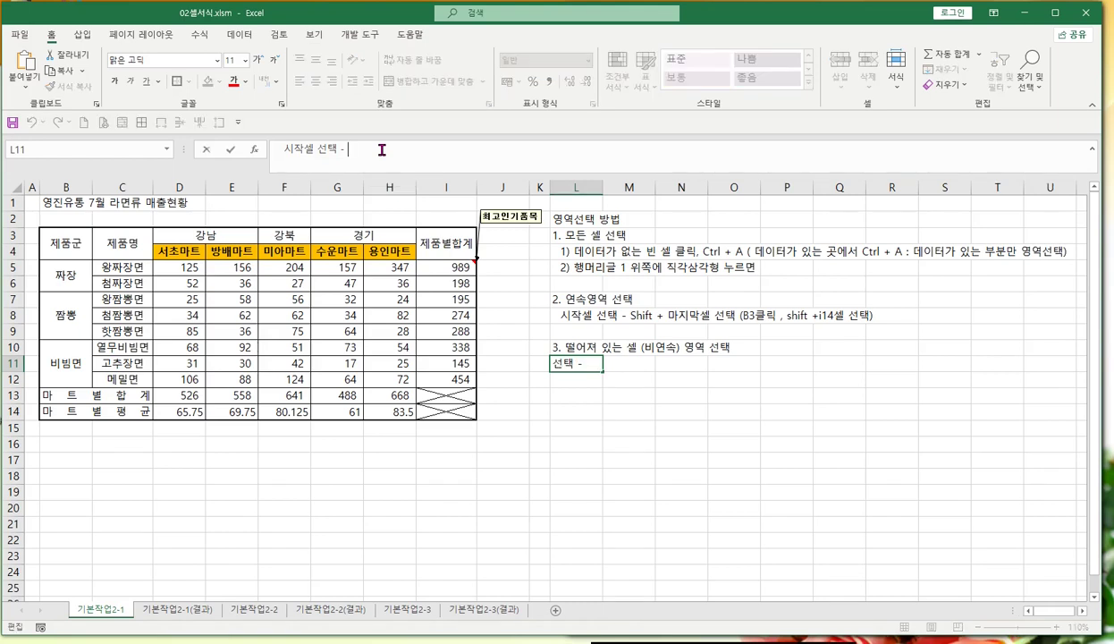
type("ctrl")
type(" + dnjs")
key("BackSpace")
key("BackSpace")
key("BackSpace")
key("BackSpace")
type("원하는 ㅅ")
type("ㅔㄹ")
type(" 클릭")
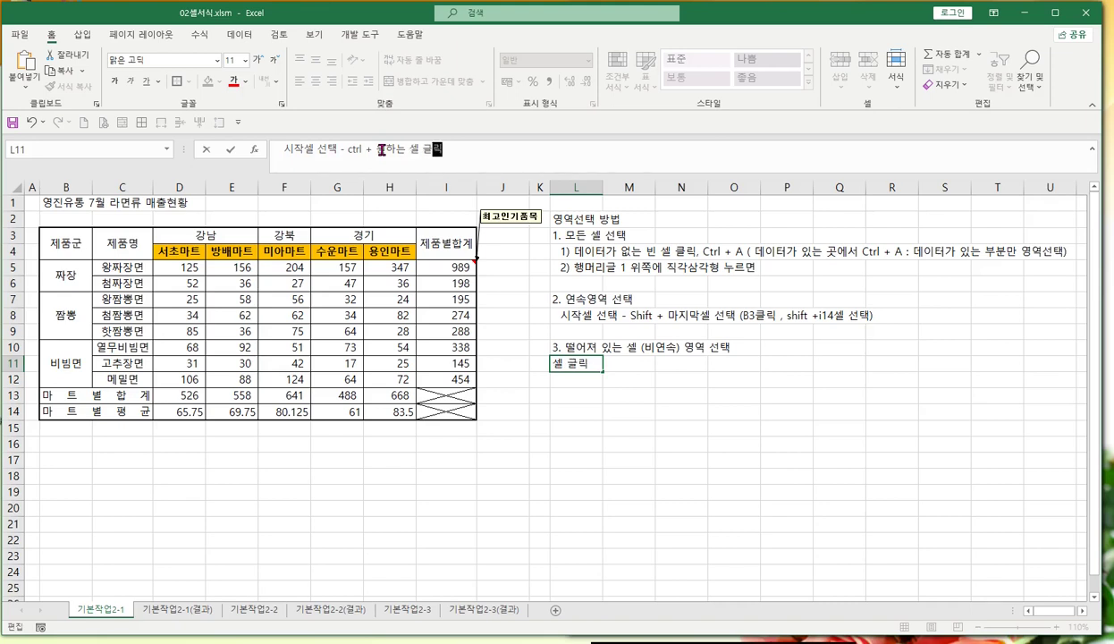
key("BackSpace")
key("BackSpace")
key("BackSpace")
key("BackSpace")
type("클릭, 또 클릭")
key("Return")
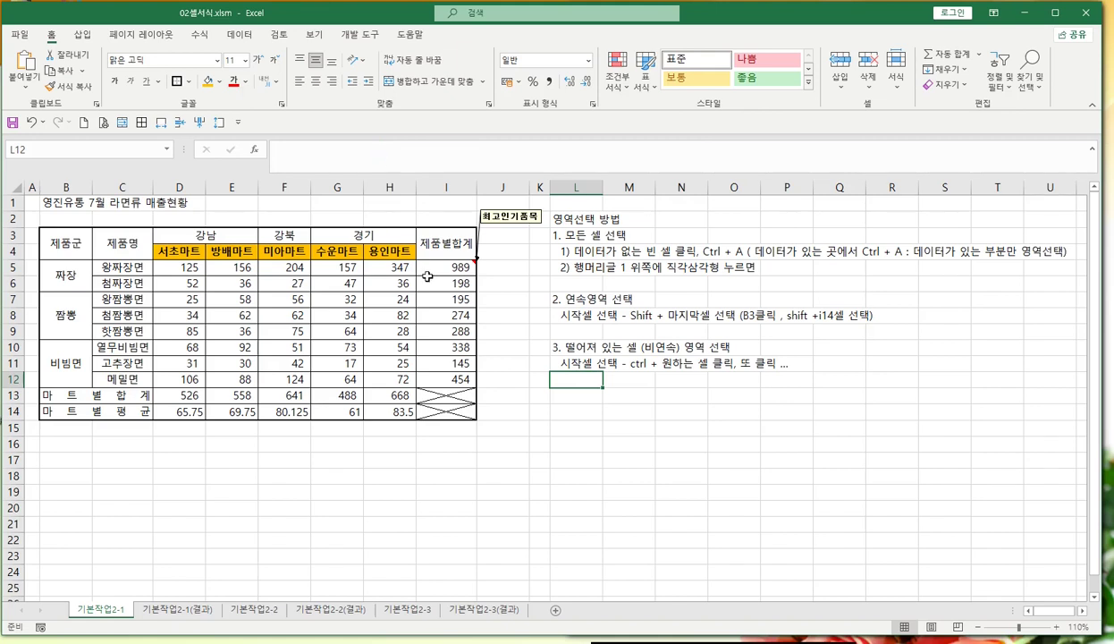
Step: Enter the example "예) B3 Ctrl +D13 ,G5, H12" in cell L12
type("예")
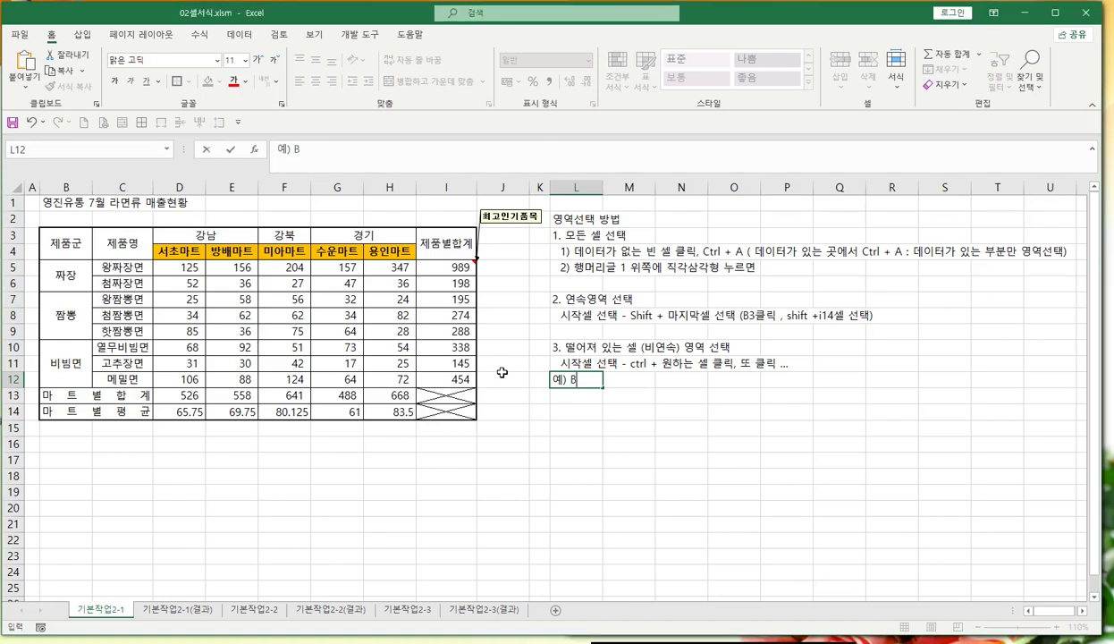
type("B3")
type(" ㅊㅅ")
key("BackSpace")
key("BackSpace")
type("cTRL")
key("BackSpace")
key("BackSpace")
key("BackSpace")
key("BackSpace")
type("Ctrl +")
type("D13")
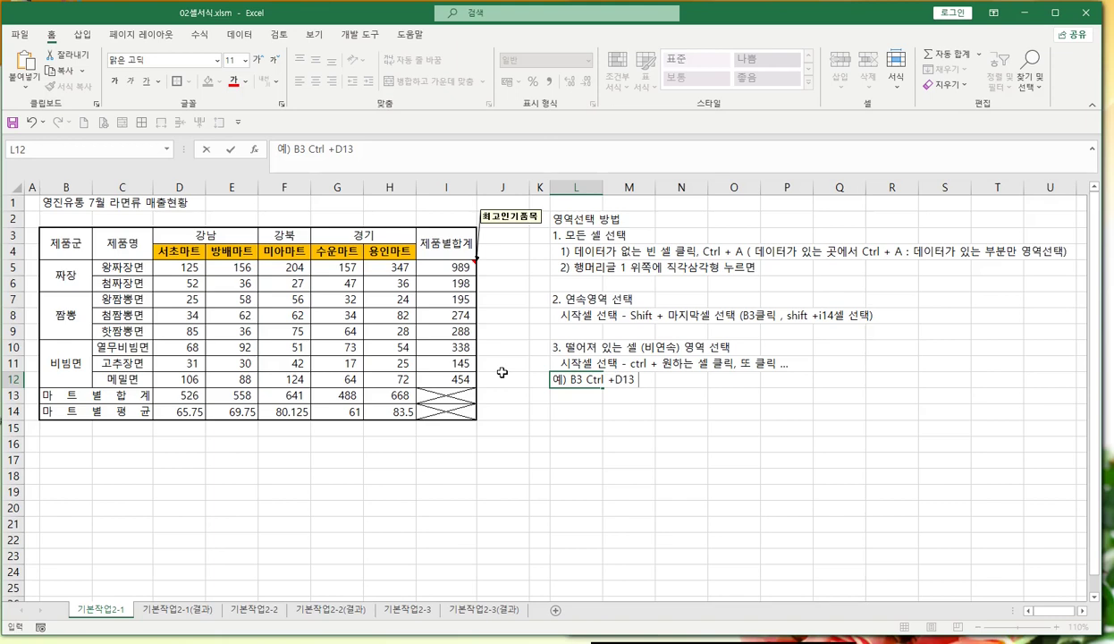
type(" ,G5,")
type("H12")
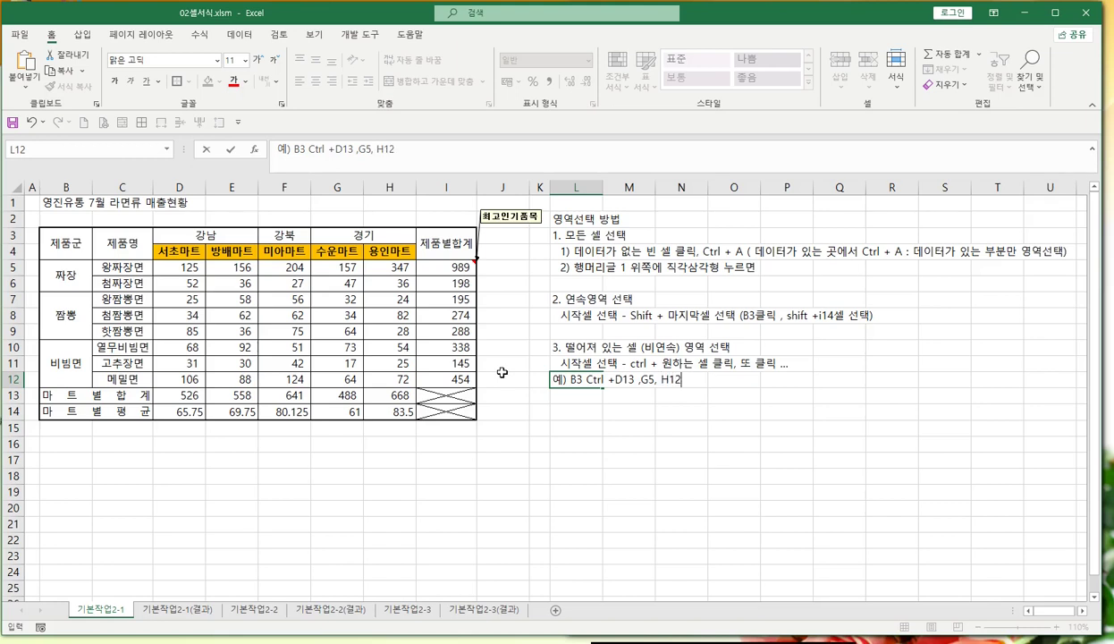
left_click(563, 437)
Step: Demonstrate selecting the non-contiguous cells B3, D13, G5 and H12 together, and release the selection
left_click(67, 244)
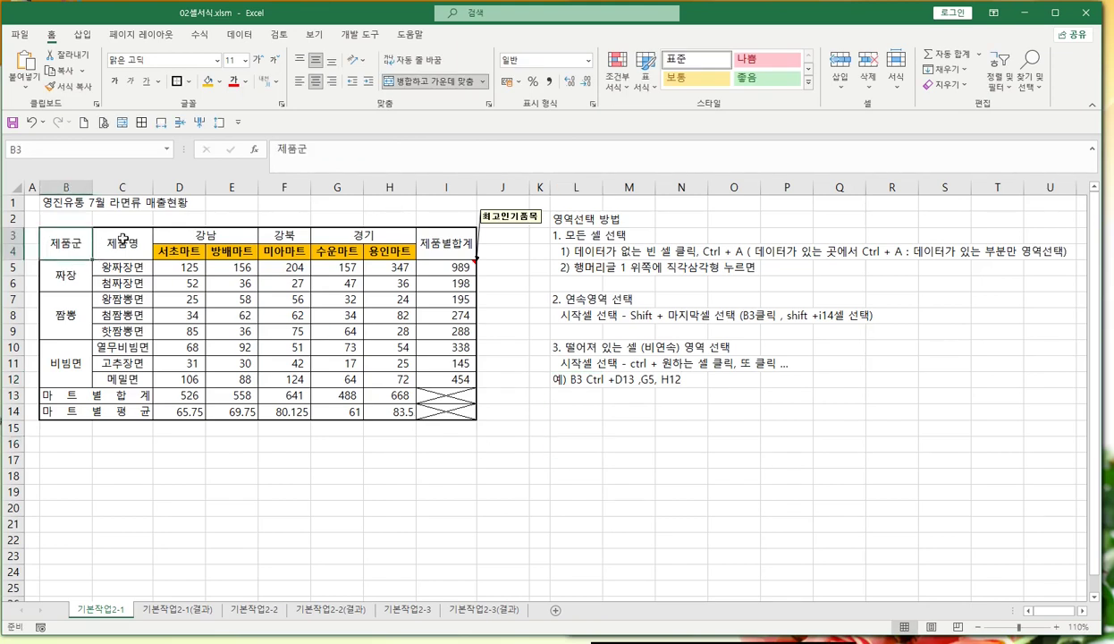
left_click(190, 394, "ctrl")
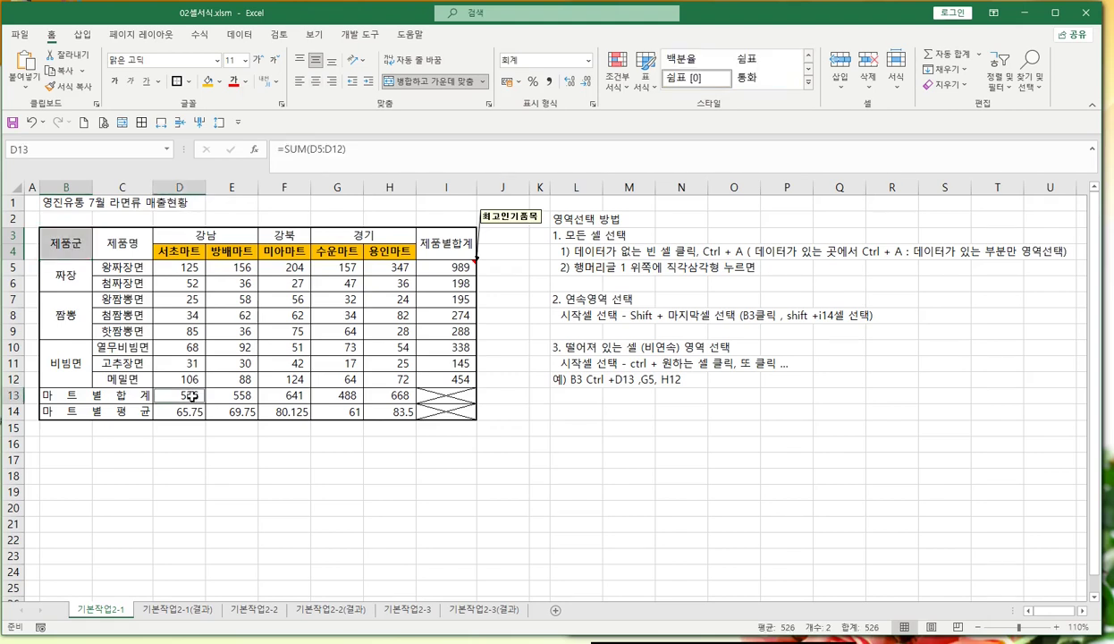
left_click(343, 268, "ctrl")
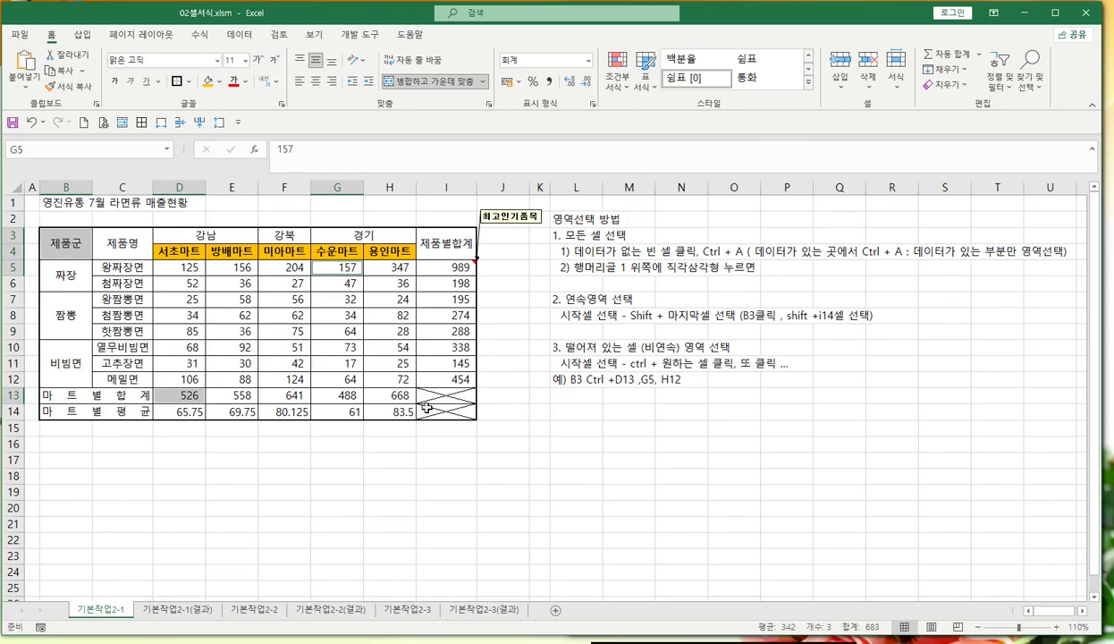
left_click(397, 383, "ctrl")
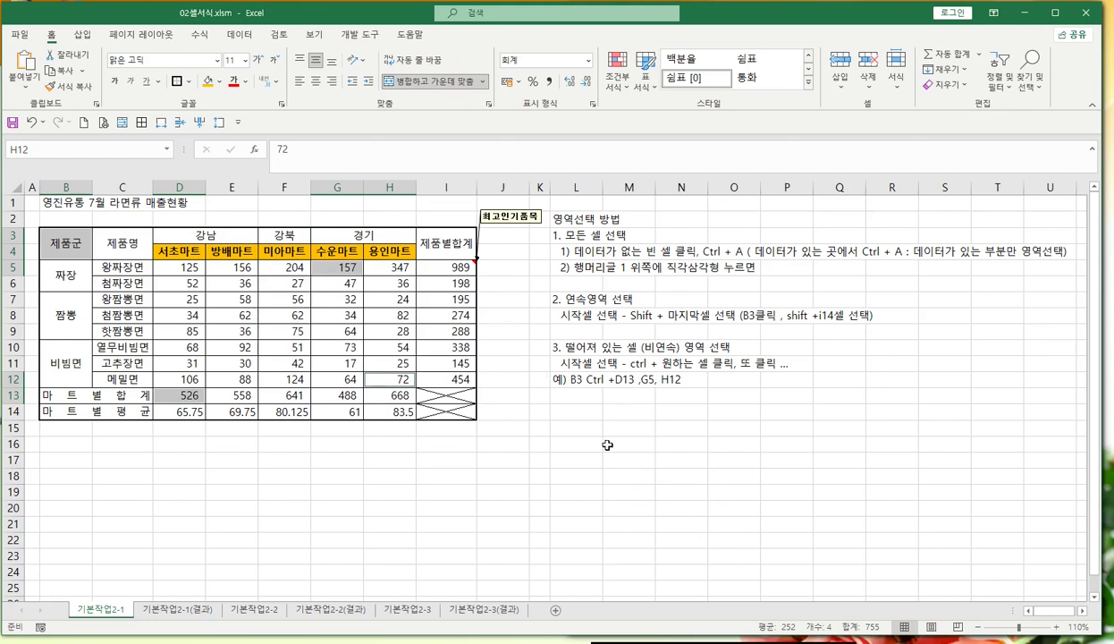
left_click(556, 410)
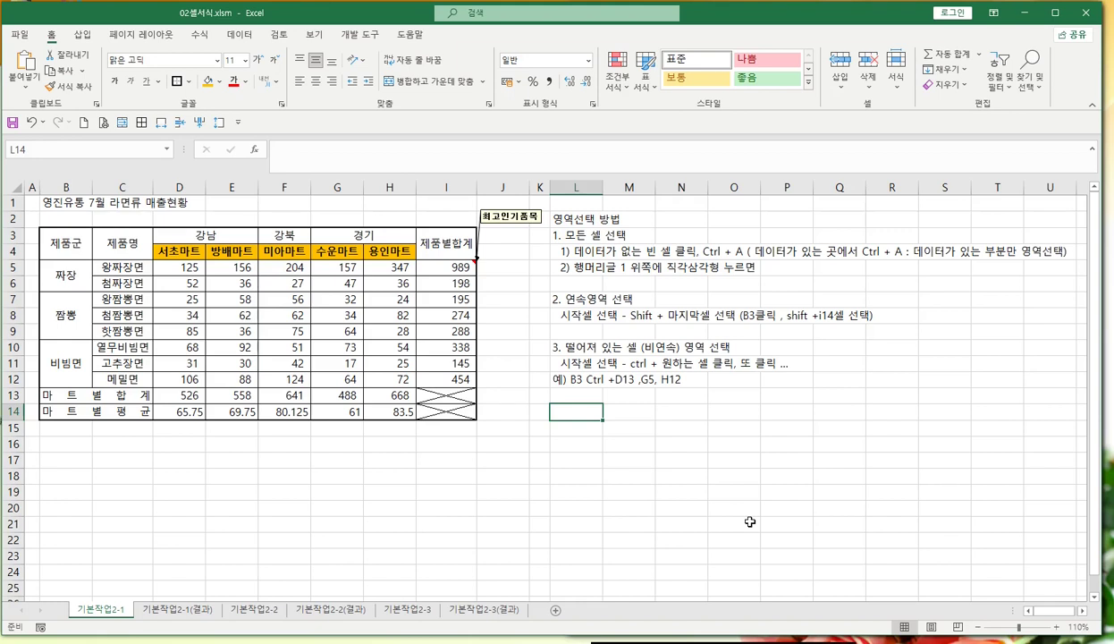